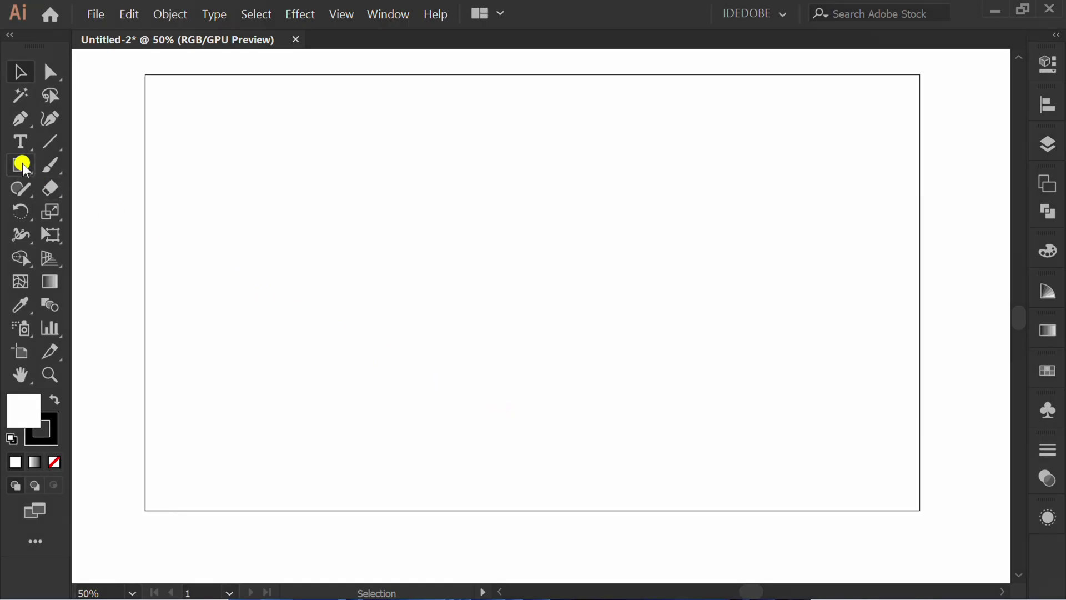
Draw two exact-size rectangles: 500 × 50 pt and 10 × 100 pt
{"action": "left_click_drag", "start_coordinate": [22, 164], "coordinate": [144, 164]}
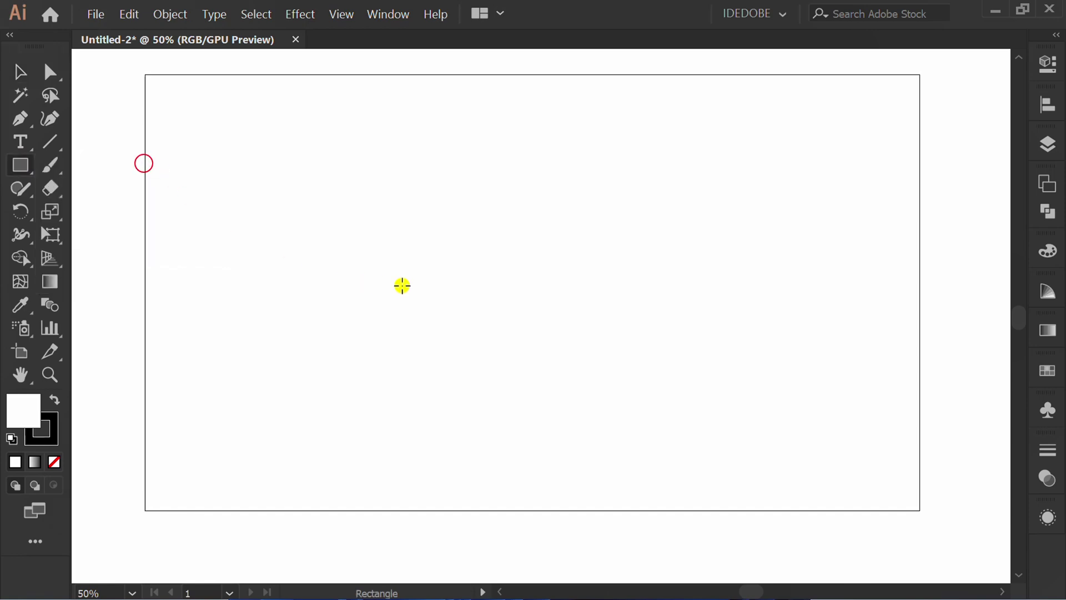
{"action": "left_click", "coordinate": [431, 286]}
{"action": "type", "text": "500"}
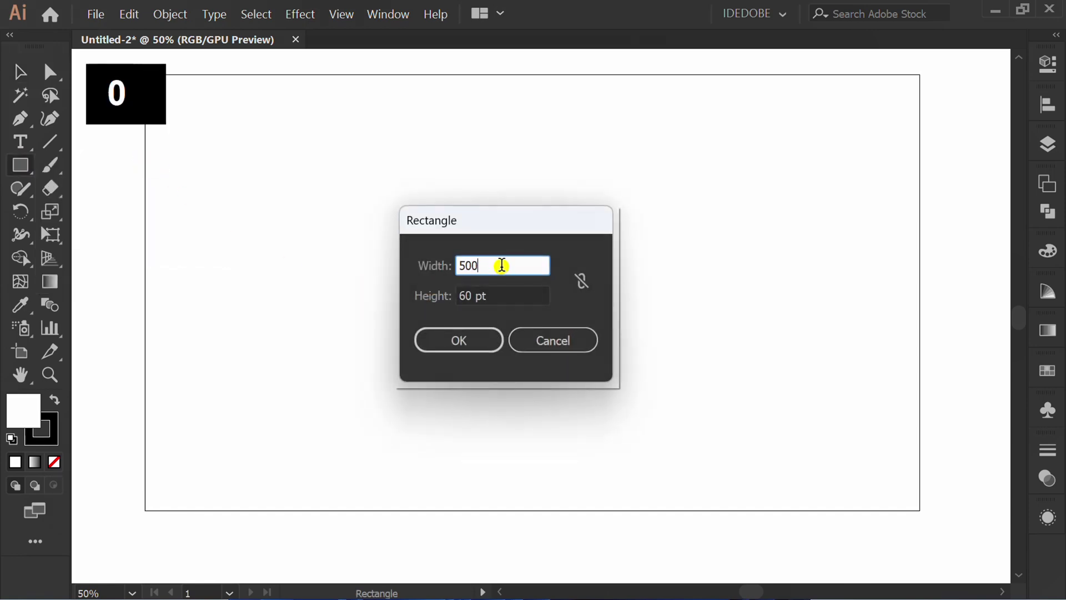
{"action": "key", "text": "Tab"}
{"action": "type", "text": "50"}
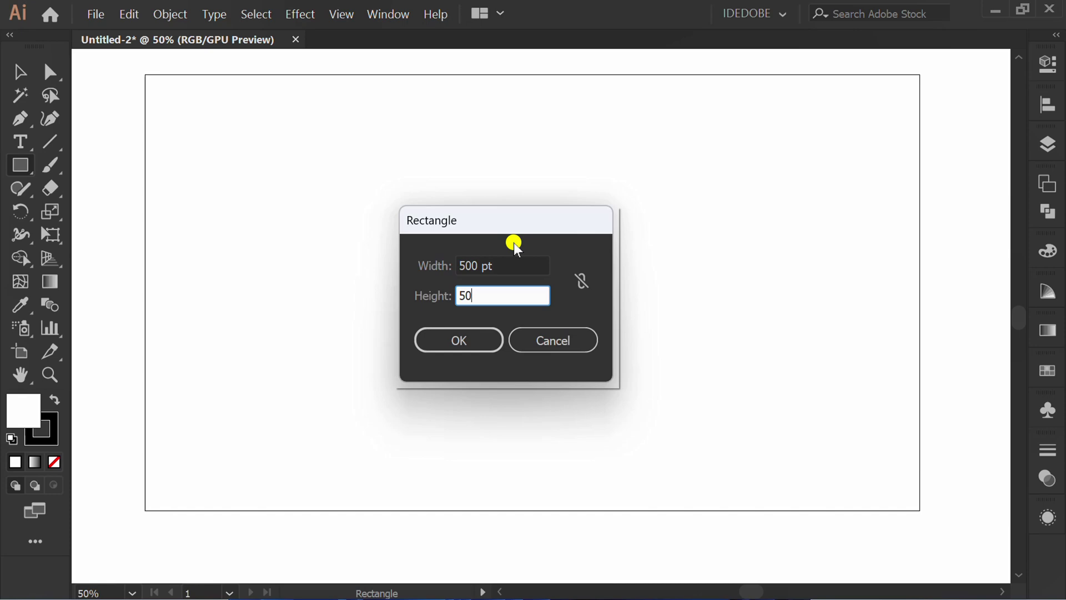
{"action": "left_click", "coordinate": [485, 339]}
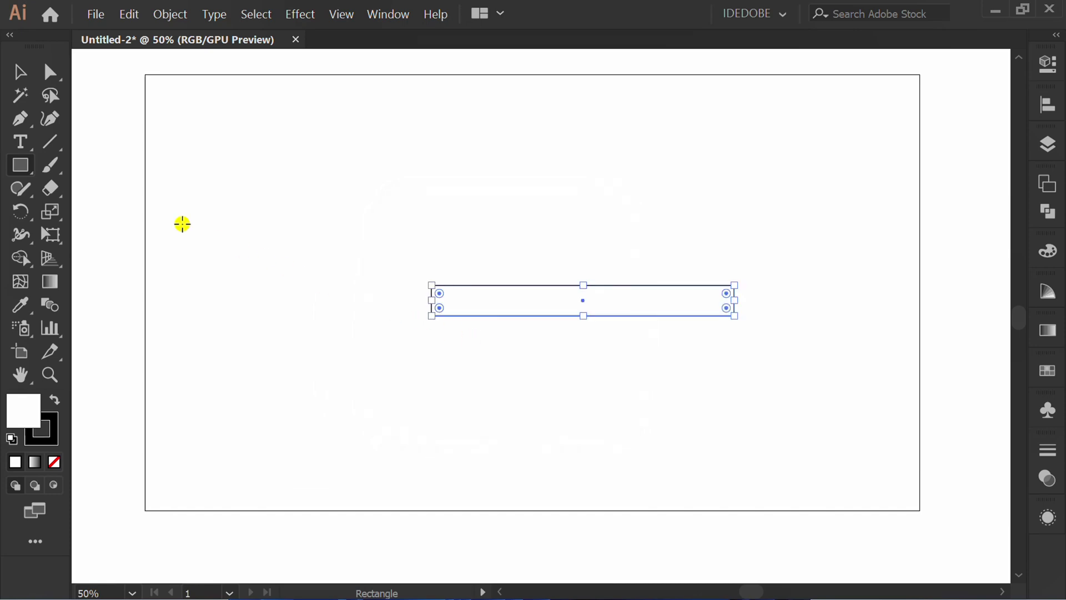
{"action": "left_click", "coordinate": [280, 209]}
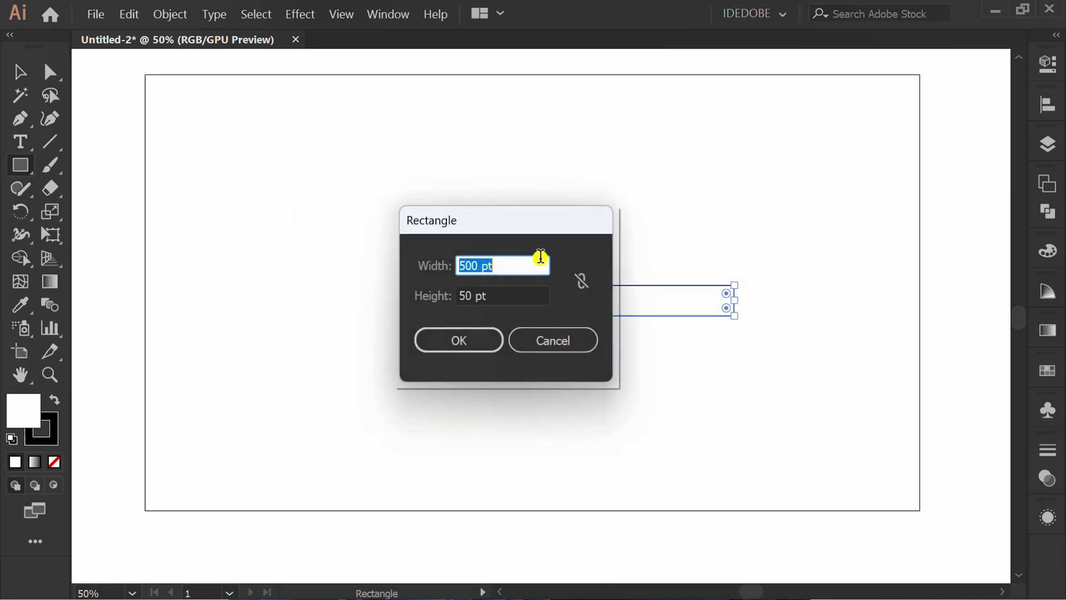
{"action": "type", "text": "10"}
{"action": "key", "text": "Tab"}
{"action": "type", "text": "100"}
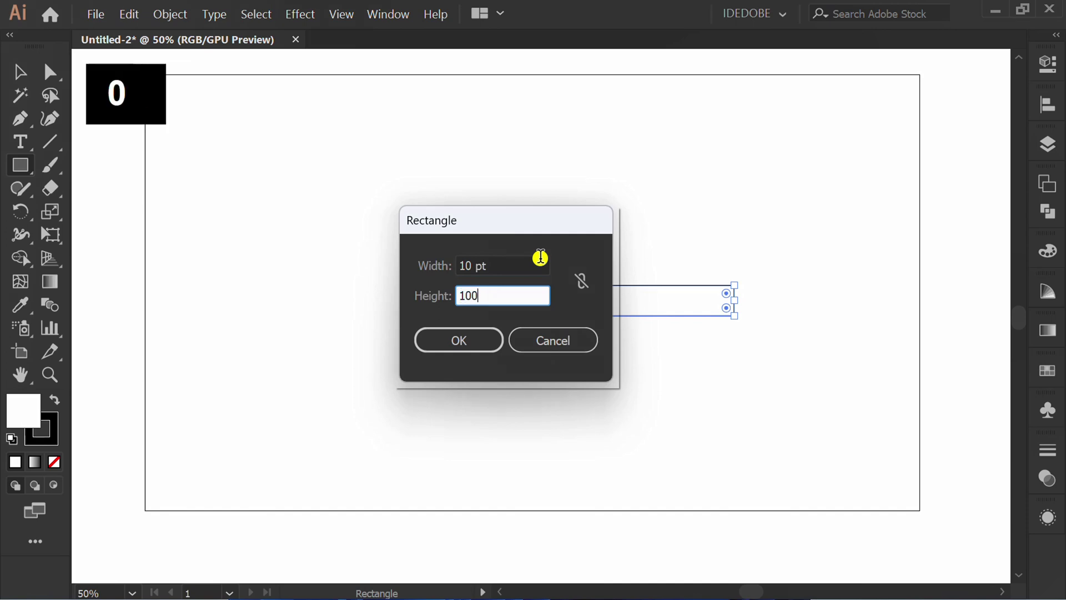
{"action": "left_click", "coordinate": [457, 341]}
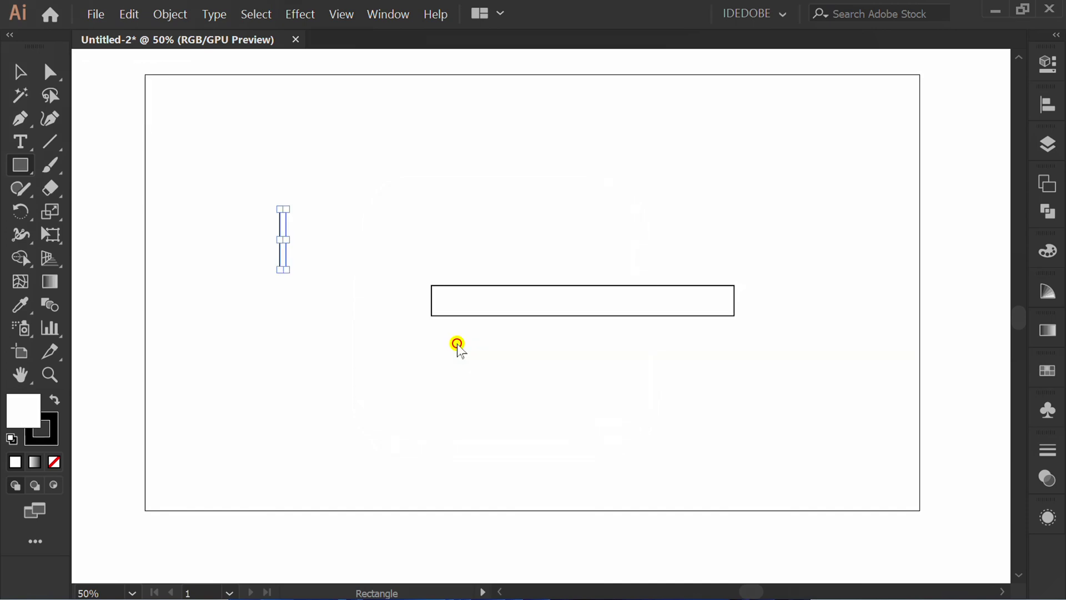
{"action": "scroll", "coordinate": [274, 238], "scroll_direction": "up", "scroll_amount": 1, "text": "alt"}
{"action": "scroll", "coordinate": [269, 231], "scroll_direction": "up", "scroll_amount": 3, "text": "alt"}
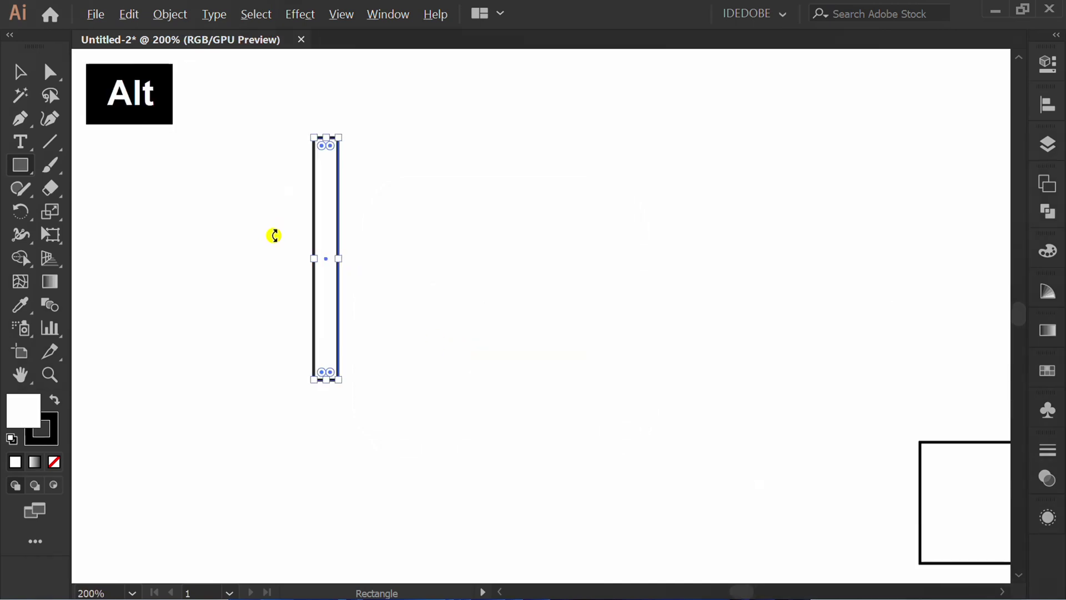
{"action": "scroll", "coordinate": [275, 236], "scroll_direction": "up", "scroll_amount": 1, "text": "alt"}
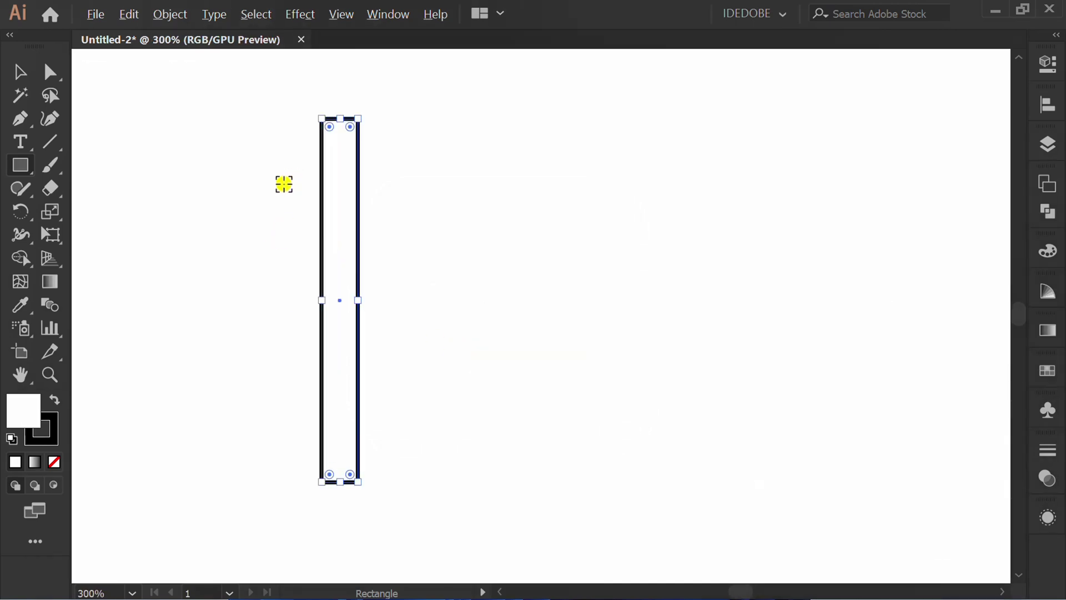
Give the thin rectangle a black fill and no stroke
{"action": "left_click", "coordinate": [1047, 63]}
{"action": "left_click", "coordinate": [799, 258]}
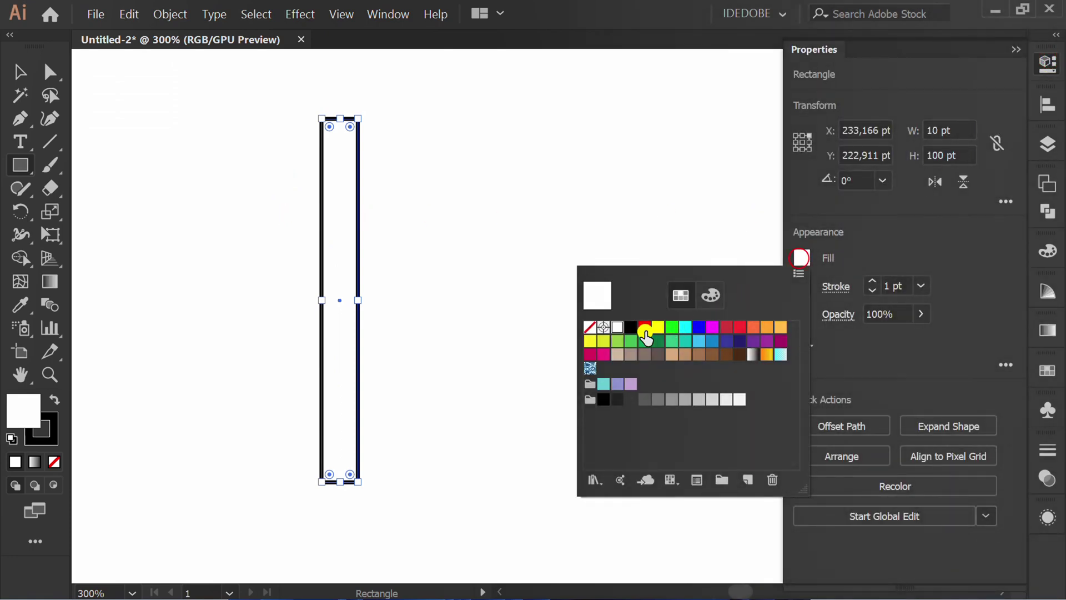
{"action": "left_click", "coordinate": [636, 328]}
{"action": "left_click", "coordinate": [880, 254]}
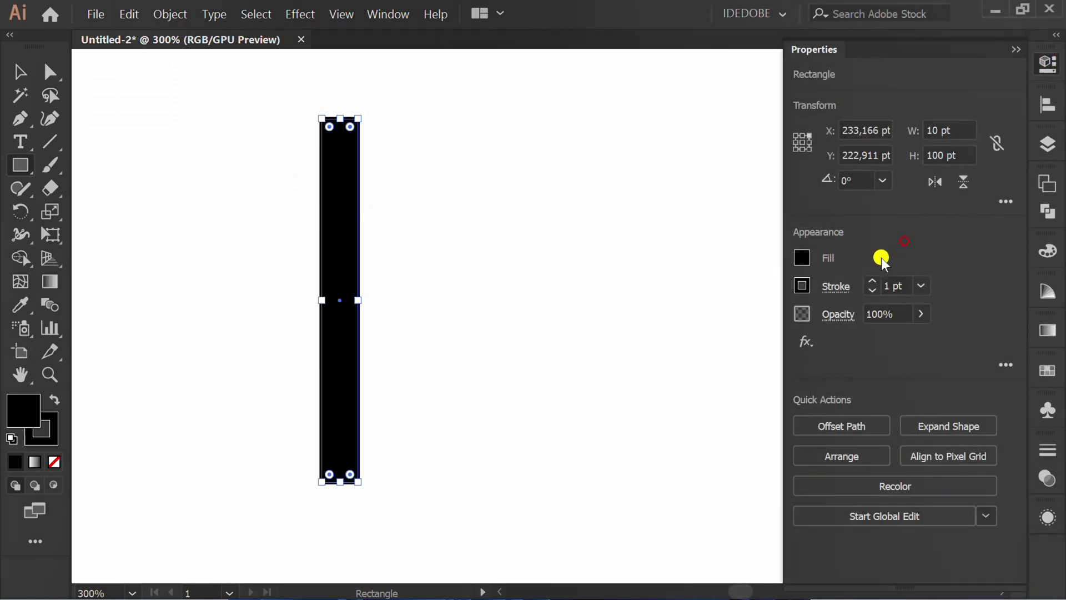
{"action": "left_click", "coordinate": [803, 285]}
{"action": "left_click", "coordinate": [590, 355]}
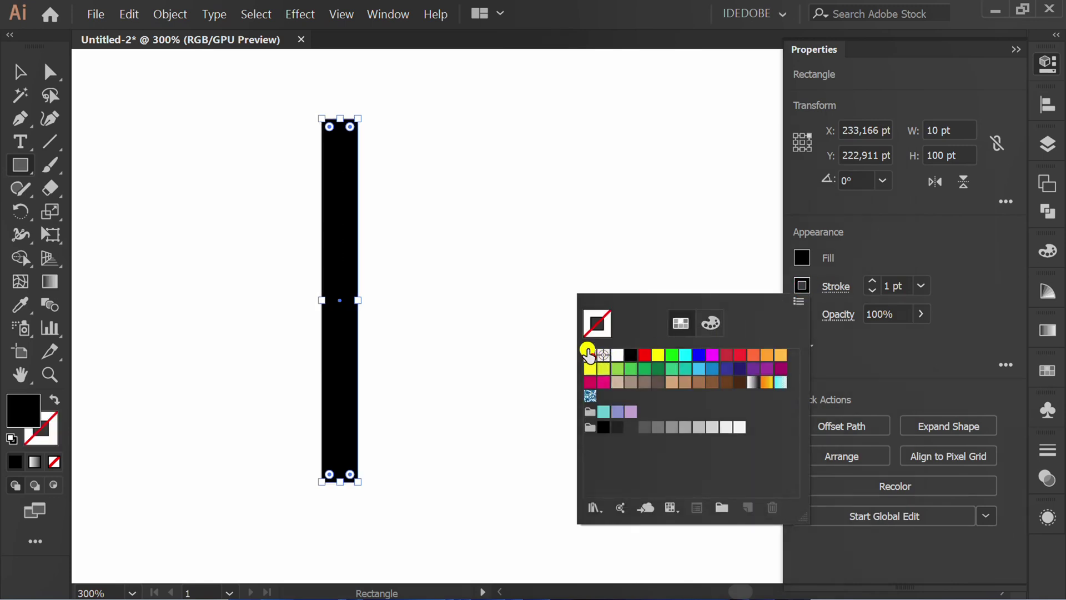
{"action": "left_click", "coordinate": [510, 339]}
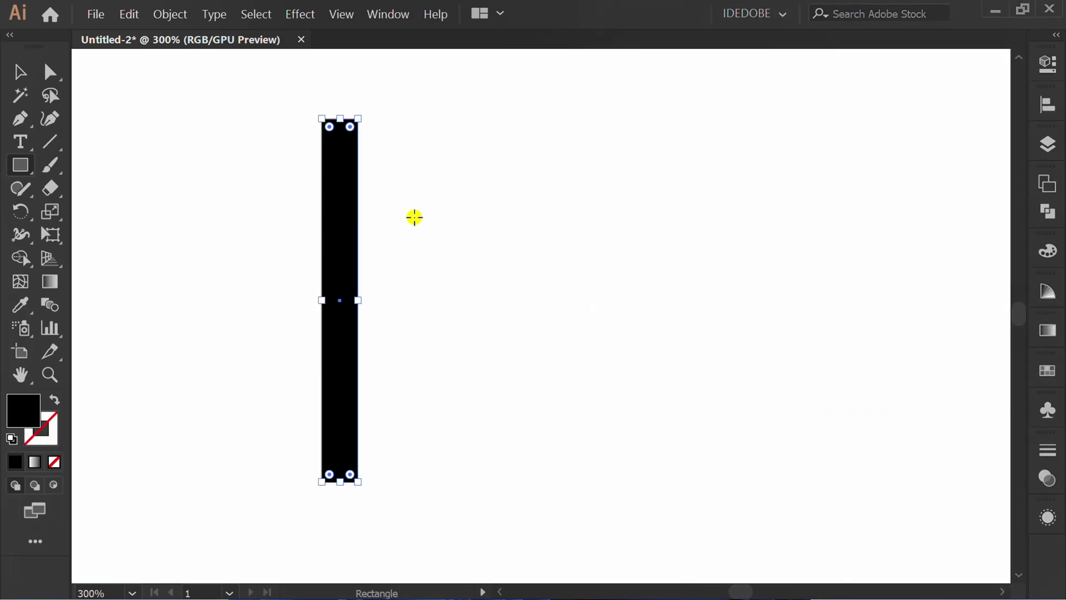
Rotate the black bar to about 45 degrees, then deselect it
{"action": "left_click_drag", "start_coordinate": [358, 110], "coordinate": [469, 255]}
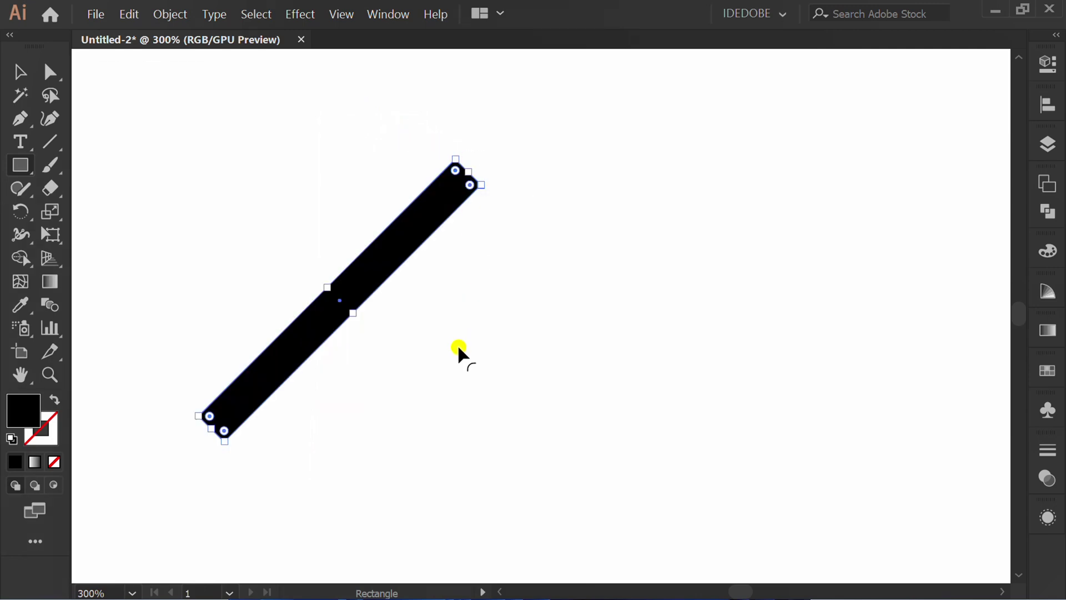
{"action": "key", "text": "v"}
{"action": "left_click", "coordinate": [451, 375]}
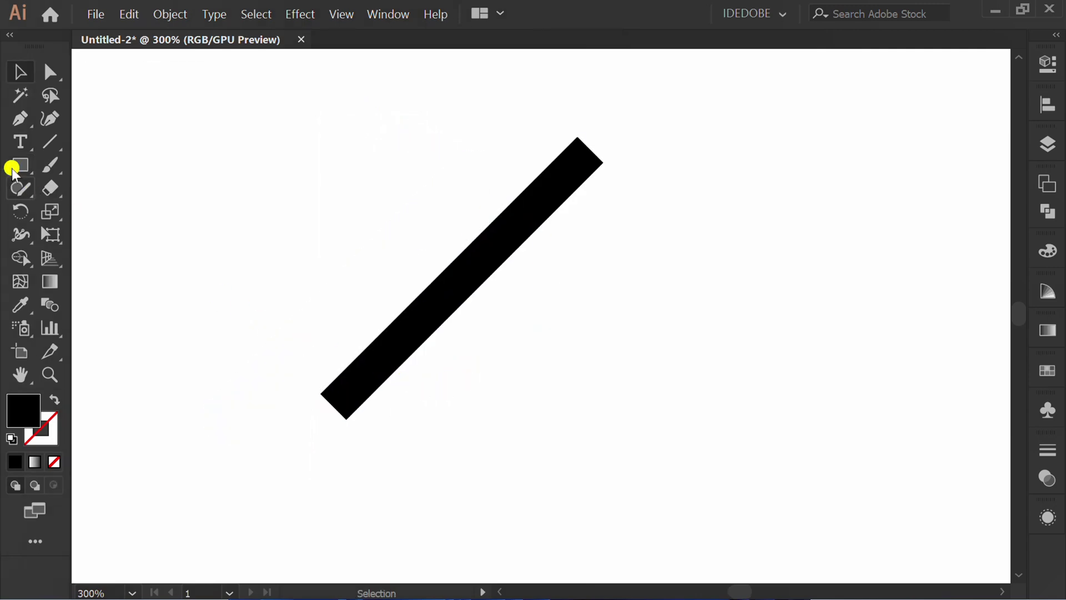
Draw a temporary rectangle over the bar's bottom end and select it with the bar
{"action": "left_click_drag", "start_coordinate": [12, 167], "coordinate": [91, 162]}
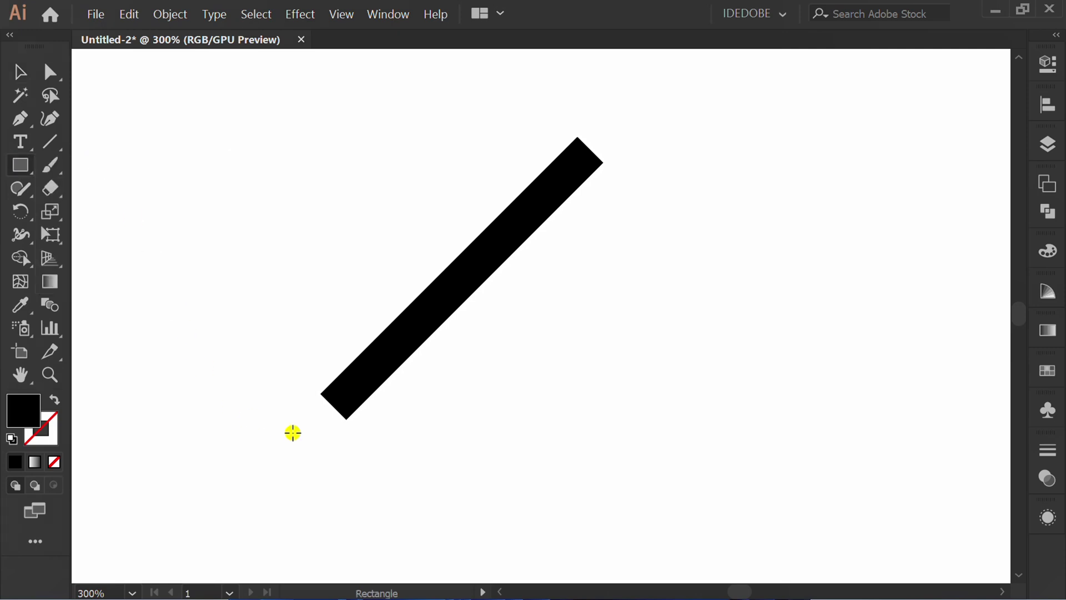
{"action": "scroll", "coordinate": [319, 430], "scroll_direction": "up", "scroll_amount": 3}
{"action": "left_click_drag", "start_coordinate": [321, 333], "coordinate": [526, 464]}
{"action": "key", "text": "v"}
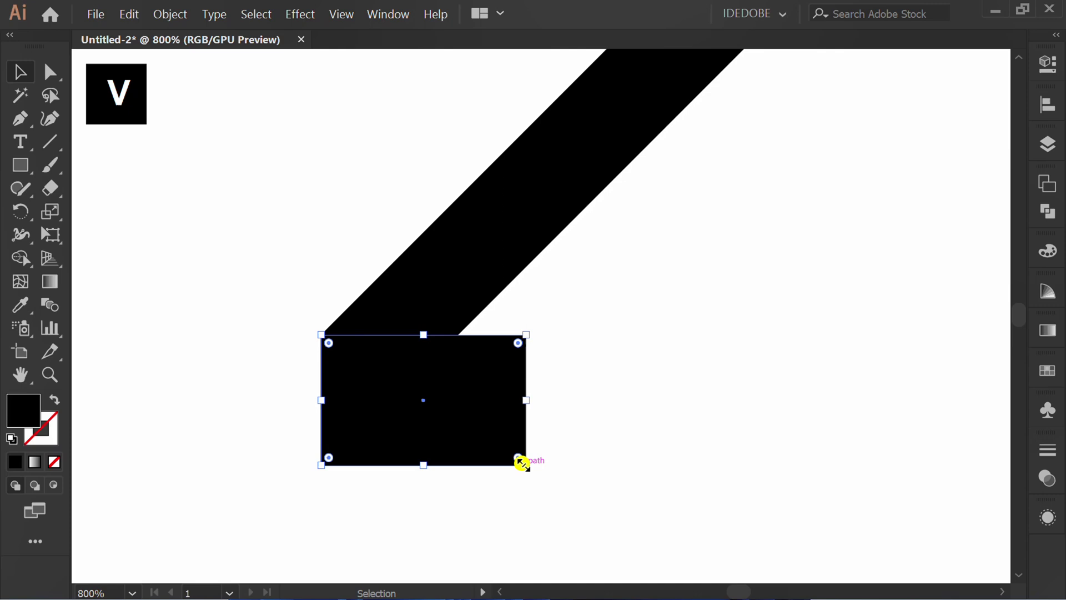
{"action": "left_click_drag", "start_coordinate": [614, 282], "coordinate": [253, 515]}
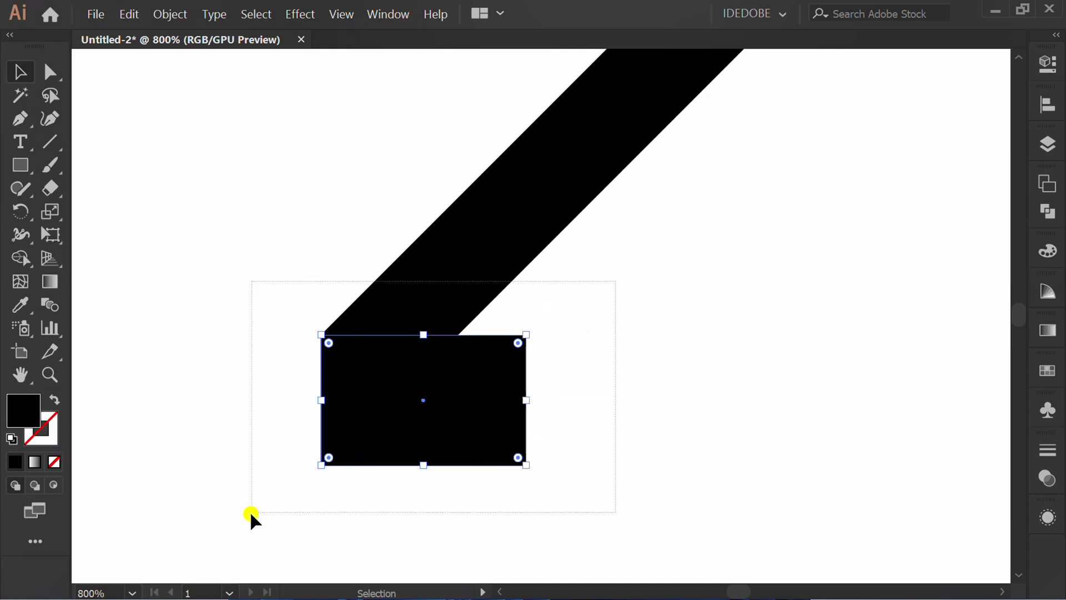
Subtract the rectangle from the diagonal bar using Pathfinder Minus Front
{"action": "left_click", "coordinate": [1048, 211]}
{"action": "left_click", "coordinate": [857, 217]}
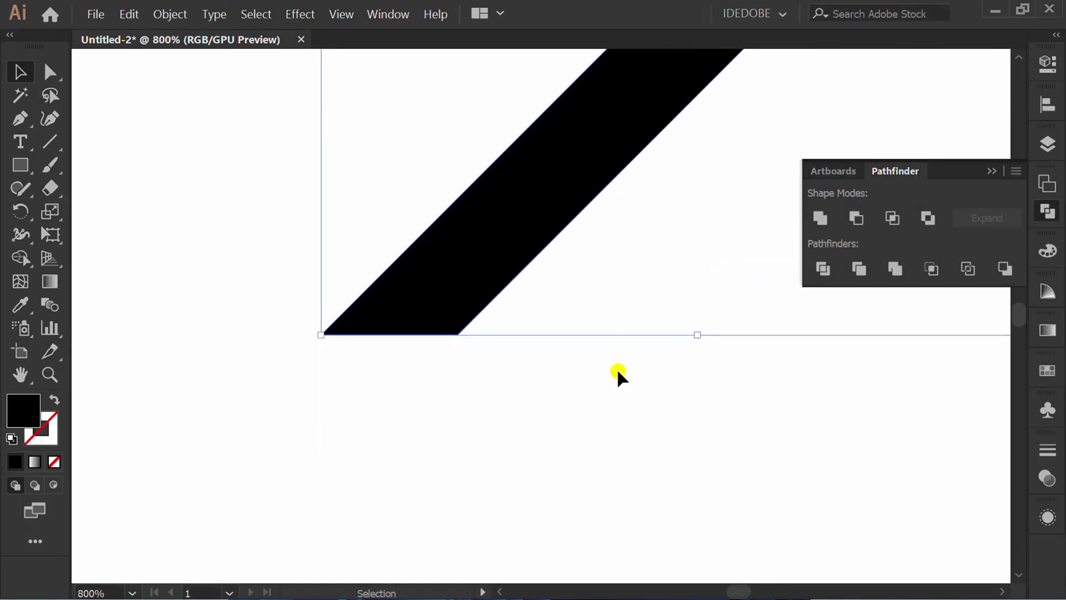
{"action": "left_click", "coordinate": [618, 372]}
{"action": "key", "text": "ctrl+1"}
{"action": "left_click_drag", "start_coordinate": [772, 259], "coordinate": [586, 447]}
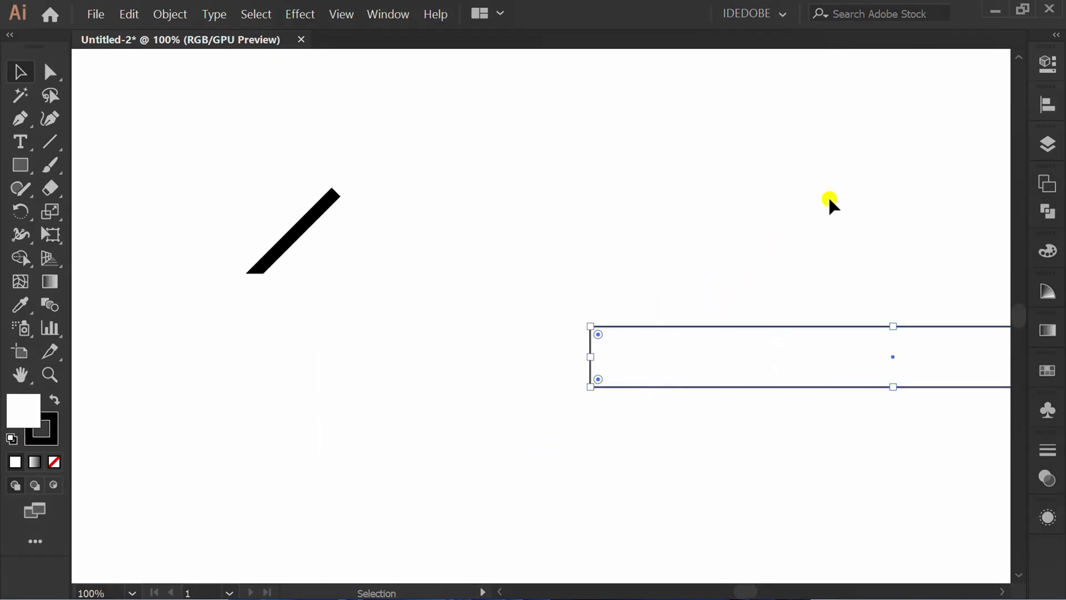
Give the wide rectangle a yellow fill and no stroke
{"action": "left_click", "coordinate": [1047, 63]}
{"action": "left_click", "coordinate": [804, 258]}
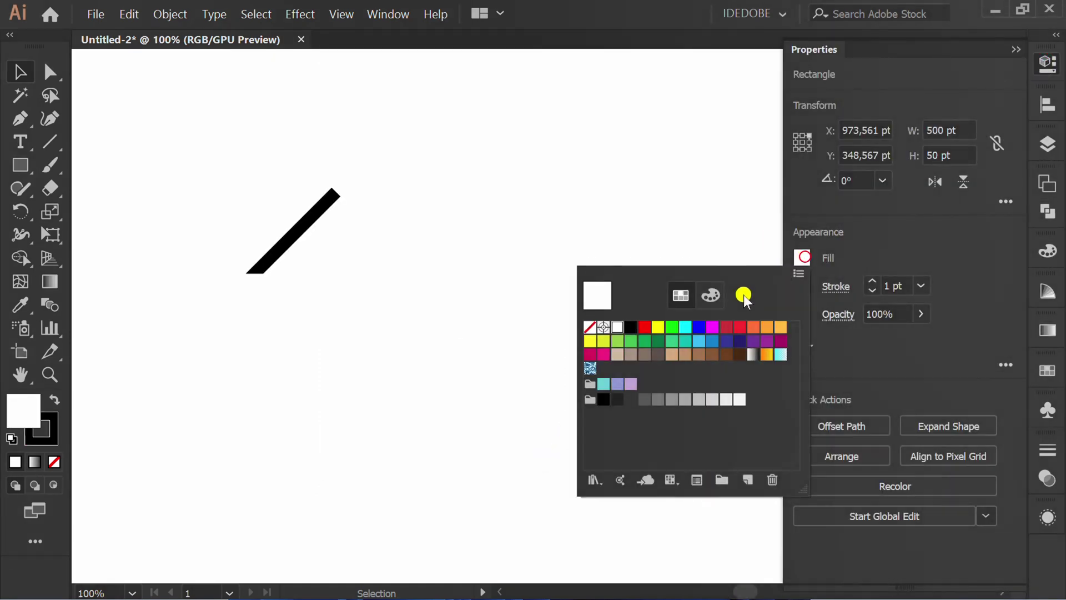
{"action": "left_click", "coordinate": [590, 343]}
{"action": "left_click", "coordinate": [891, 258]}
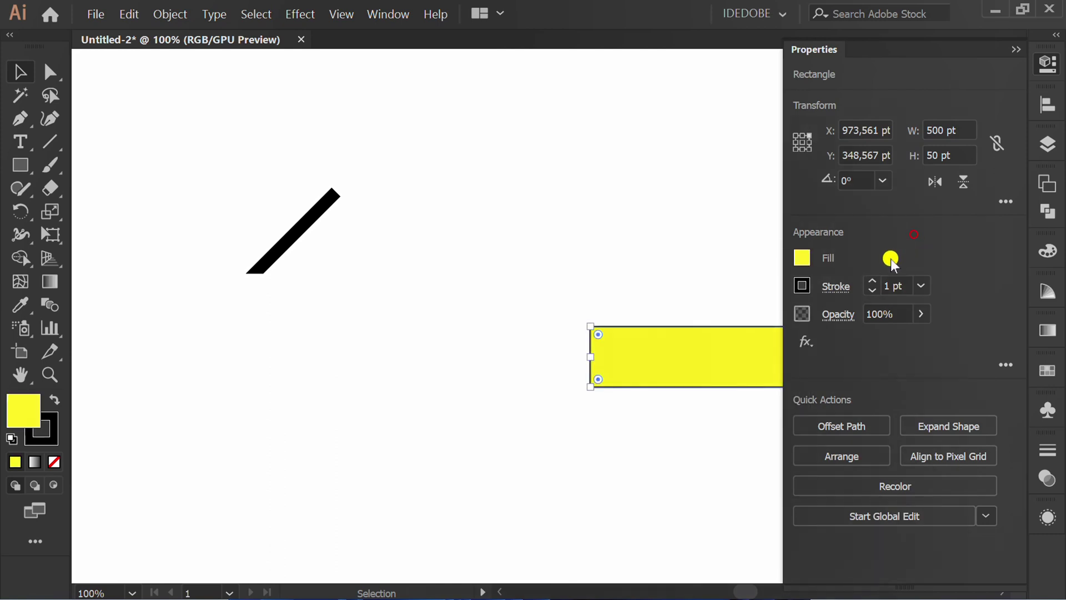
{"action": "left_click", "coordinate": [803, 286]}
{"action": "left_click", "coordinate": [590, 355]}
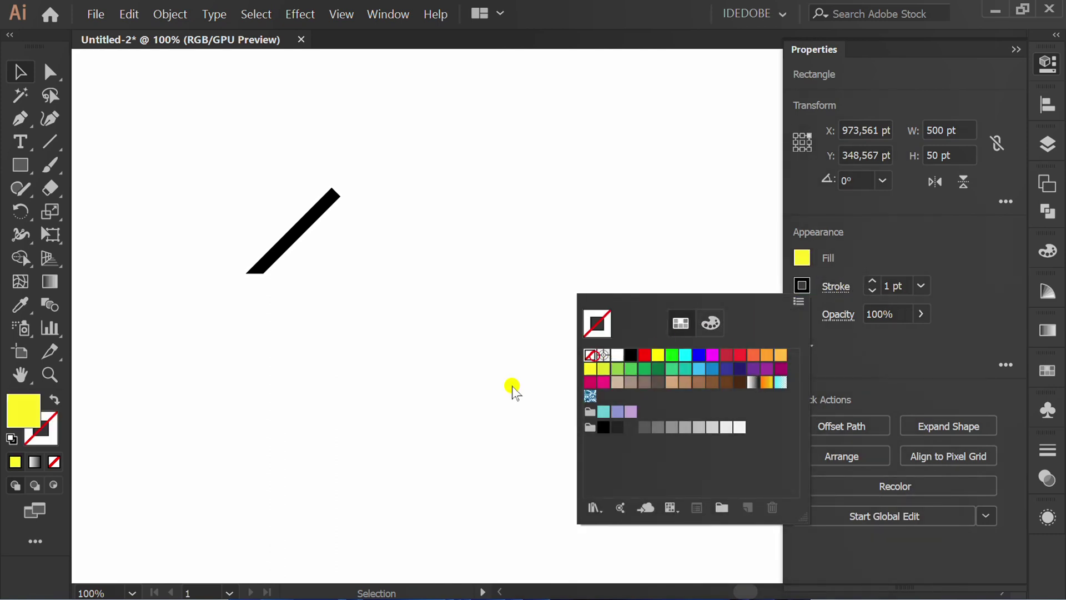
{"action": "left_click", "coordinate": [450, 436]}
Align the black bar to the yellow rectangle's left and bottom edges, then select the bar
{"action": "left_click_drag", "start_coordinate": [833, 138], "coordinate": [214, 452]}
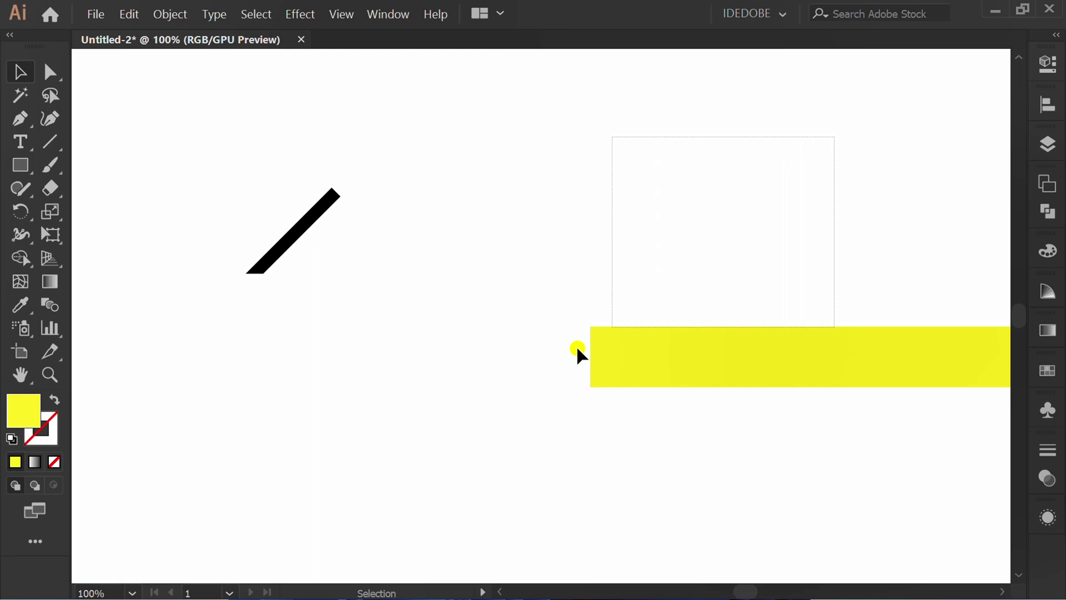
{"action": "left_click", "coordinate": [647, 347]}
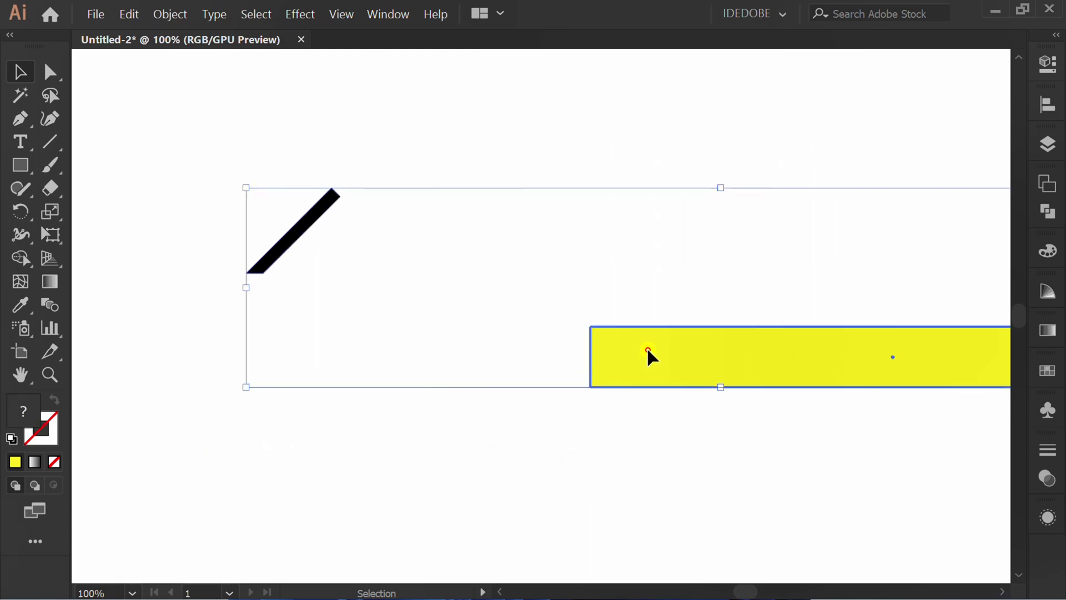
{"action": "left_click", "coordinate": [1050, 105]}
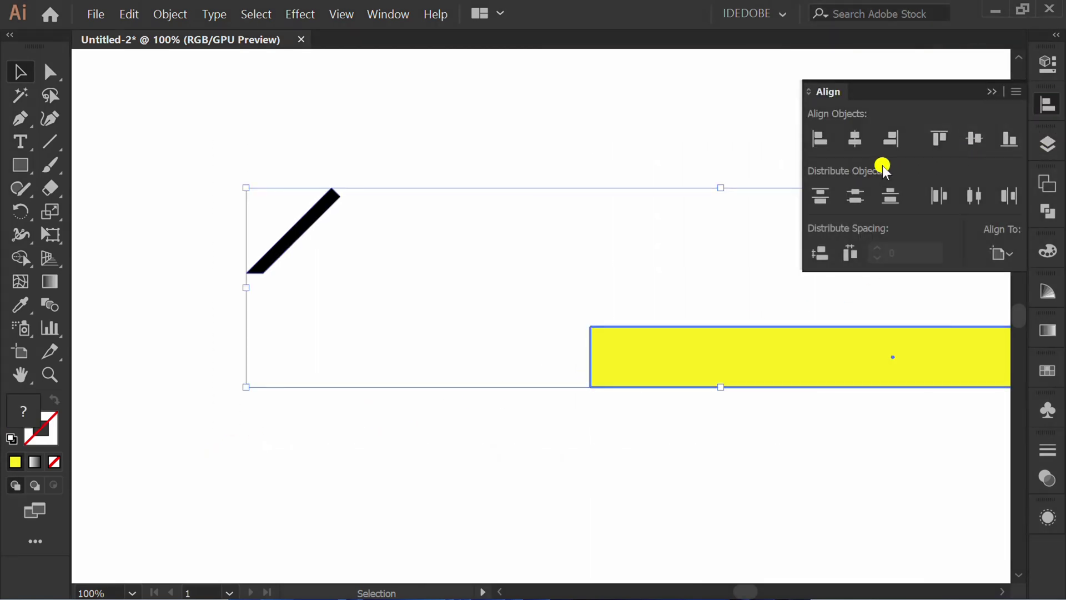
{"action": "left_click", "coordinate": [816, 142]}
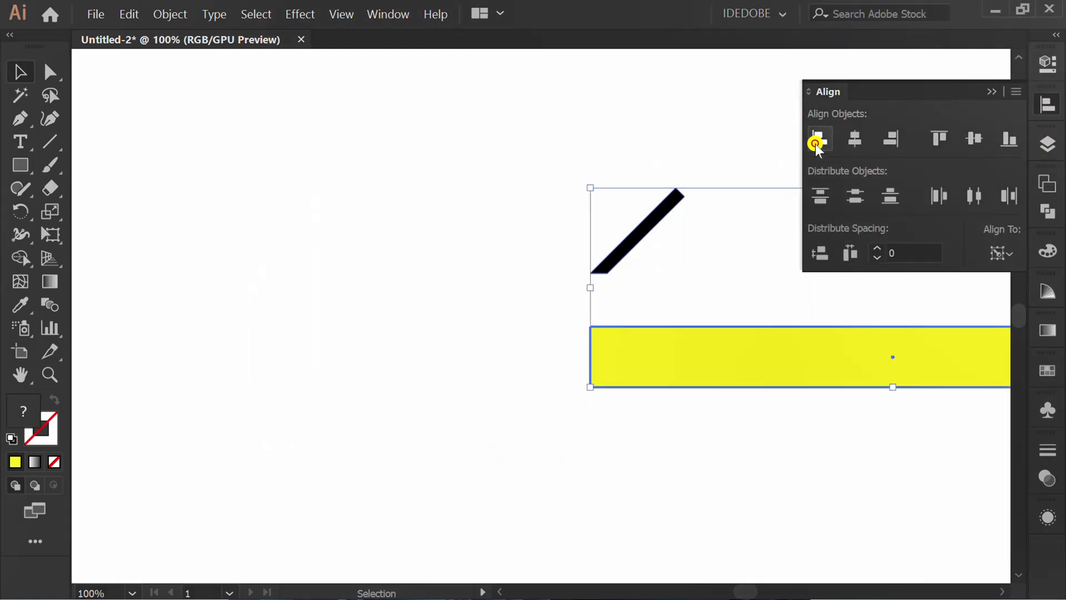
{"action": "left_click", "coordinate": [1008, 139]}
{"action": "left_click", "coordinate": [666, 435]}
{"action": "key", "text": "space"}
{"action": "left_click_drag", "start_coordinate": [659, 444], "coordinate": [238, 450]}
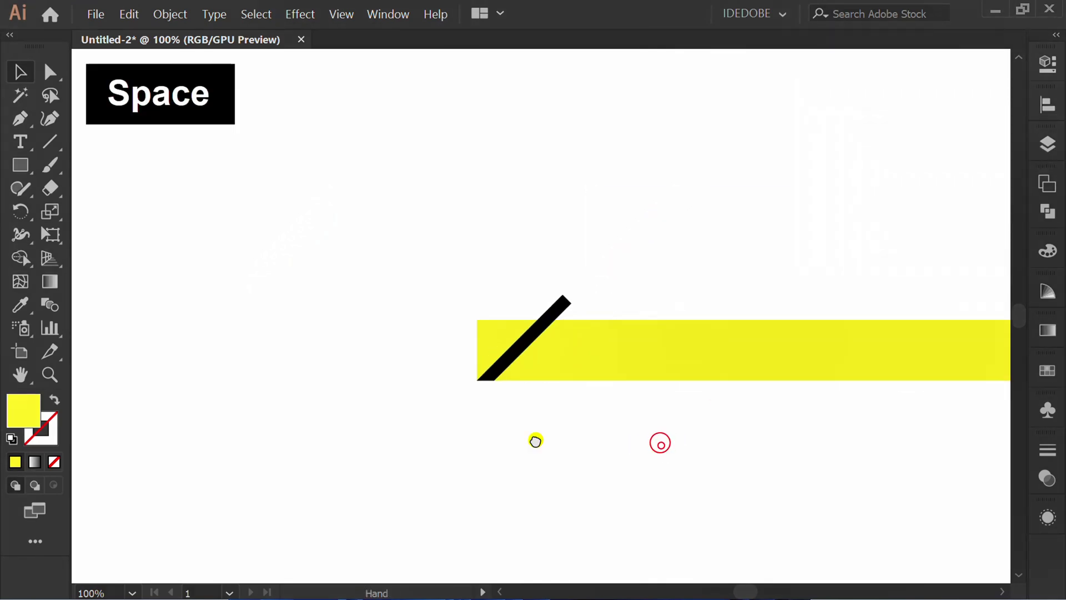
{"action": "left_click_drag", "start_coordinate": [209, 310], "coordinate": [271, 269]}
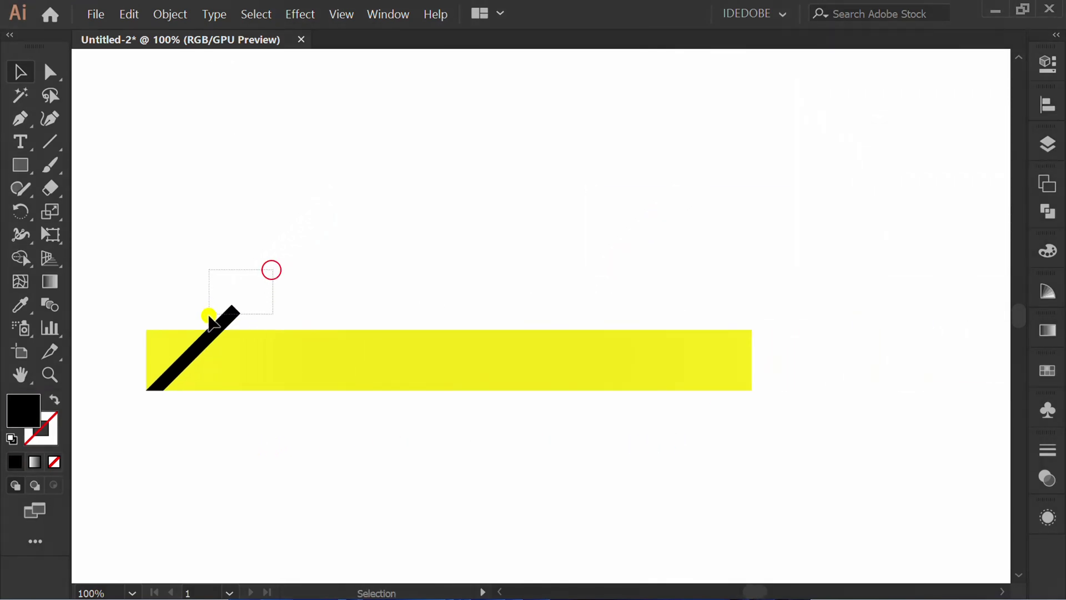
Apply a previewed Transform effect: Move Horizontal 30 pt, Copies 15
{"action": "left_click", "coordinate": [306, 20]}
{"action": "mouse_move", "coordinate": [344, 162]}
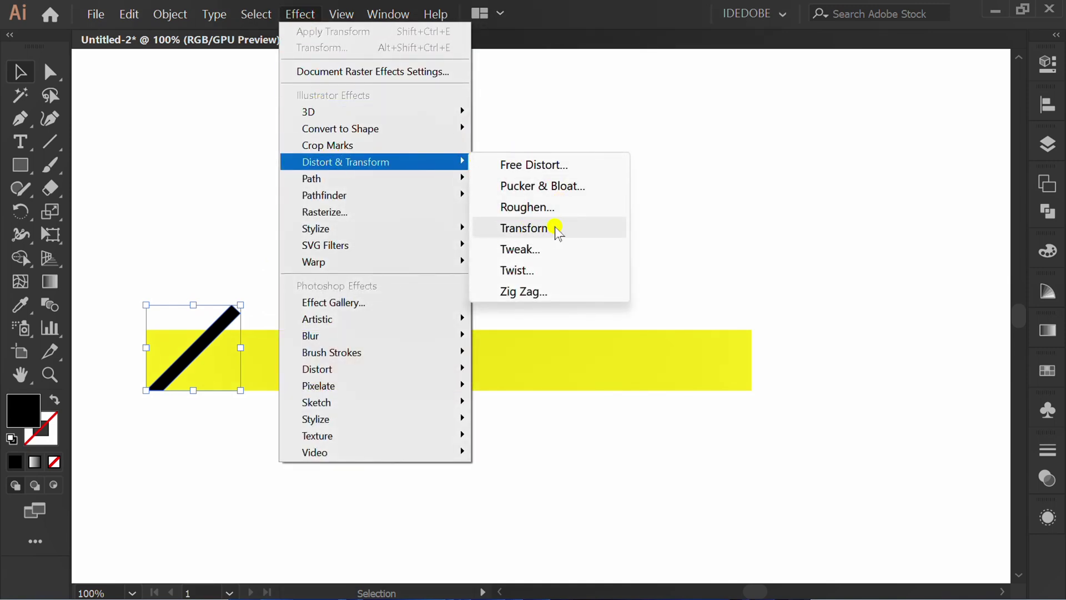
{"action": "left_click", "coordinate": [557, 231]}
{"action": "mouse_move", "coordinate": [482, 48]}
{"action": "left_mouse_down"}
{"action": "mouse_move", "coordinate": [907, 29]}
{"action": "mouse_move", "coordinate": [849, 27]}
{"action": "left_mouse_up"}
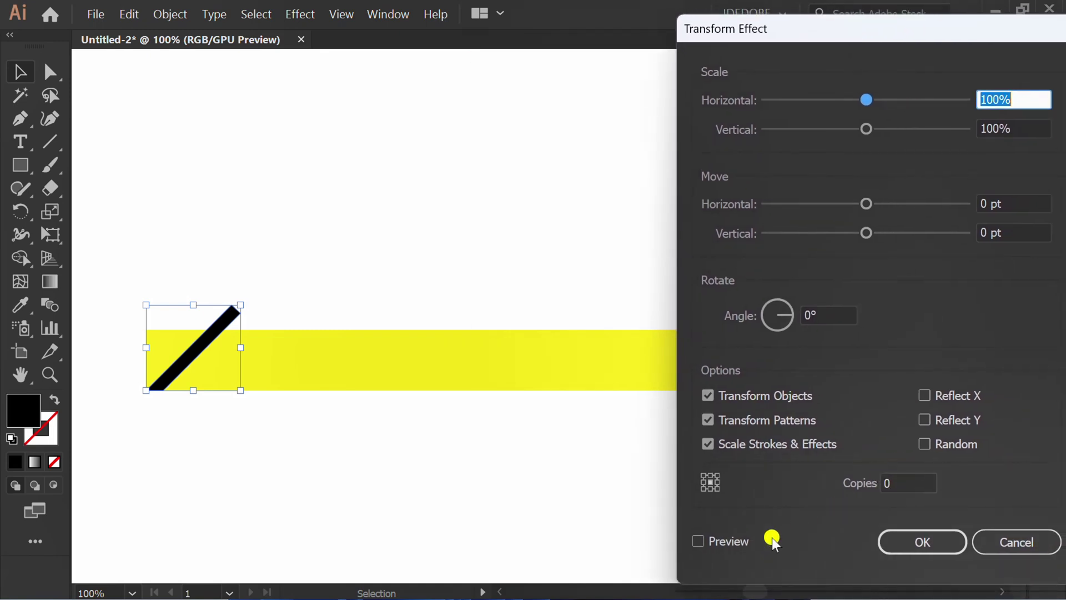
{"action": "left_click", "coordinate": [697, 540]}
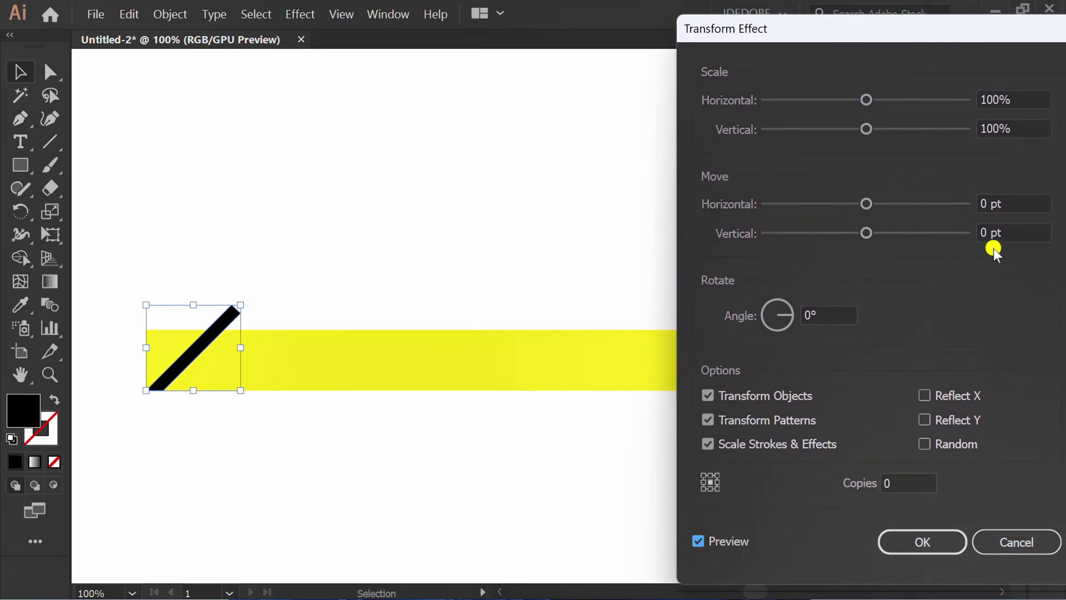
{"action": "scroll", "coordinate": [1014, 202], "scroll_direction": "up", "scroll_amount": 6}
{"action": "scroll", "coordinate": [1017, 202], "scroll_direction": "up", "scroll_amount": 6}
{"action": "scroll", "coordinate": [1020, 202], "scroll_direction": "up", "scroll_amount": 2}
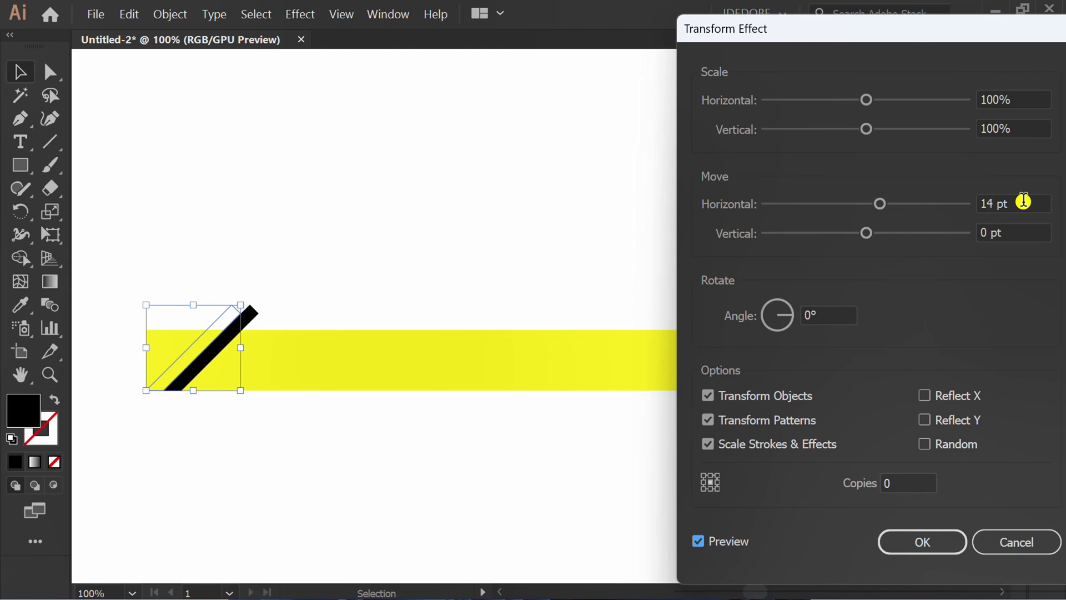
{"action": "scroll", "coordinate": [1023, 201], "scroll_direction": "up", "scroll_amount": 7}
{"action": "scroll", "coordinate": [1024, 202], "scroll_direction": "up", "scroll_amount": 1}
{"action": "scroll", "coordinate": [1024, 202], "scroll_direction": "up", "scroll_amount": 2}
{"action": "scroll", "coordinate": [1024, 202], "scroll_direction": "up", "scroll_amount": 2}
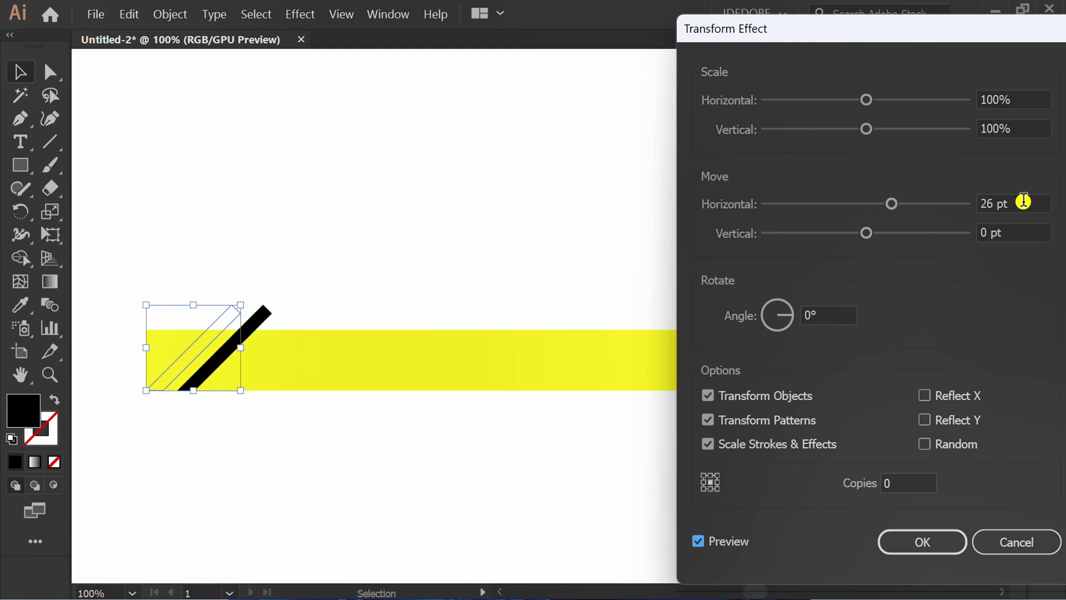
{"action": "scroll", "coordinate": [1024, 202], "scroll_direction": "up", "scroll_amount": 2}
{"action": "scroll", "coordinate": [1023, 202], "scroll_direction": "up", "scroll_amount": 2}
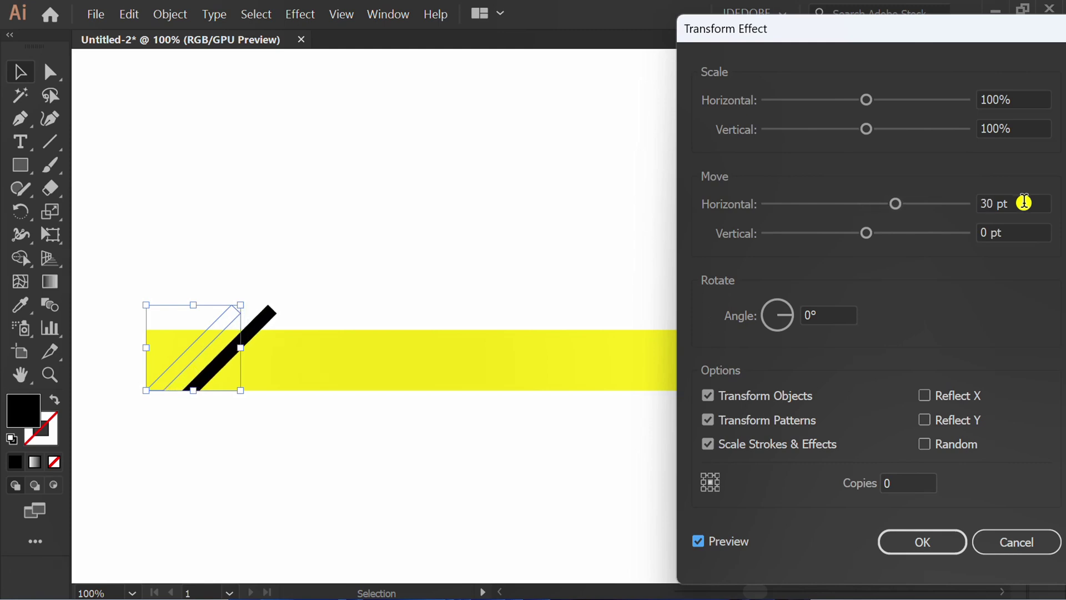
{"action": "scroll", "coordinate": [923, 487], "scroll_direction": "up", "scroll_amount": 1}
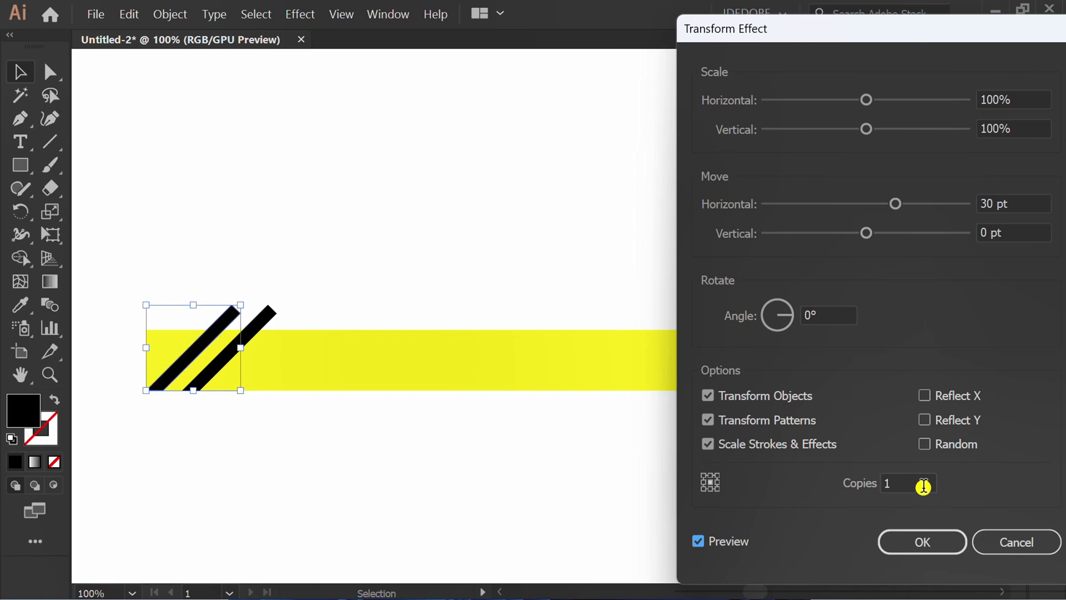
{"action": "scroll", "coordinate": [923, 487], "scroll_direction": "up", "scroll_amount": 1}
{"action": "scroll", "coordinate": [924, 487], "scroll_direction": "up", "scroll_amount": 3}
{"action": "scroll", "coordinate": [923, 487], "scroll_direction": "up", "scroll_amount": 2}
{"action": "scroll", "coordinate": [923, 486], "scroll_direction": "up", "scroll_amount": 3}
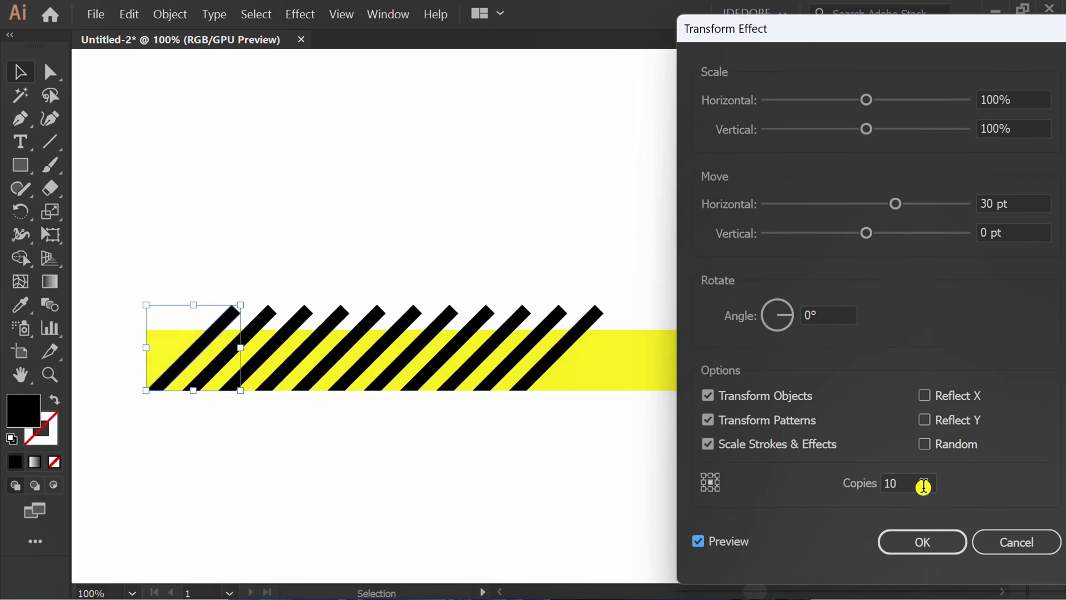
{"action": "scroll", "coordinate": [923, 487], "scroll_direction": "up", "scroll_amount": 2}
{"action": "left_click_drag", "start_coordinate": [858, 29], "coordinate": [985, 24]}
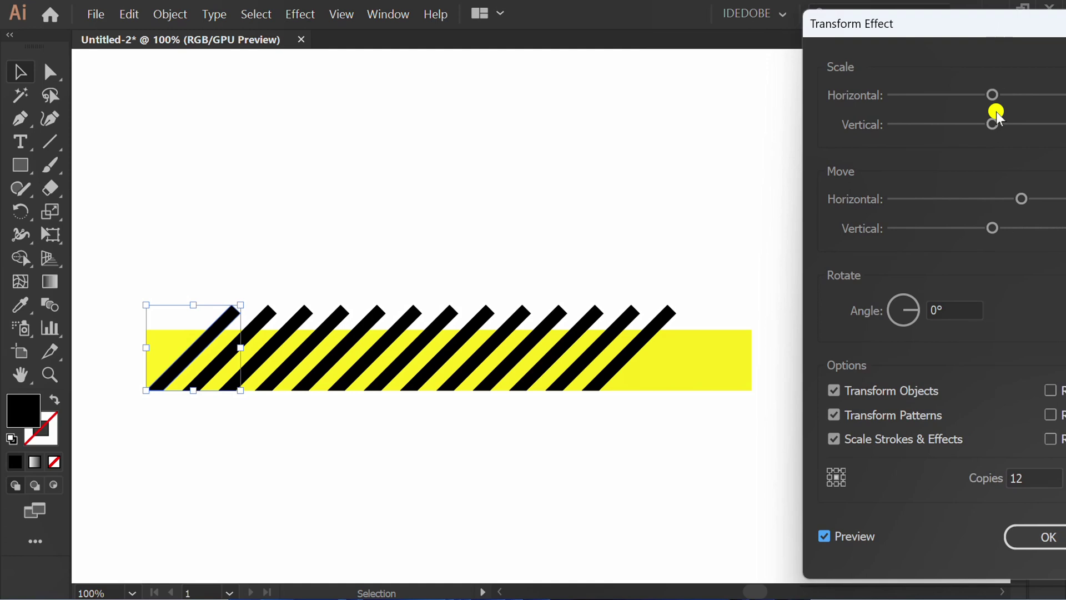
{"action": "scroll", "coordinate": [1034, 471], "scroll_direction": "up", "scroll_amount": 1}
{"action": "scroll", "coordinate": [1035, 475], "scroll_direction": "up", "scroll_amount": 2}
{"action": "scroll", "coordinate": [1034, 474], "scroll_direction": "down", "scroll_amount": 1}
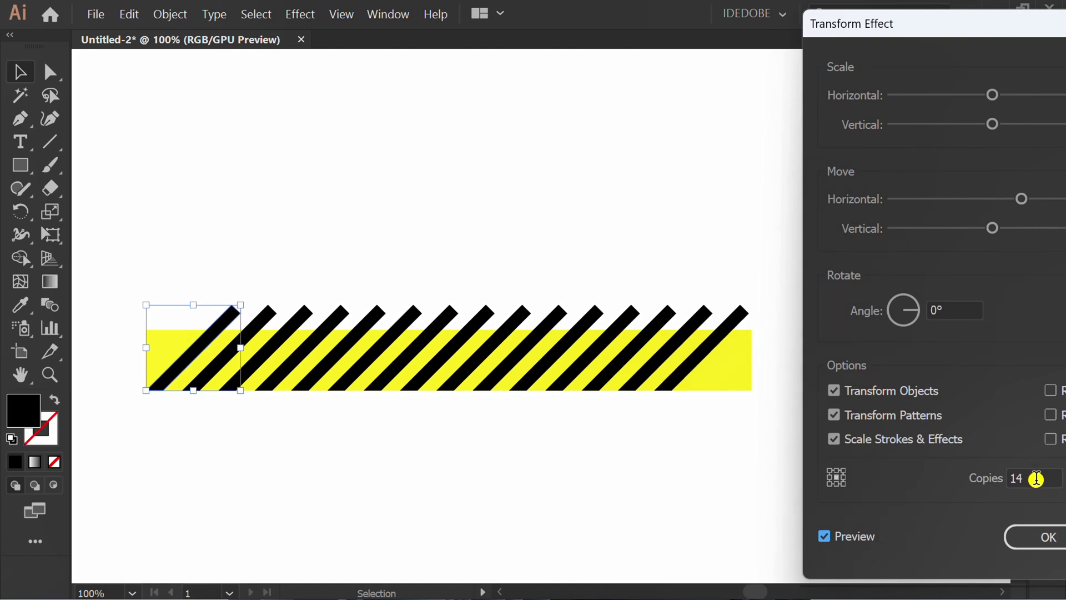
{"action": "scroll", "coordinate": [1035, 478], "scroll_direction": "down", "scroll_amount": 1}
{"action": "scroll", "coordinate": [1035, 479], "scroll_direction": "up", "scroll_amount": 2}
{"action": "scroll", "coordinate": [1035, 478], "scroll_direction": "down", "scroll_amount": 1}
{"action": "scroll", "coordinate": [1035, 478], "scroll_direction": "up", "scroll_amount": 1}
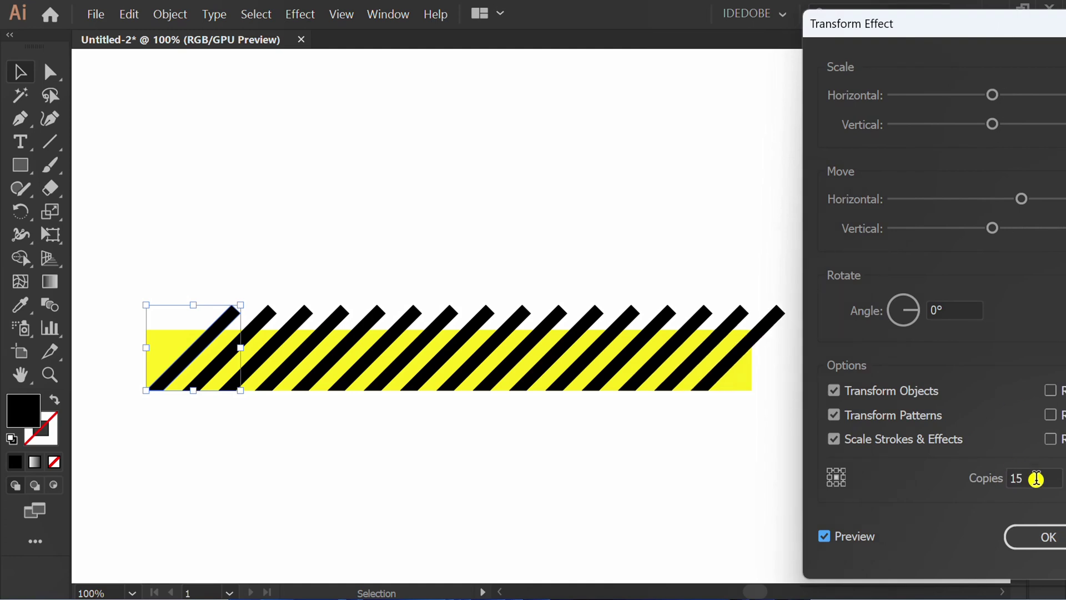
Confirm the Transform effect, expand its appearance into shapes, and select all the artwork
{"action": "left_click", "coordinate": [1027, 536]}
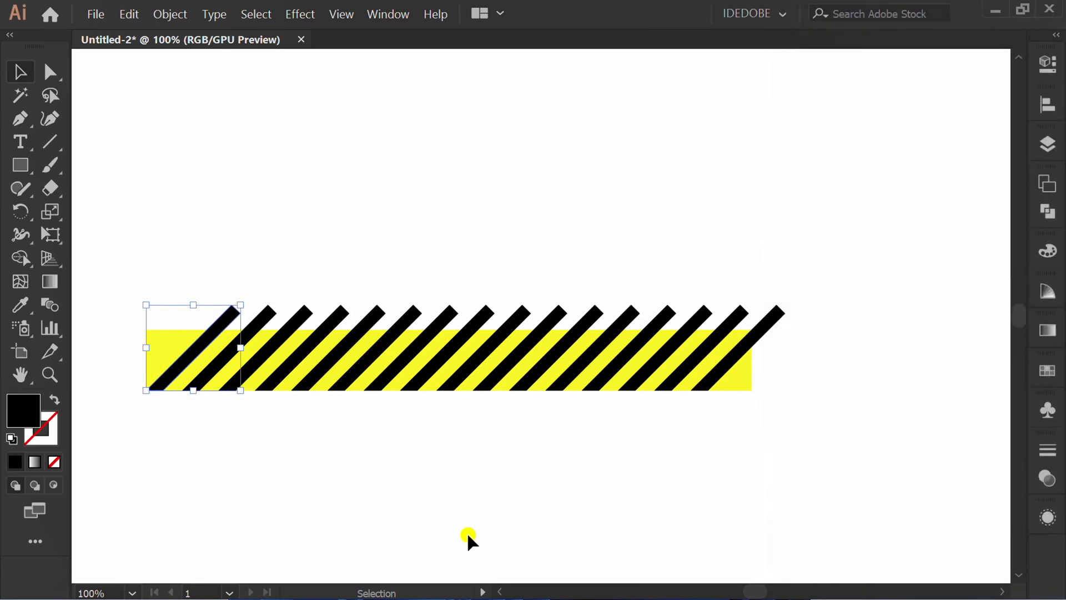
{"action": "left_click", "coordinate": [172, 12]}
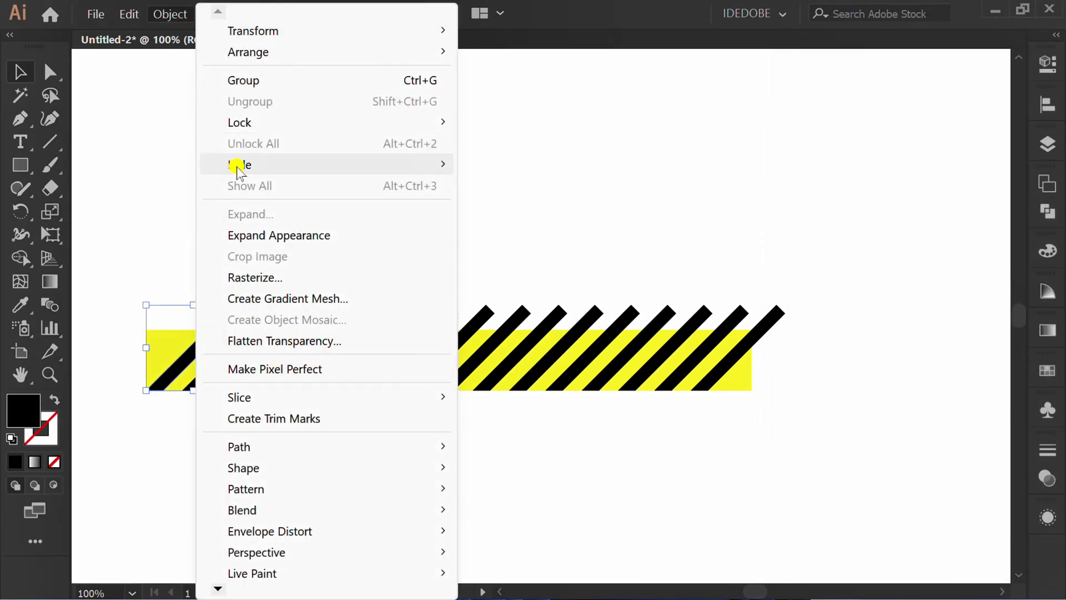
{"action": "left_click", "coordinate": [302, 238]}
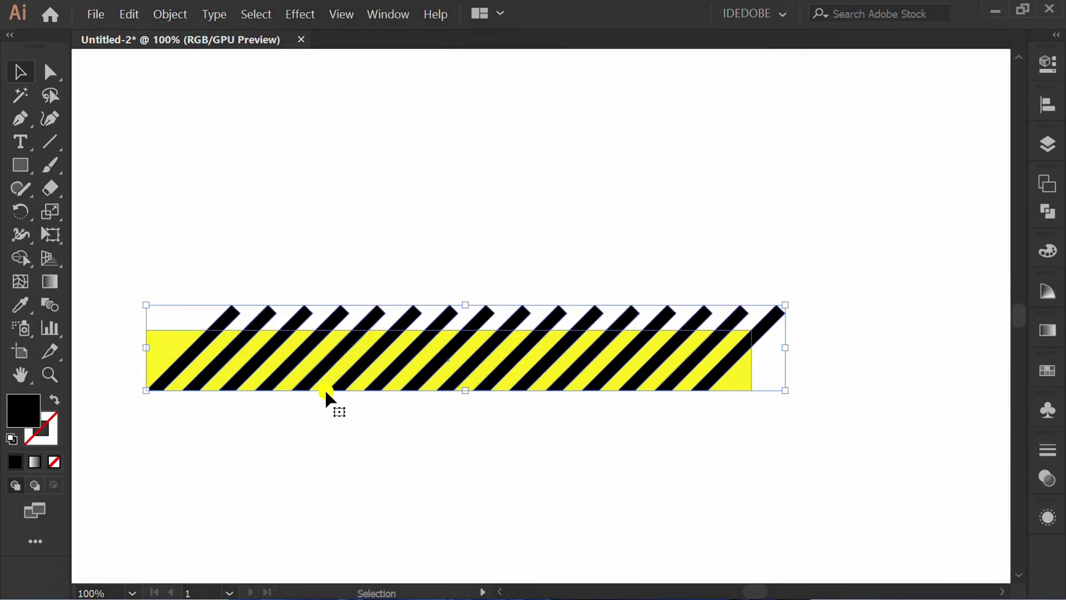
{"action": "left_click", "coordinate": [348, 465]}
{"action": "left_click_drag", "start_coordinate": [873, 257], "coordinate": [119, 431]}
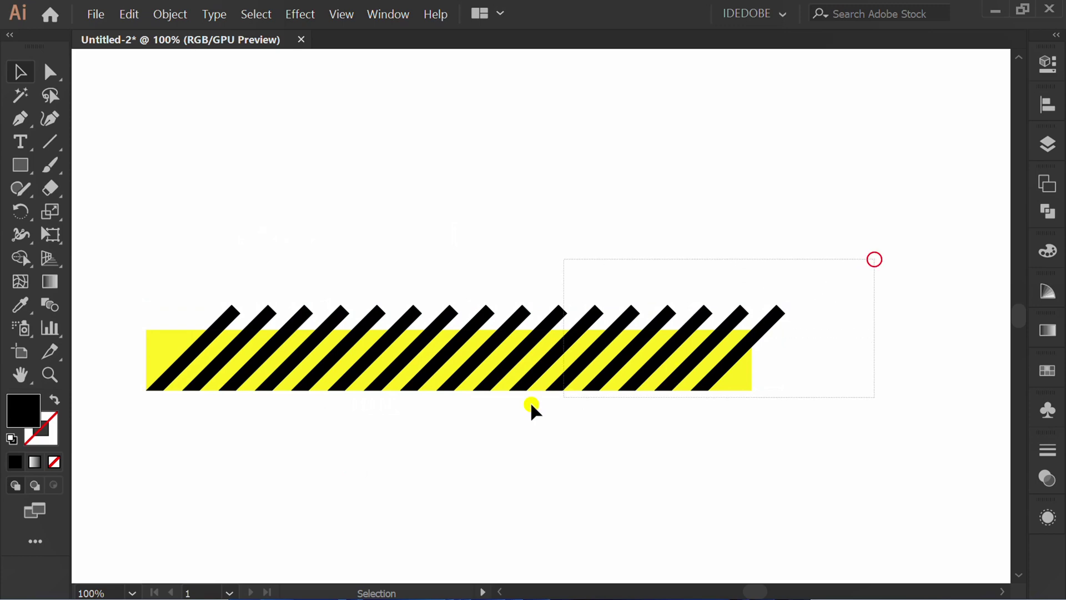
Delete the stripe pieces outside the yellow bar with the Shape Builder Tool
{"action": "left_click", "coordinate": [20, 257]}
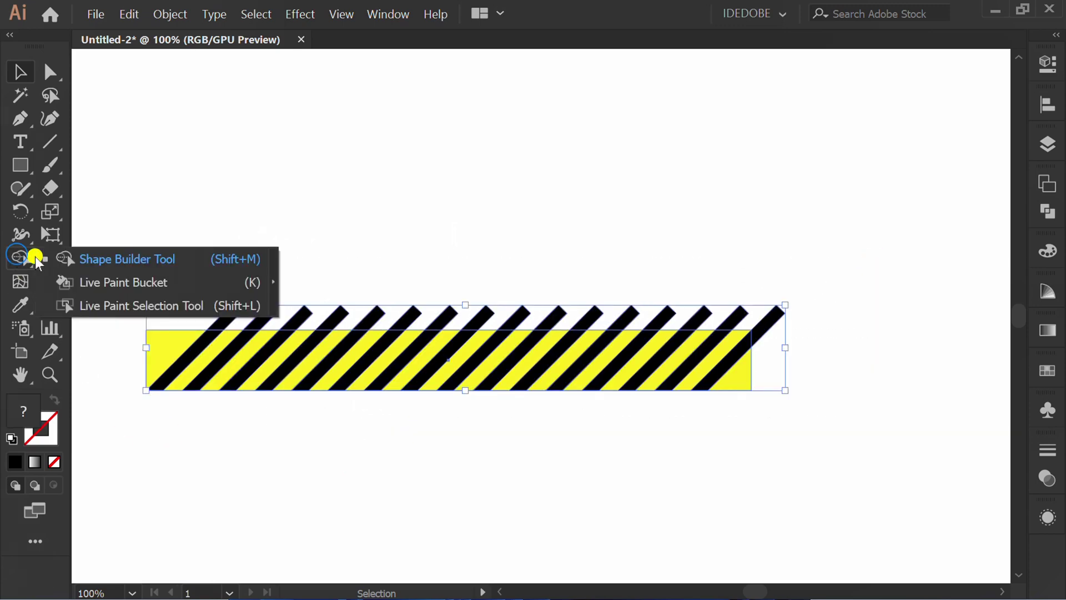
{"action": "left_click", "coordinate": [123, 254]}
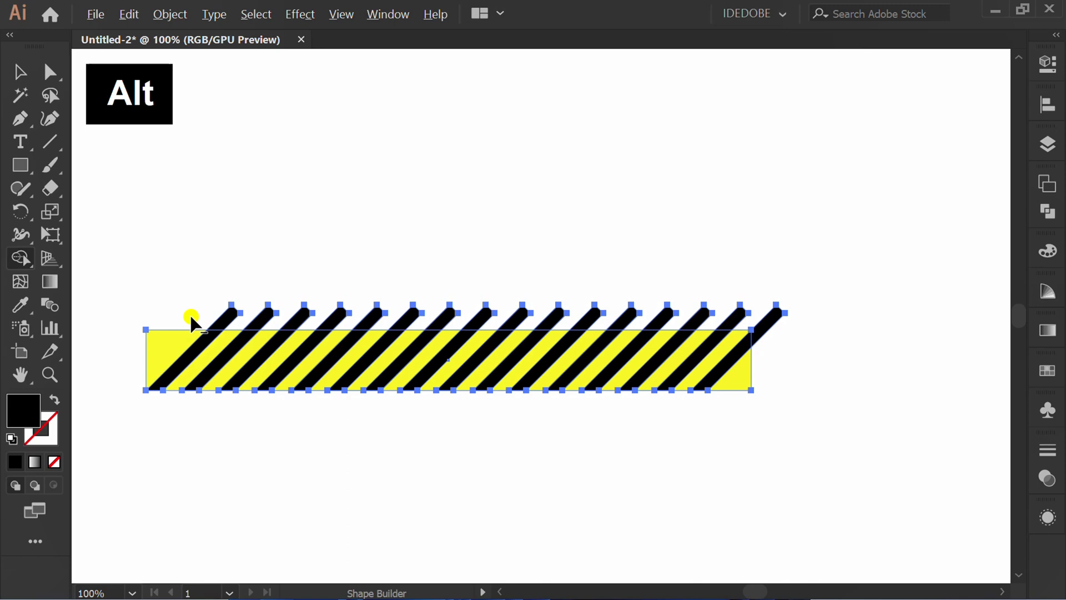
{"action": "mouse_move", "coordinate": [191, 316]}
{"action": "left_mouse_down"}
{"action": "mouse_move", "coordinate": [616, 323]}
{"action": "mouse_move", "coordinate": [762, 315]}
{"action": "left_mouse_up"}
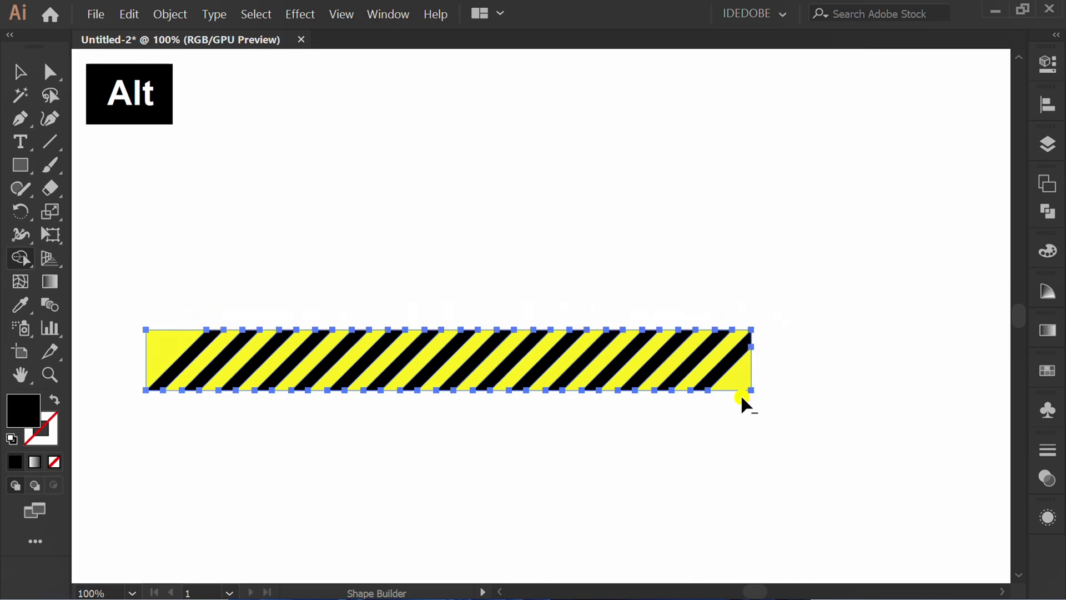
{"action": "left_click", "coordinate": [349, 487]}
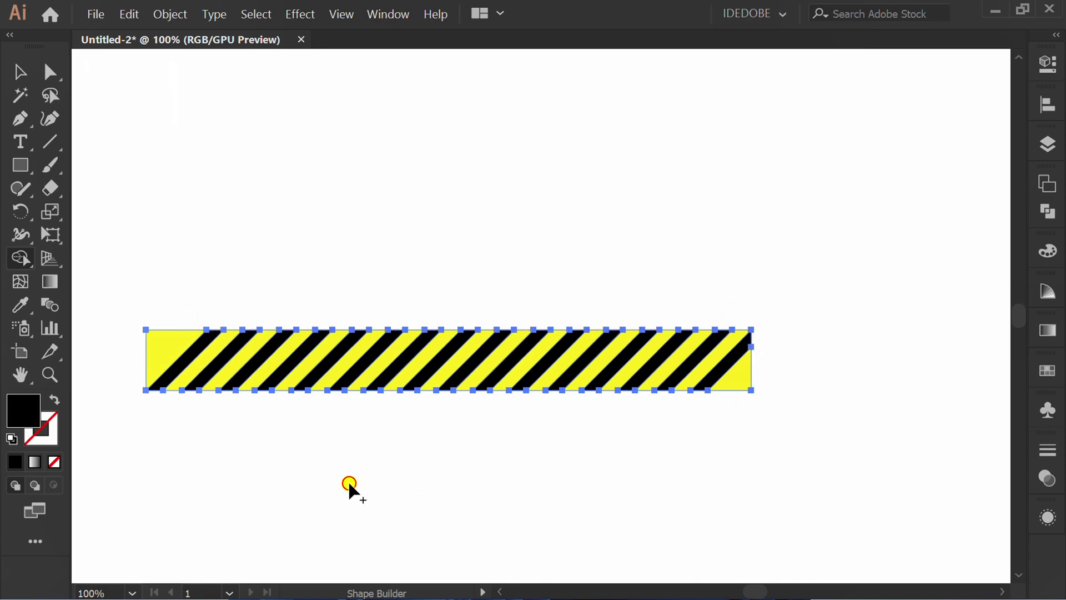
{"action": "key", "text": "v"}
{"action": "left_click", "coordinate": [348, 486]}
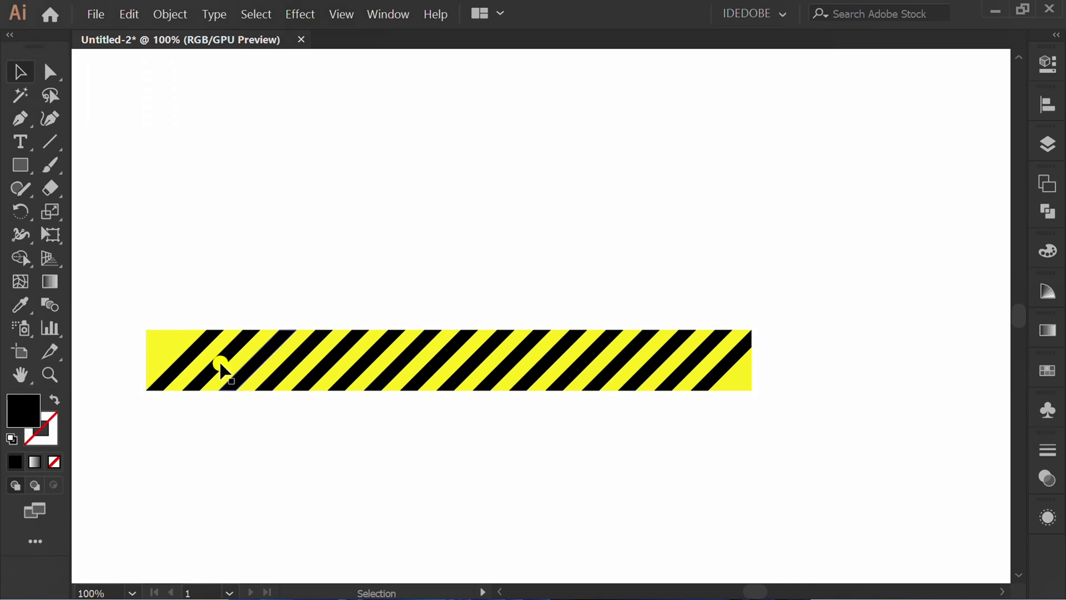
Draw a thin rectangle across the striped bar's middle and sample the bar's yellow onto it
{"action": "left_click", "coordinate": [20, 165]}
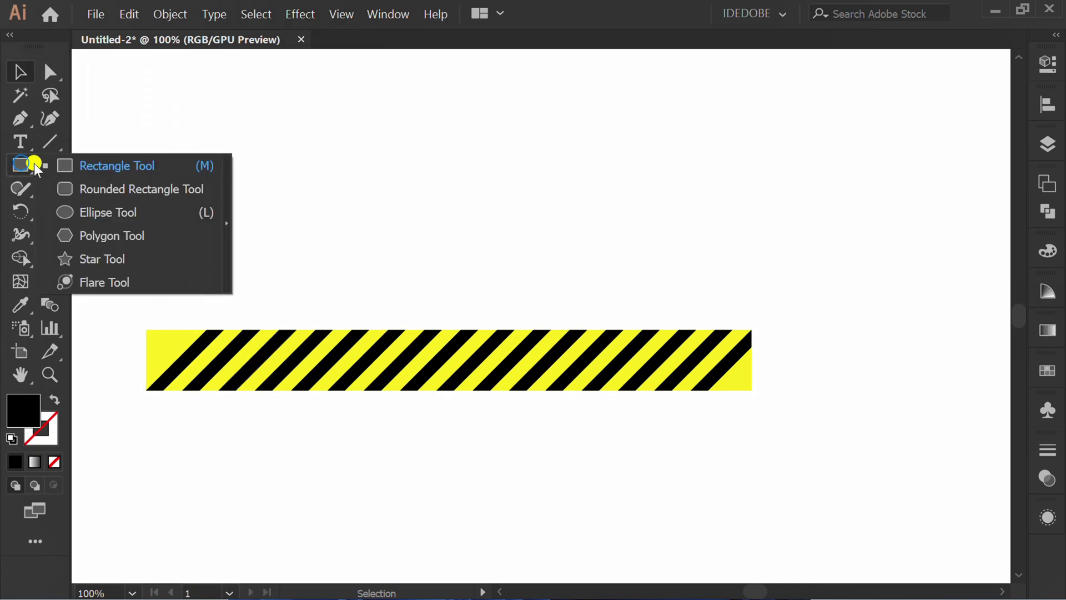
{"action": "left_click", "coordinate": [91, 165]}
{"action": "left_click_drag", "start_coordinate": [149, 346], "coordinate": [751, 364]}
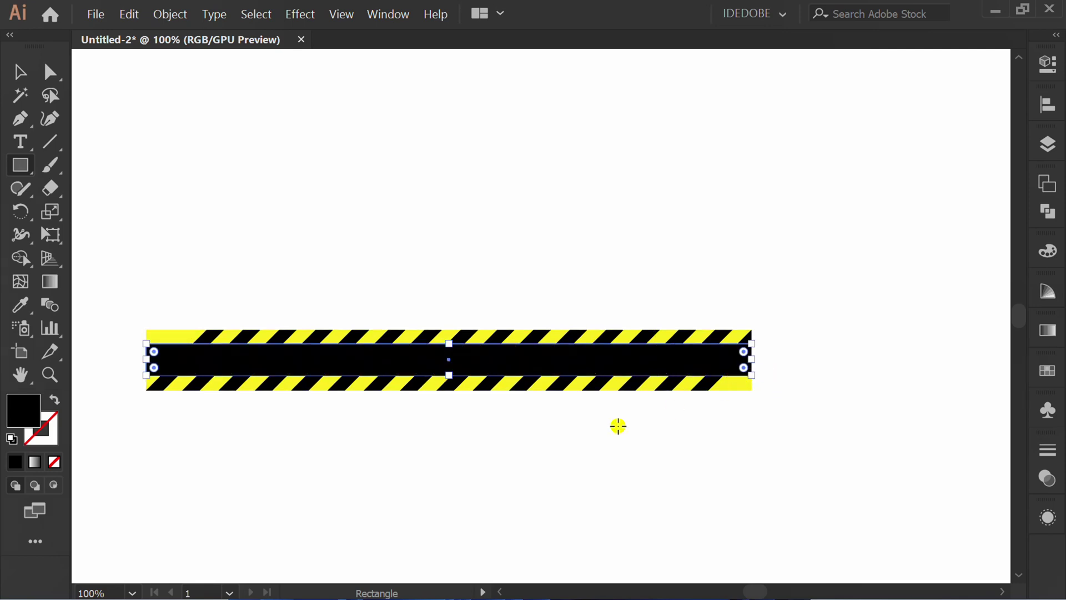
{"action": "scroll", "coordinate": [353, 435], "scroll_direction": "down", "scroll_amount": 1}
{"action": "scroll", "coordinate": [320, 402], "scroll_direction": "up", "scroll_amount": 3}
{"action": "key", "text": "i"}
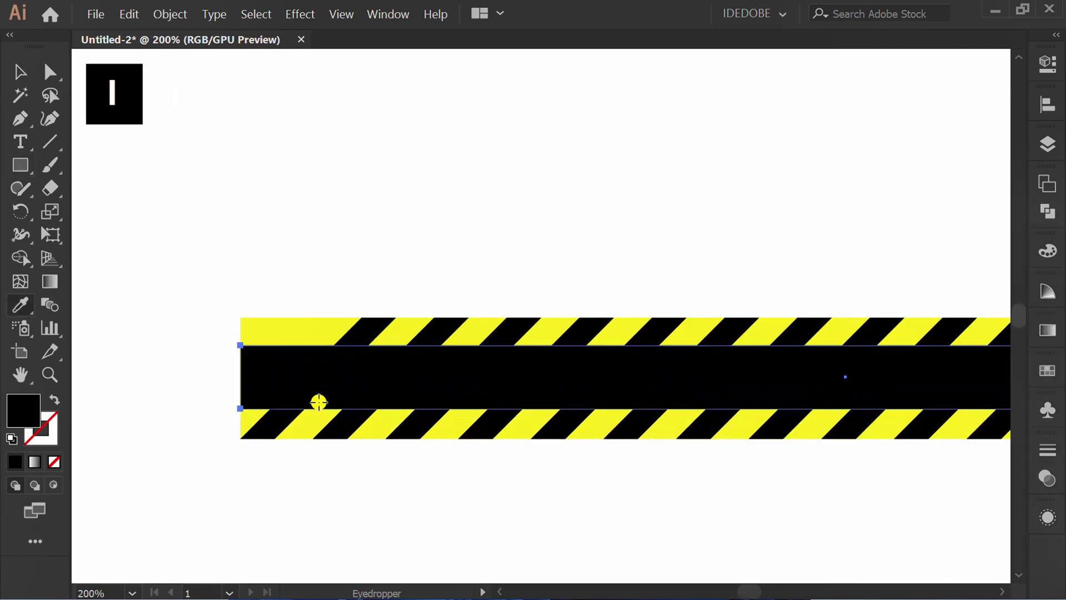
{"action": "left_click", "coordinate": [290, 331]}
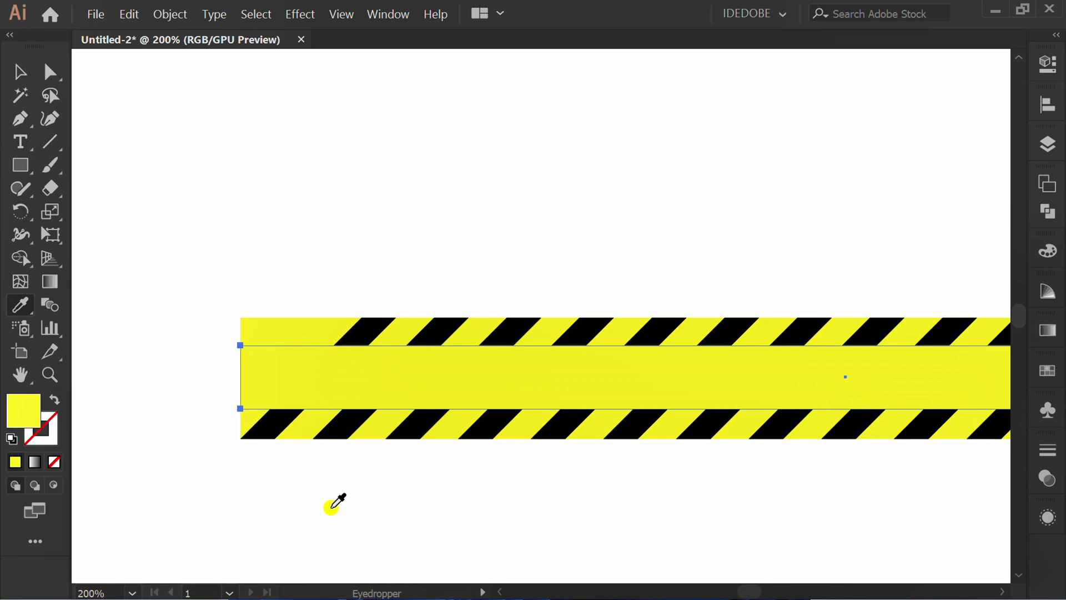
{"action": "key", "text": "v"}
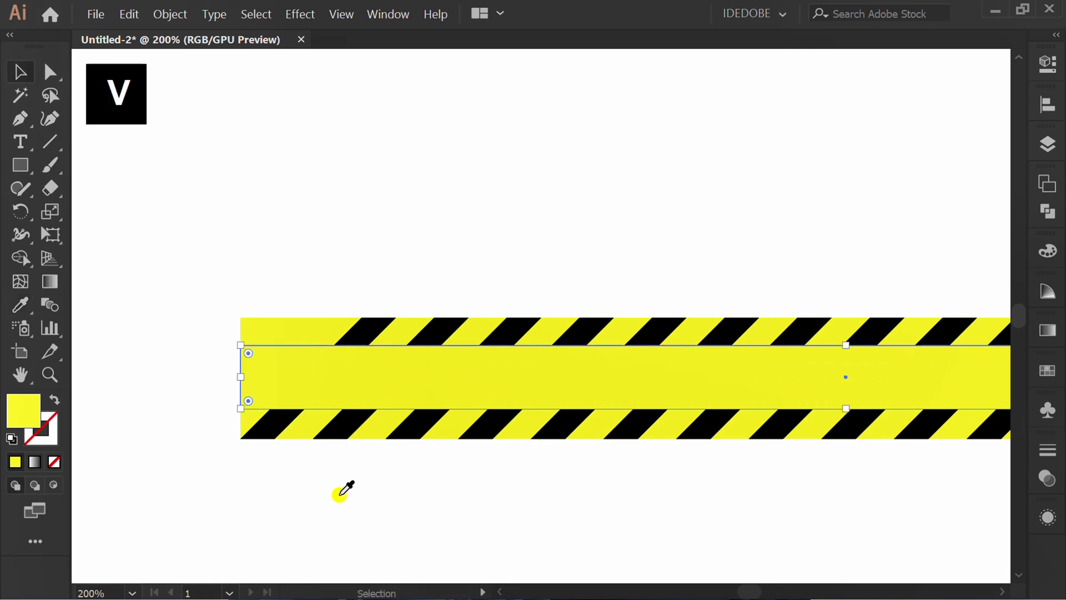
{"action": "left_click", "coordinate": [337, 492]}
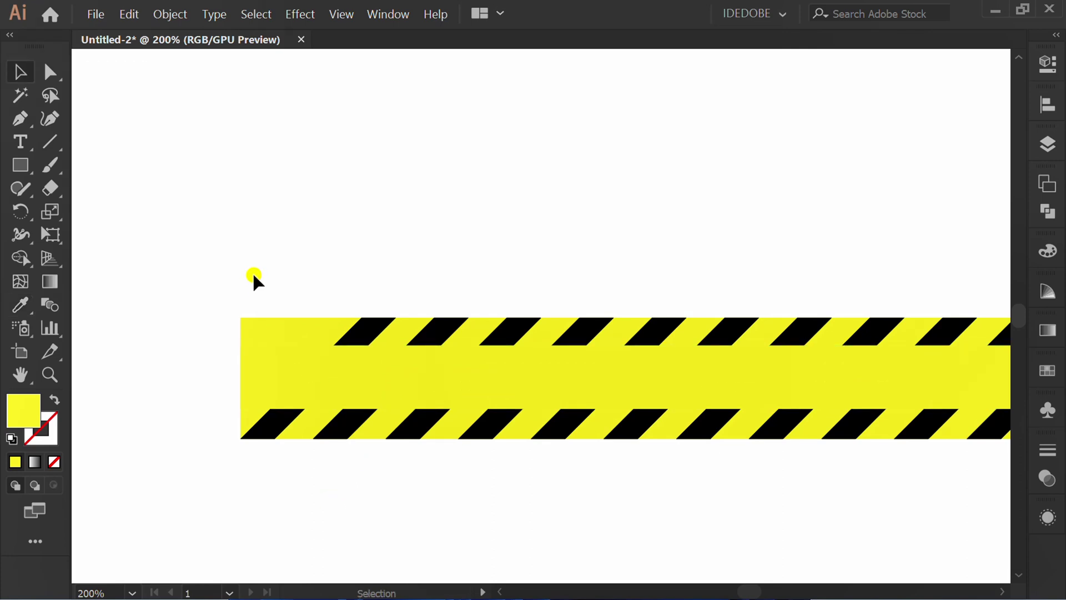
Vertically centre the yellow band on the striped banner as key object
{"action": "left_click_drag", "start_coordinate": [233, 335], "coordinate": [210, 381]}
{"action": "left_click", "coordinate": [278, 337]}
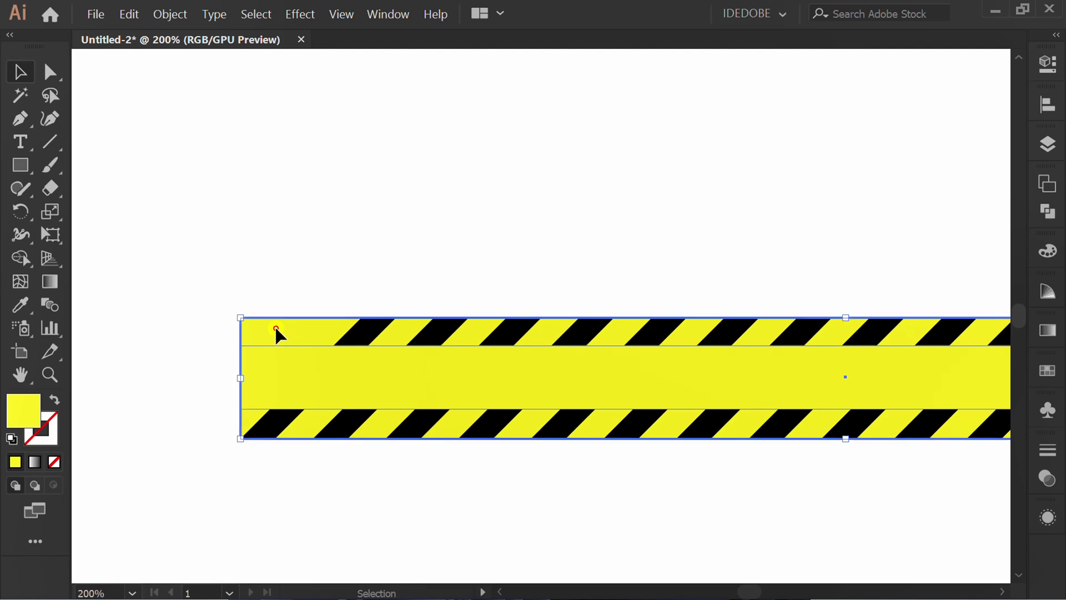
{"action": "left_click", "coordinate": [1049, 106]}
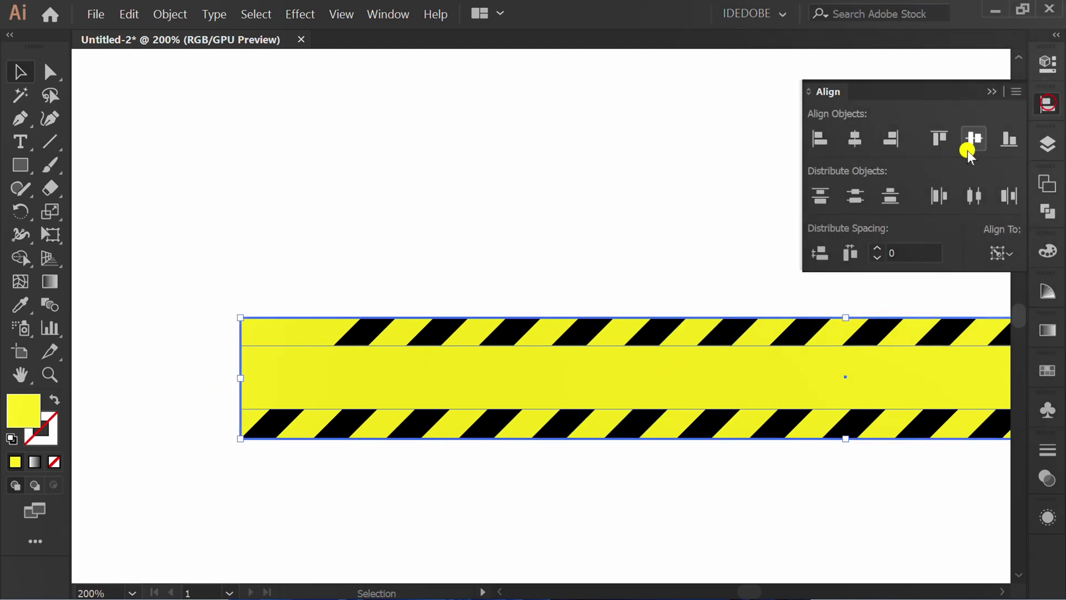
{"action": "left_click", "coordinate": [854, 139]}
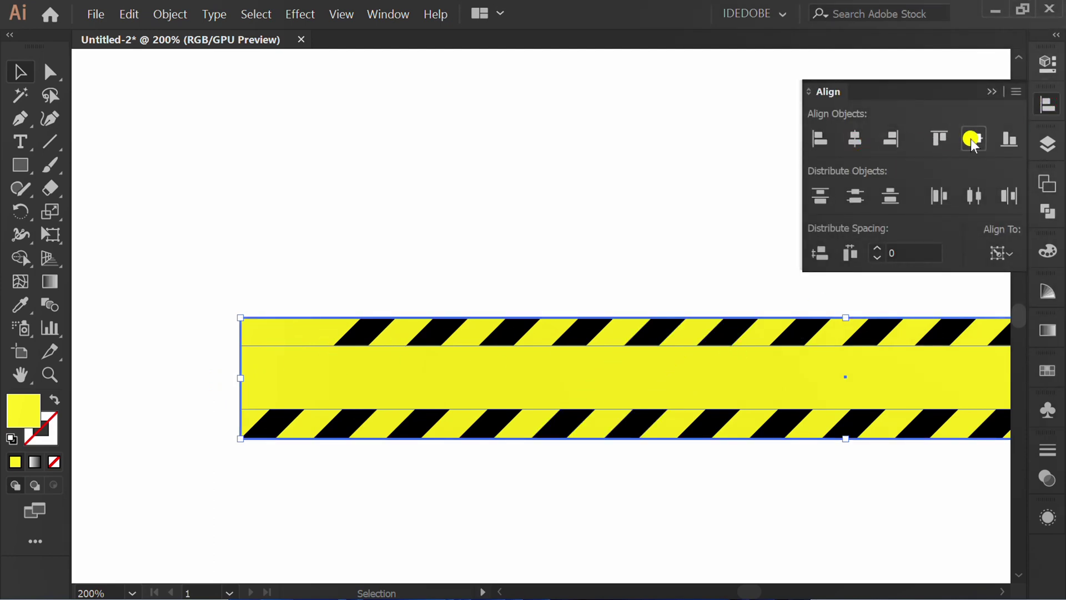
{"action": "left_click", "coordinate": [974, 139]}
{"action": "left_click", "coordinate": [992, 90]}
{"action": "left_click", "coordinate": [512, 198]}
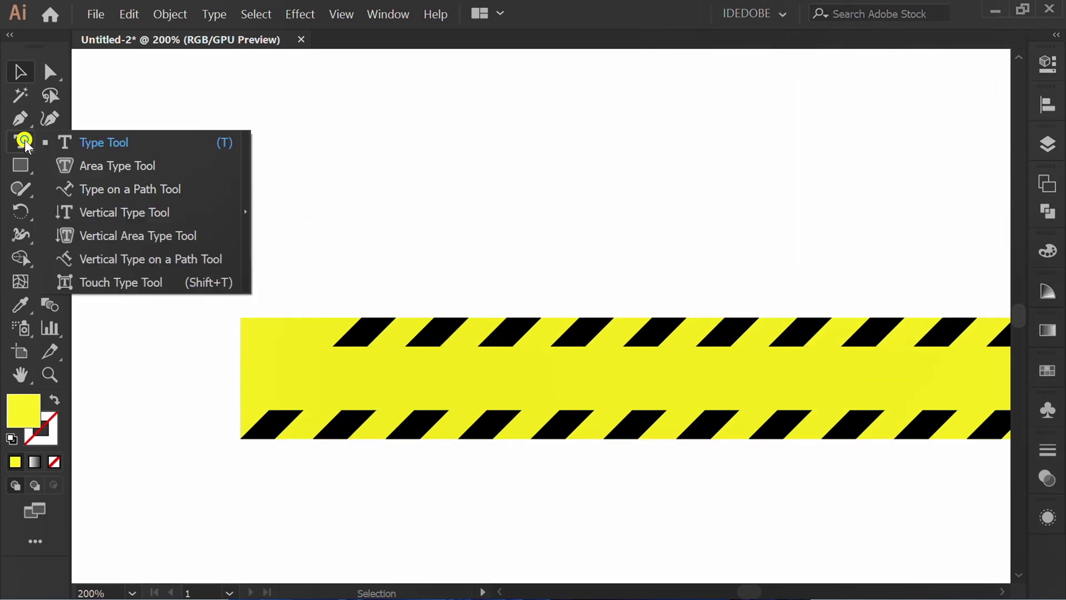
Type 'DO NOT CROSS' in capitals above the tape
{"action": "left_click_drag", "start_coordinate": [24, 140], "coordinate": [133, 137]}
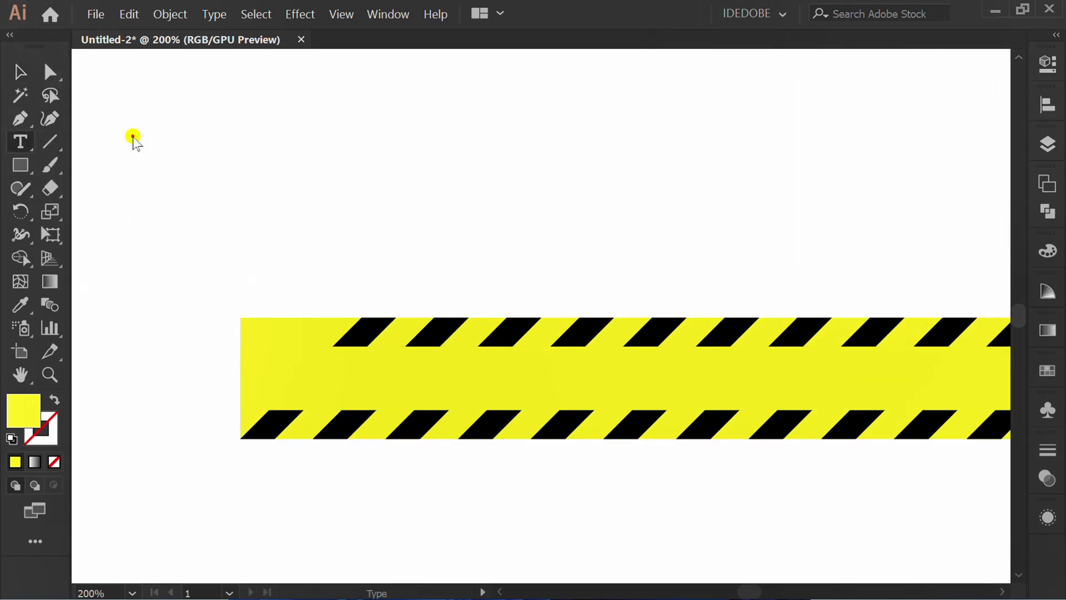
{"action": "left_click", "coordinate": [305, 186]}
{"action": "key", "text": "Caps_Lock"}
{"action": "type", "text": "DO "}
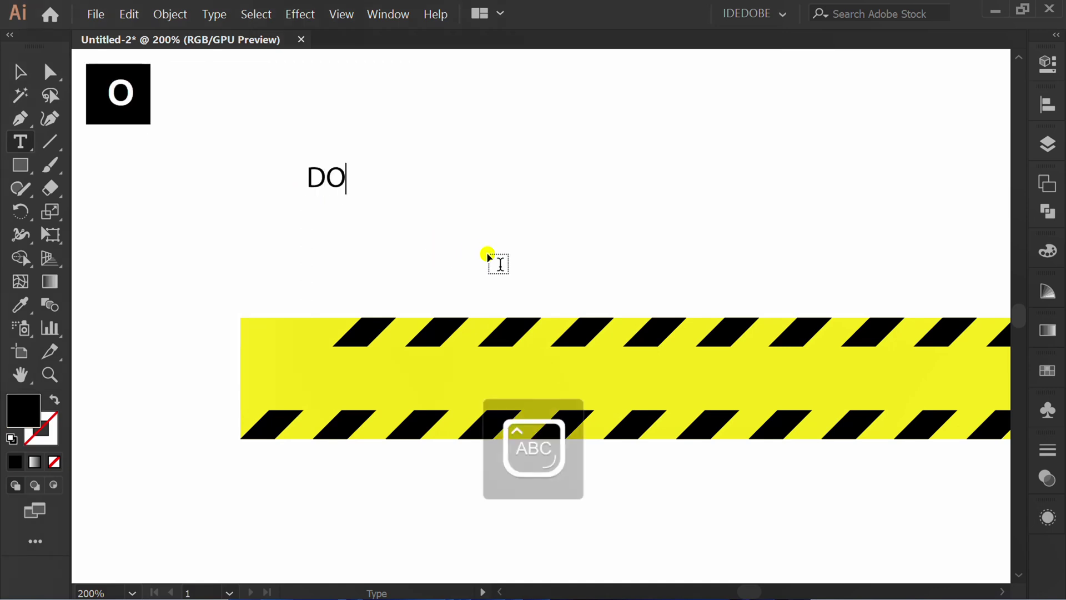
{"action": "type", "text": "NOT C"}
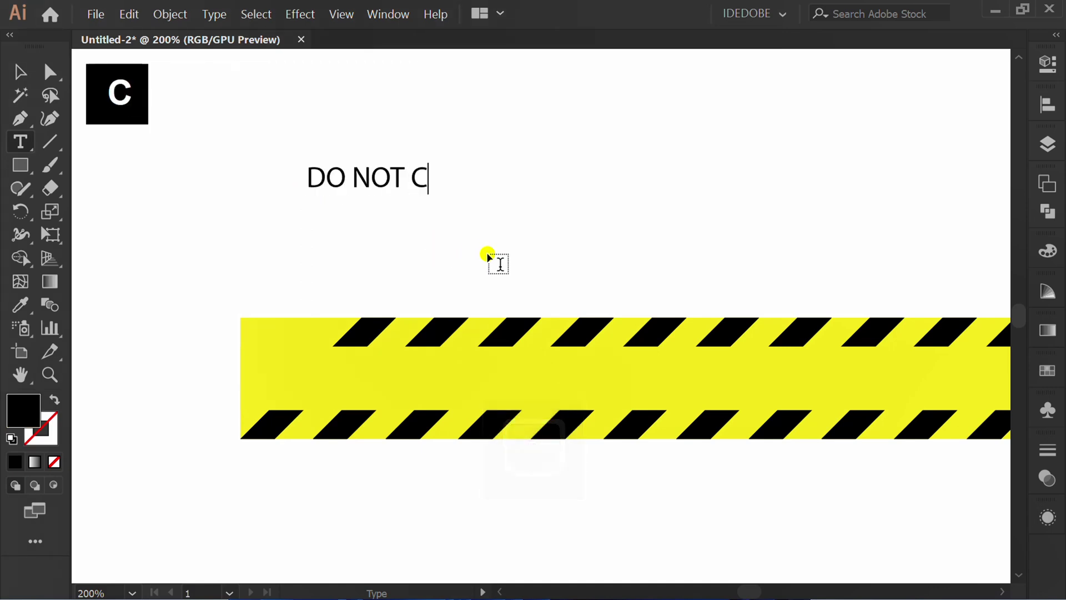
{"action": "type", "text": "ROSS"}
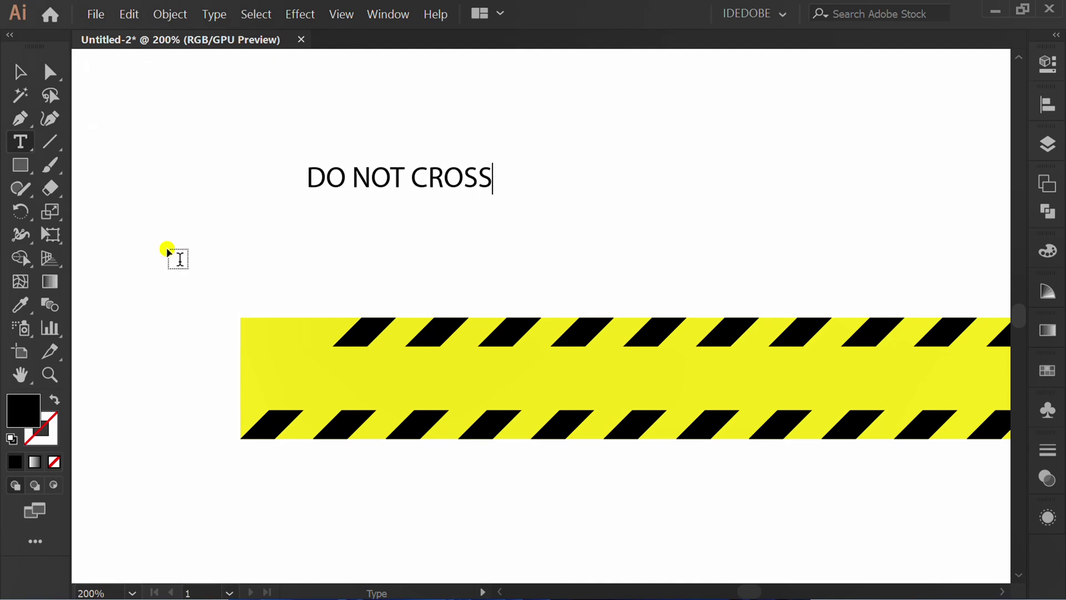
{"action": "left_click", "coordinate": [22, 71]}
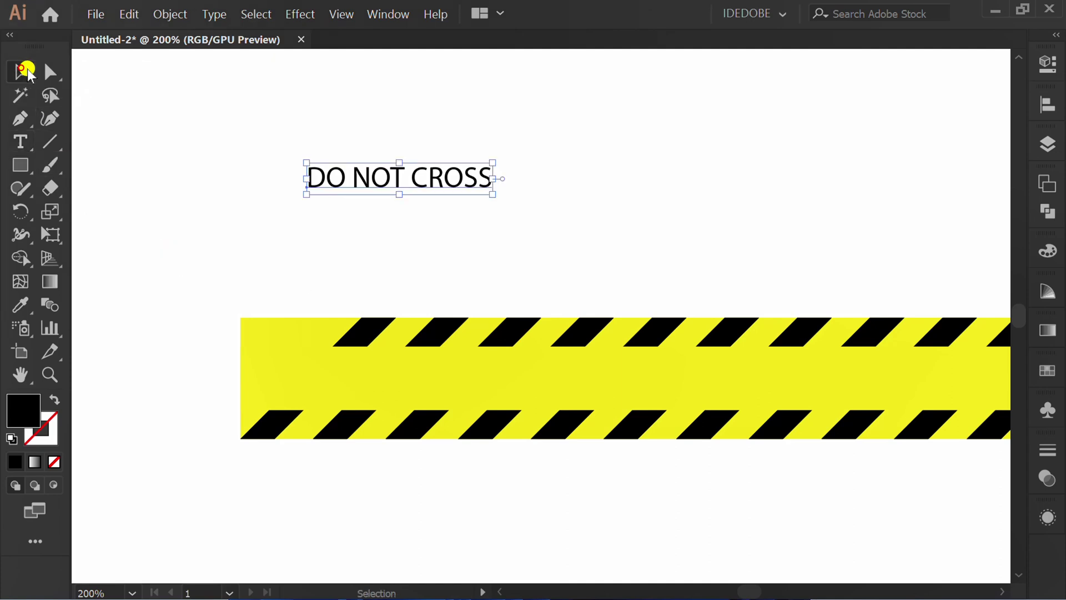
Set the text to Bold, 20 pt, and move it onto the tape's middle
{"action": "left_click", "coordinate": [1048, 62]}
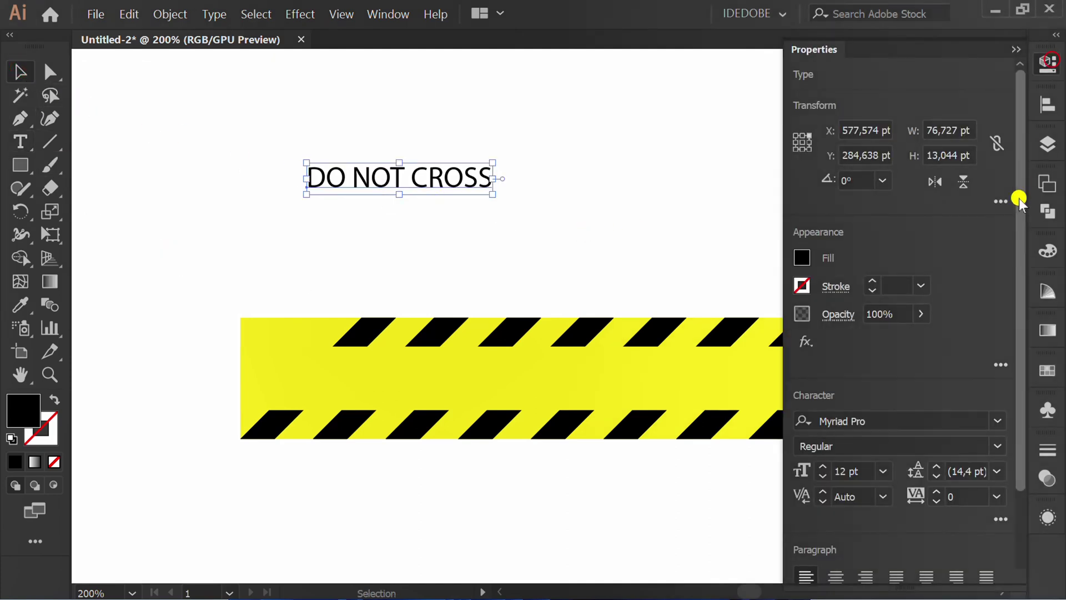
{"action": "left_click", "coordinate": [993, 447]}
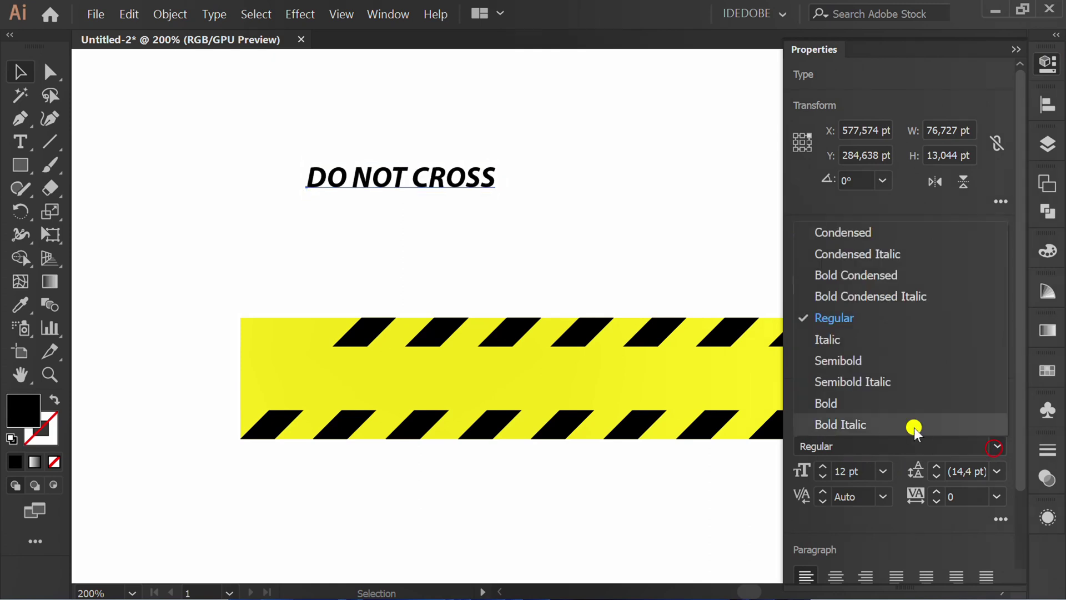
{"action": "left_click", "coordinate": [863, 402]}
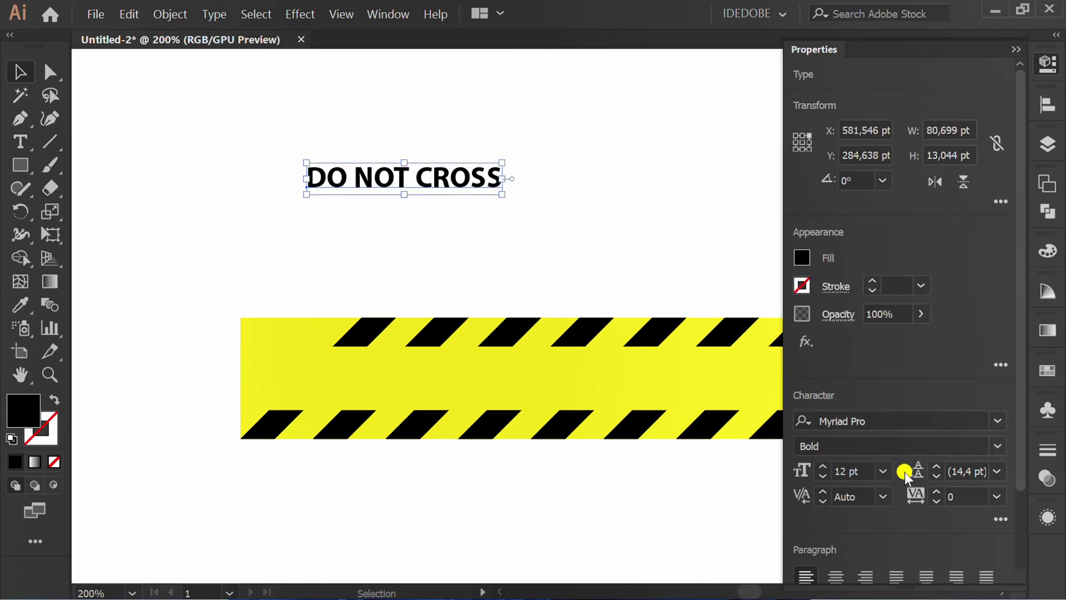
{"action": "scroll", "coordinate": [859, 471], "scroll_direction": "up", "scroll_amount": 1}
{"action": "scroll", "coordinate": [856, 471], "scroll_direction": "up", "scroll_amount": 1}
{"action": "scroll", "coordinate": [854, 472], "scroll_direction": "up", "scroll_amount": 1}
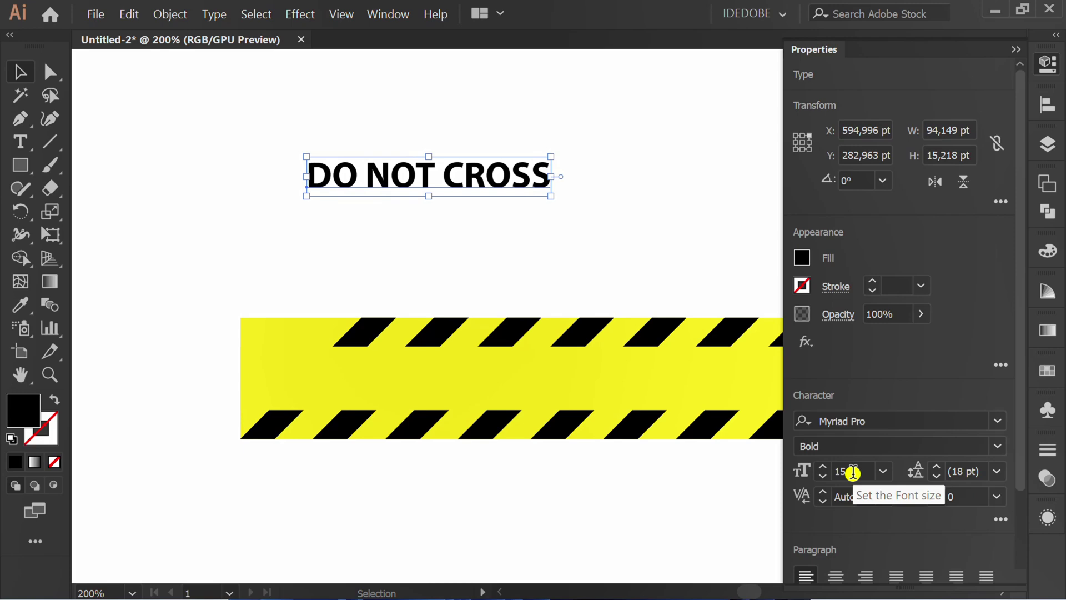
{"action": "scroll", "coordinate": [852, 473], "scroll_direction": "up", "scroll_amount": 2}
{"action": "scroll", "coordinate": [852, 472], "scroll_direction": "up", "scroll_amount": 1}
{"action": "scroll", "coordinate": [855, 472], "scroll_direction": "up", "scroll_amount": 1}
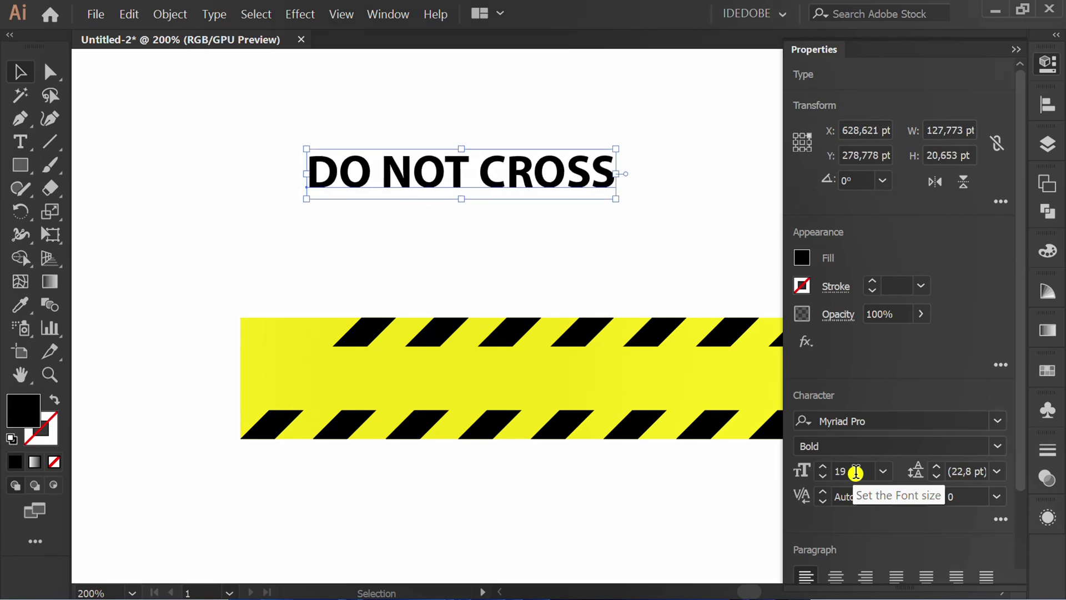
{"action": "scroll", "coordinate": [855, 473], "scroll_direction": "up", "scroll_amount": 1}
{"action": "mouse_move", "coordinate": [405, 175]}
{"action": "left_mouse_down"}
{"action": "mouse_move", "coordinate": [464, 380]}
{"action": "mouse_move", "coordinate": [479, 386]}
{"action": "left_mouse_up"}
Draw two vertical black lines through the tape's left and right parts
{"action": "left_click", "coordinate": [491, 483]}
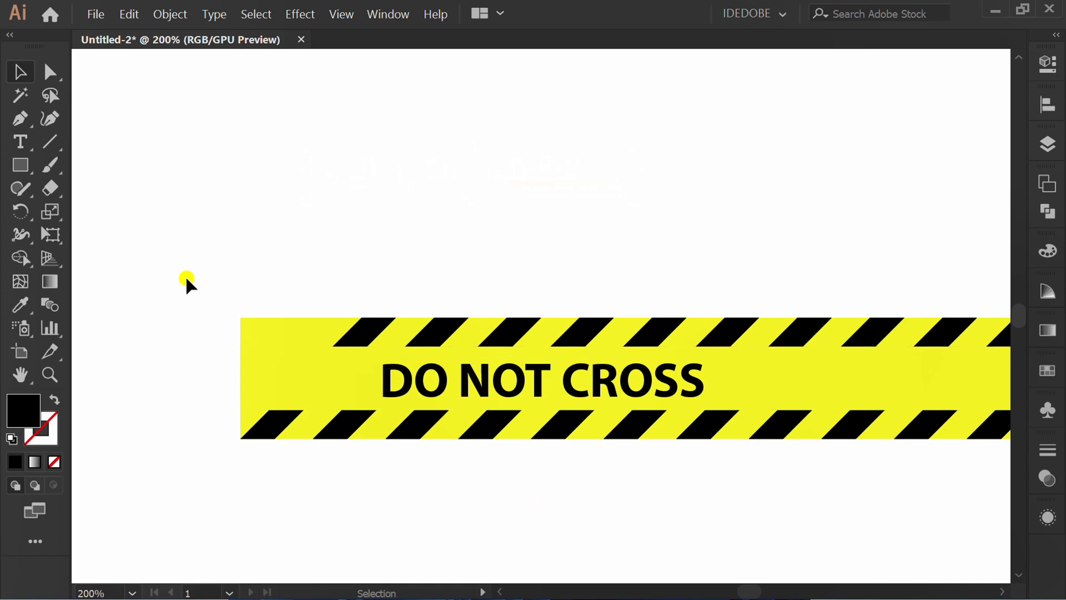
{"action": "left_click", "coordinate": [52, 140]}
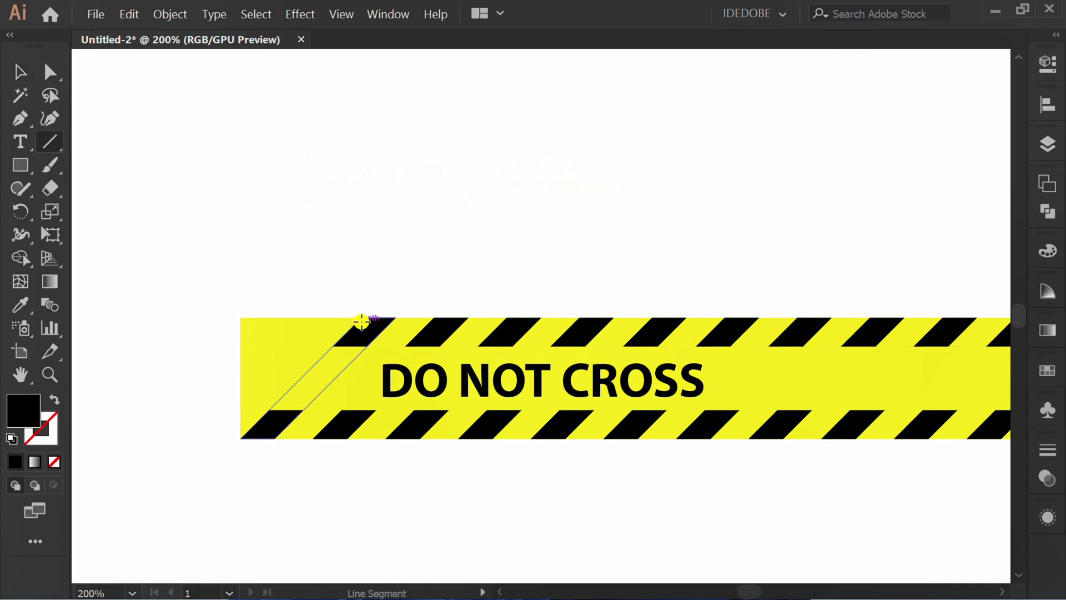
{"action": "left_click_drag", "start_coordinate": [362, 319], "coordinate": [355, 535]}
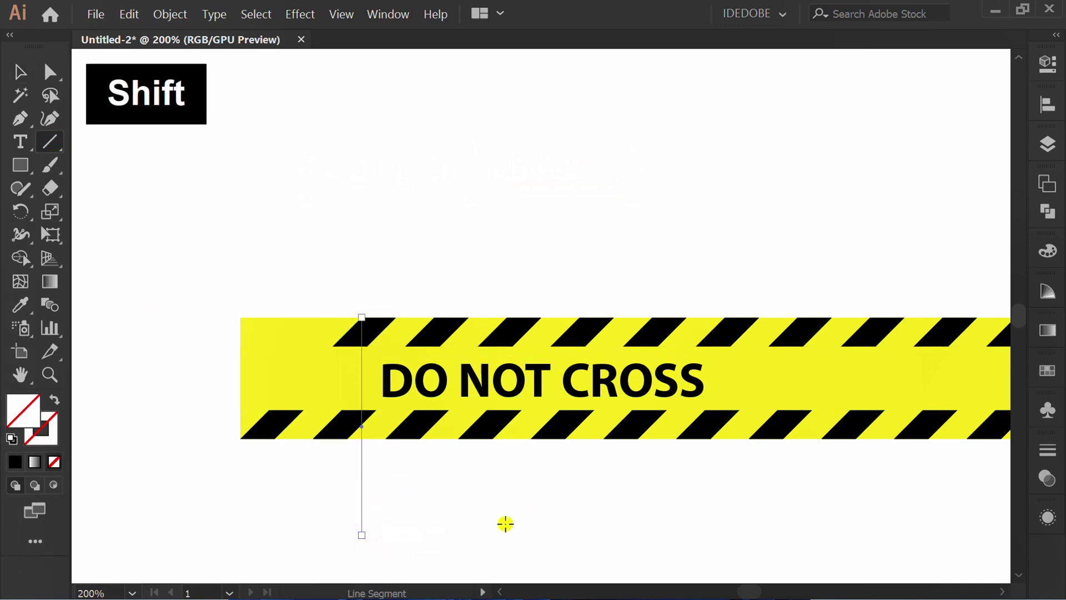
{"action": "key", "text": "d"}
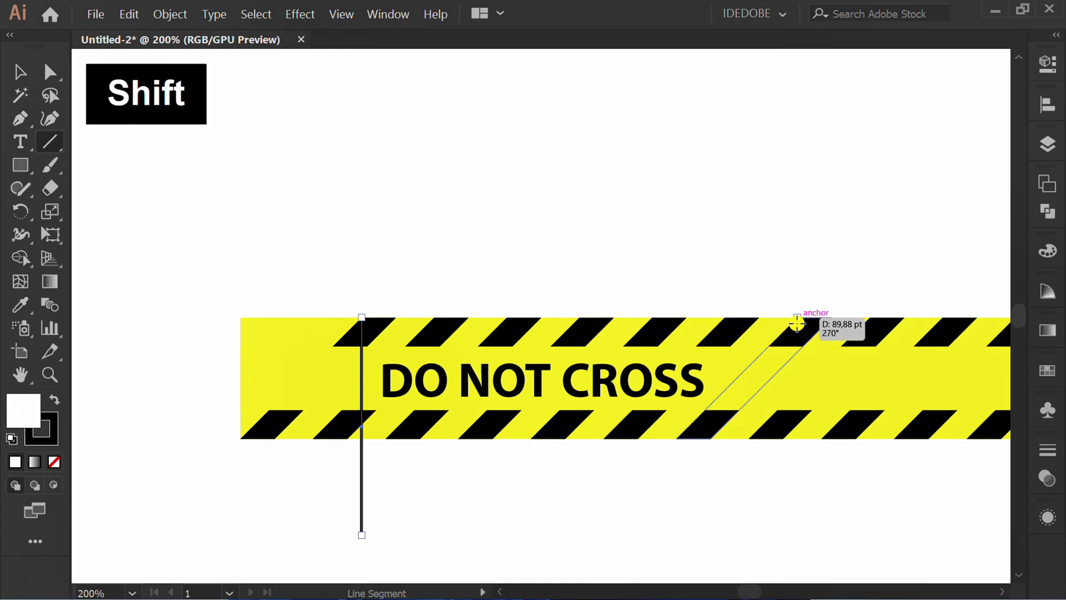
{"action": "left_click_drag", "start_coordinate": [798, 322], "coordinate": [797, 549]}
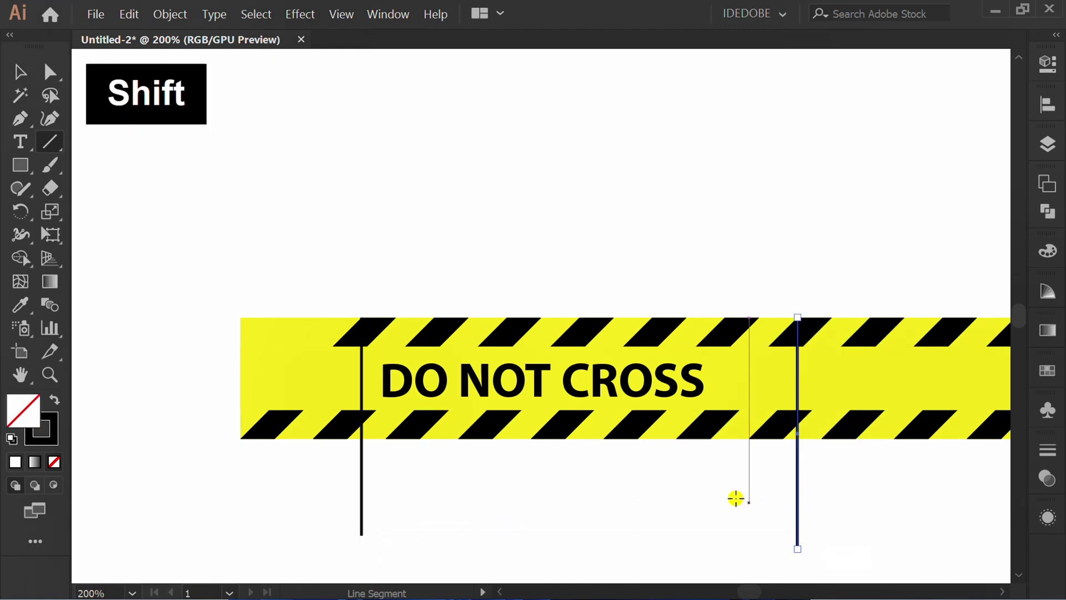
{"action": "key", "text": "v"}
{"action": "left_click", "coordinate": [569, 501]}
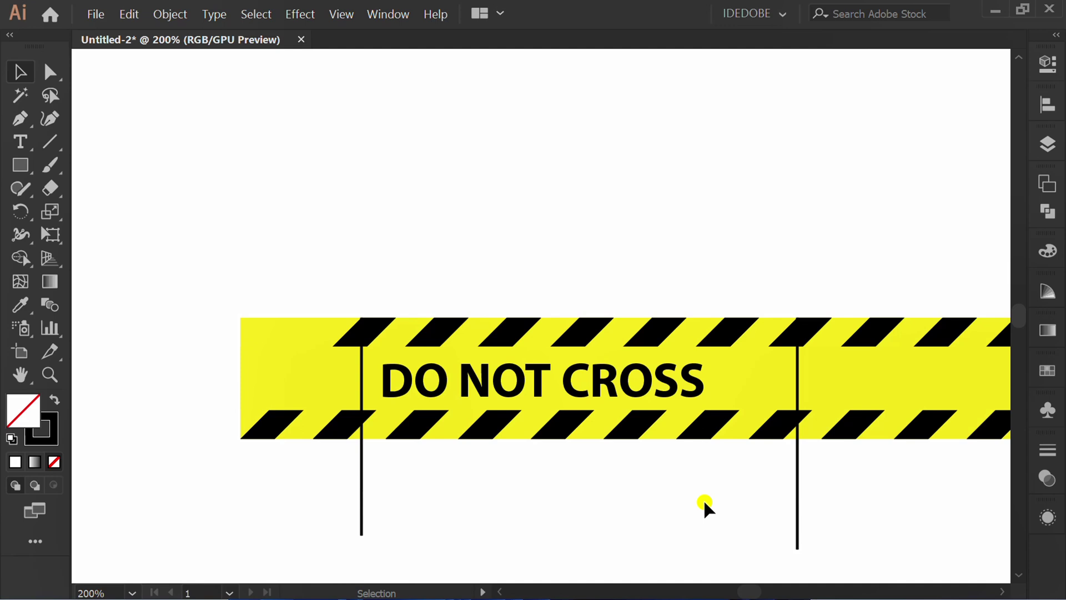
Enlarge DO NOT CROSS to 24 pt and nudge it to centre between the lines
{"action": "left_click", "coordinate": [487, 385]}
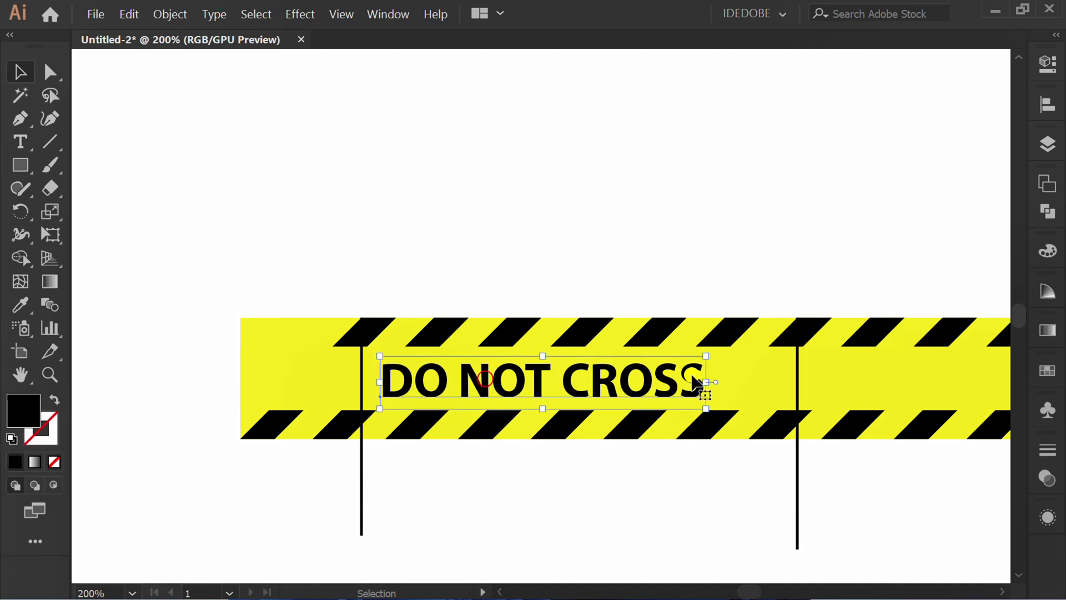
{"action": "left_click", "coordinate": [1048, 63]}
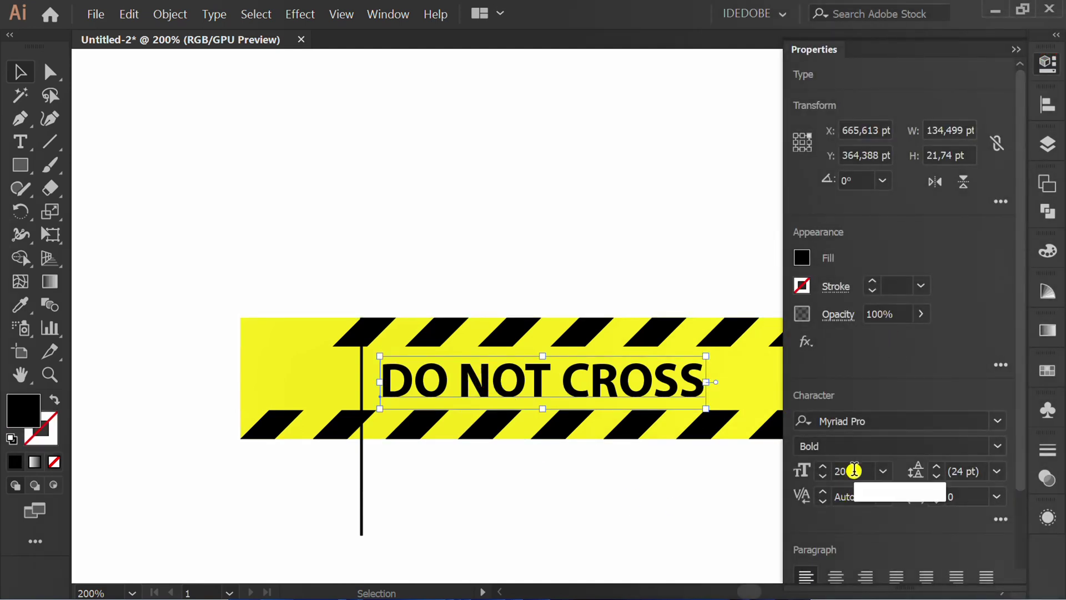
{"action": "scroll", "coordinate": [854, 470], "scroll_direction": "up", "scroll_amount": 2}
{"action": "key", "text": "ctrl+equal"}
{"action": "scroll", "coordinate": [854, 471], "scroll_direction": "up", "scroll_amount": 1}
{"action": "scroll", "coordinate": [854, 471], "scroll_direction": "up", "scroll_amount": 1}
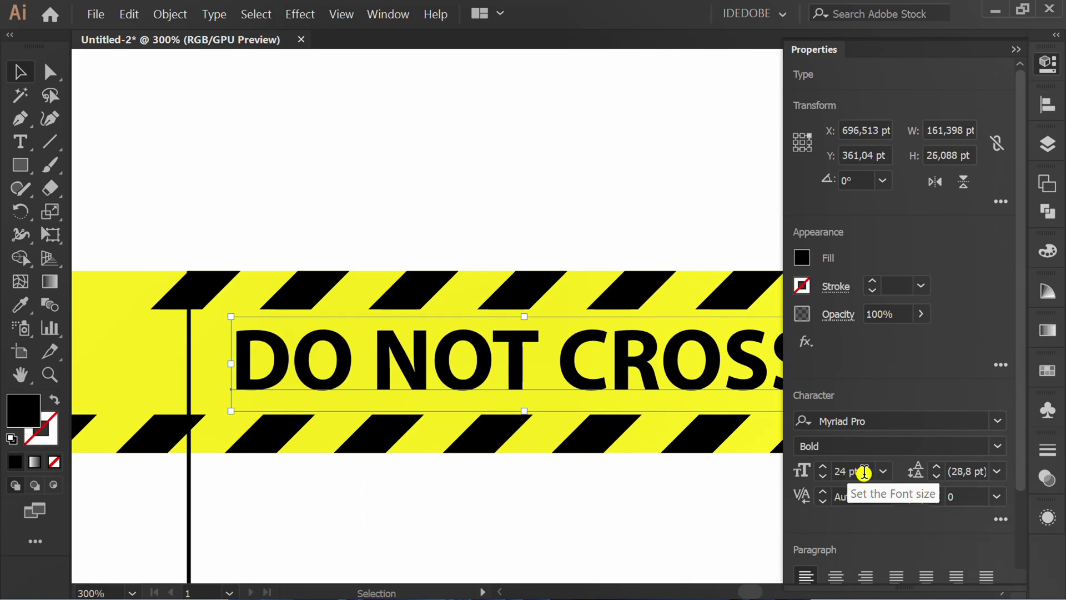
{"action": "left_click", "coordinate": [510, 553]}
{"action": "left_click", "coordinate": [481, 380]}
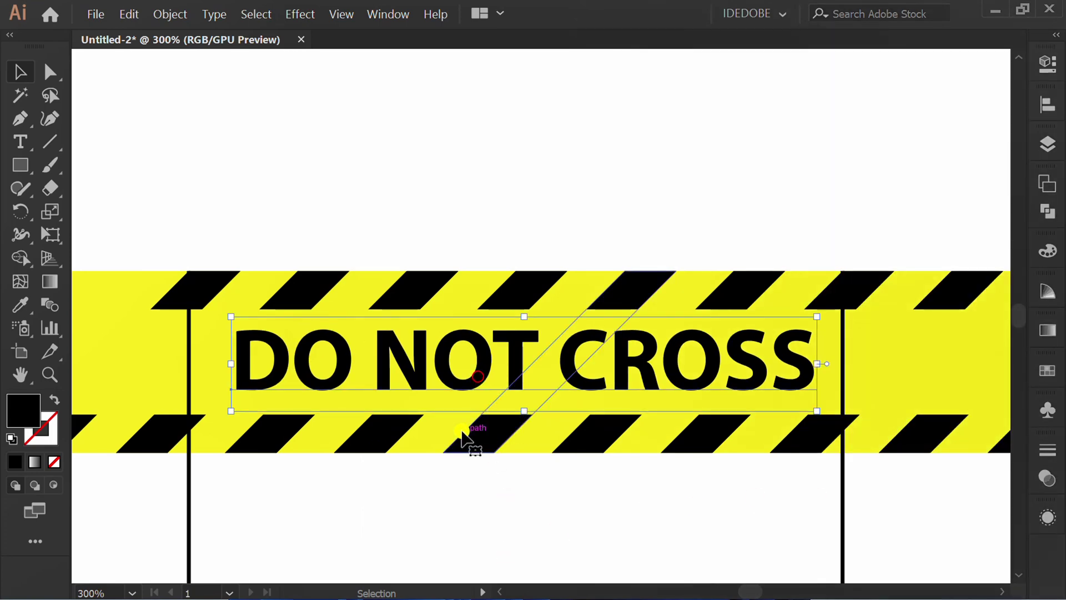
{"action": "key", "text": "Left"}
{"action": "key", "text": "Left"}
{"action": "key", "text": "Left"}
{"action": "key", "text": "Left"}
{"action": "key", "text": "Right"}
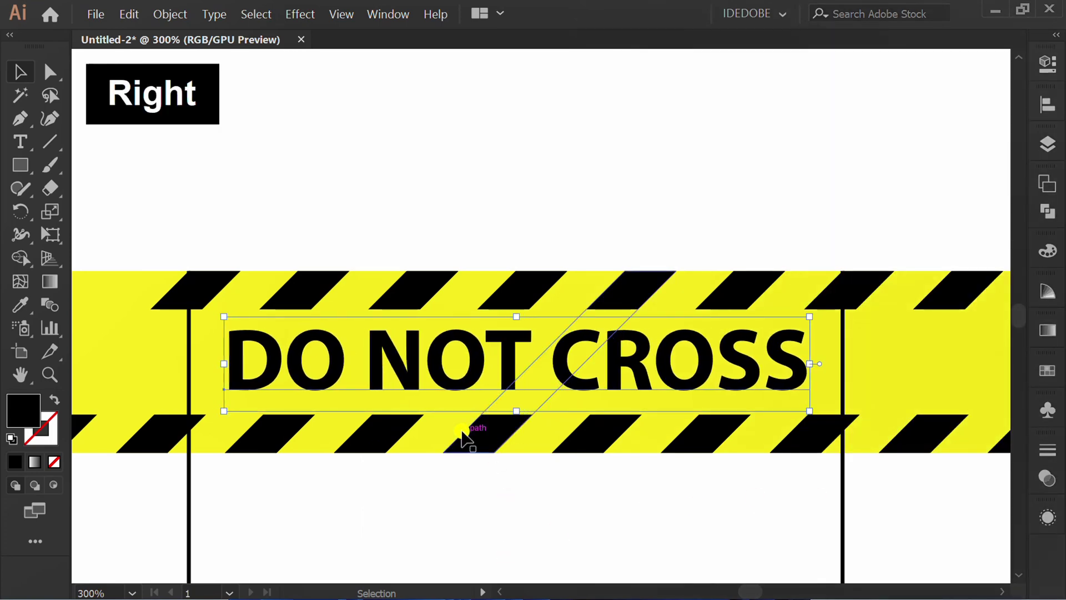
{"action": "left_click", "coordinate": [517, 536]}
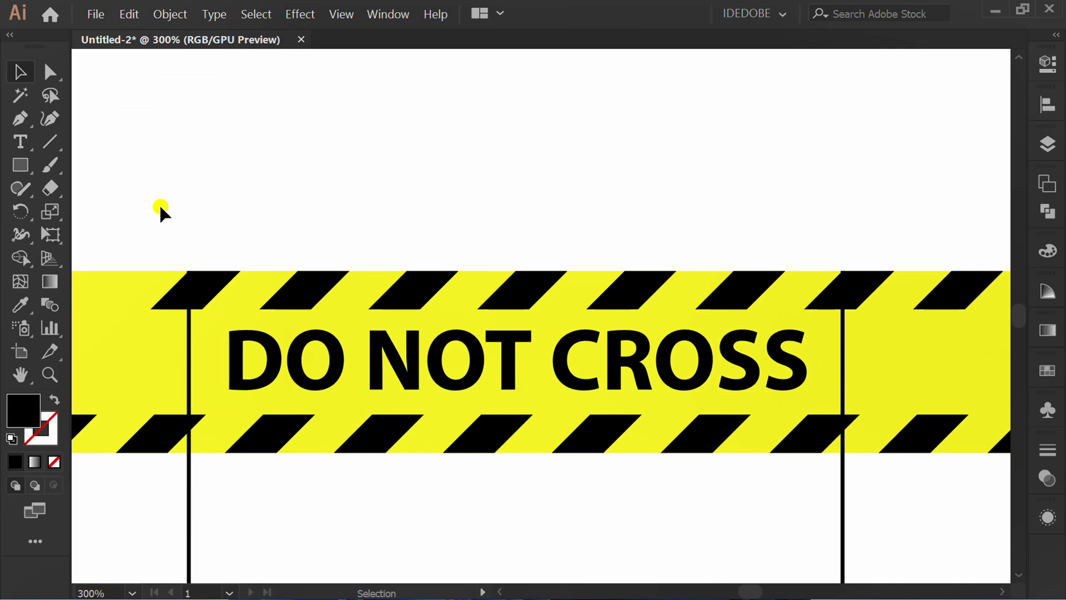
{"action": "left_click", "coordinate": [20, 164]}
Draw a black-stroked, no-fill rectangle around the DO NOT CROSS text
{"action": "left_click", "coordinate": [114, 166]}
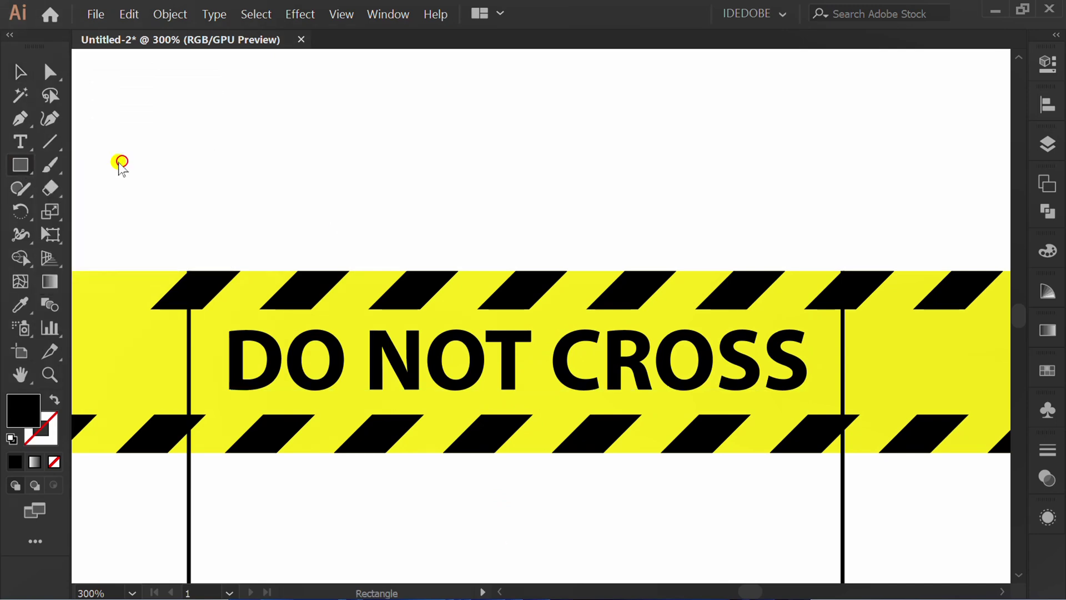
{"action": "mouse_move", "coordinate": [190, 271]}
{"action": "left_mouse_down"}
{"action": "mouse_move", "coordinate": [852, 467]}
{"action": "mouse_move", "coordinate": [843, 452]}
{"action": "left_mouse_up"}
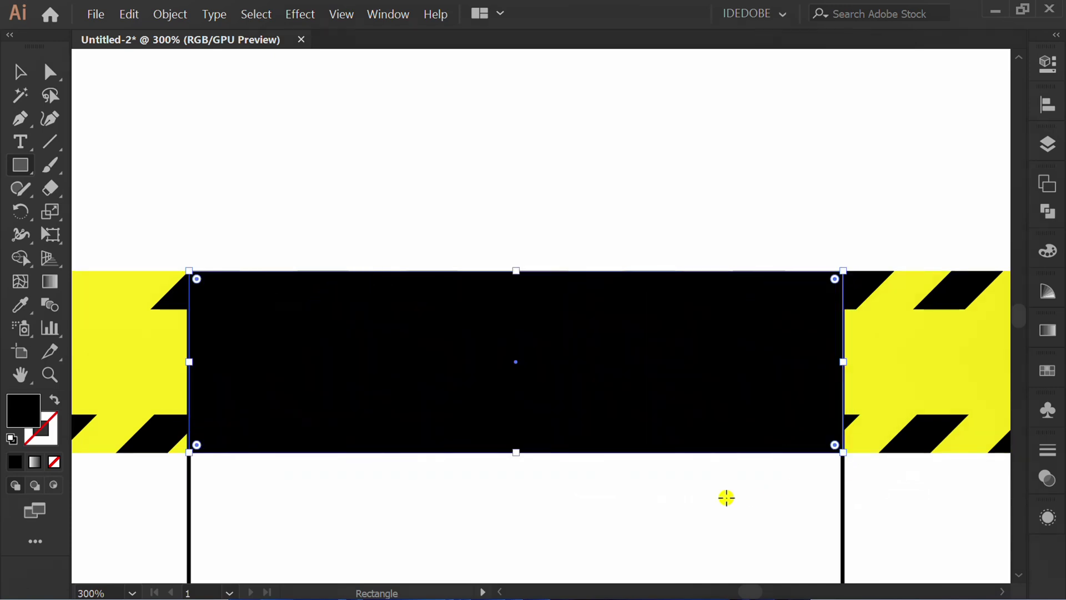
{"action": "key", "text": "d"}
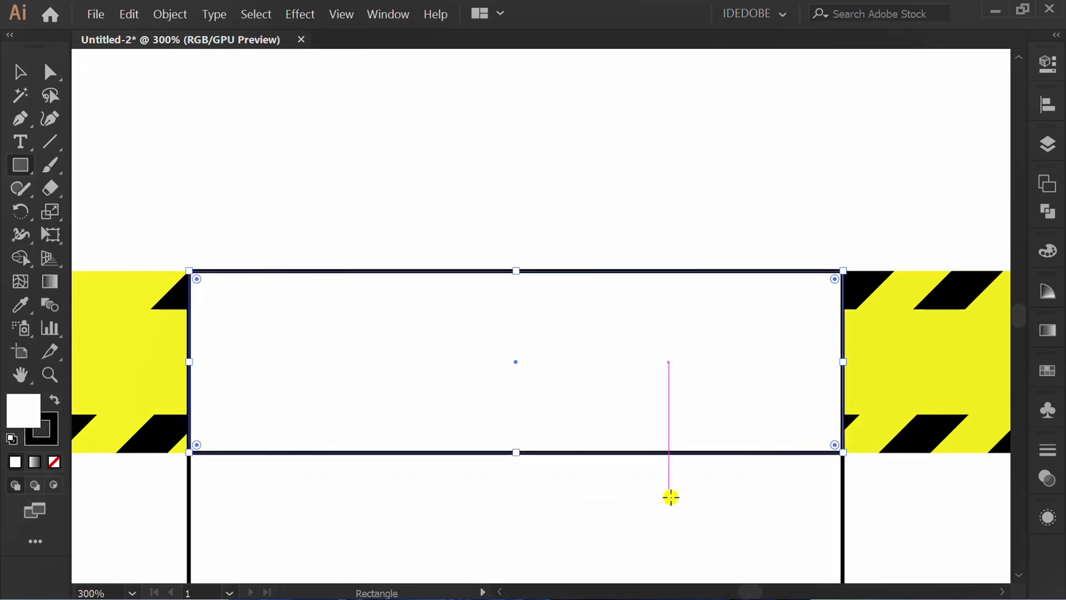
{"action": "key", "text": "slash"}
{"action": "key", "text": "v"}
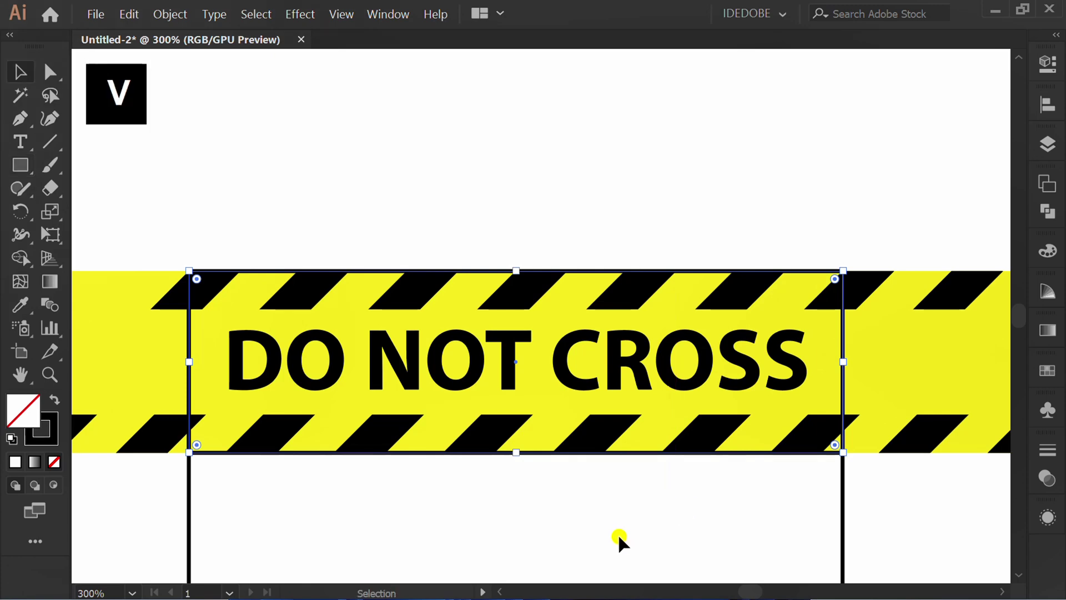
{"action": "left_click", "coordinate": [618, 534]}
Select and delete the two vertical post lines
{"action": "key", "text": "ctrl+minus"}
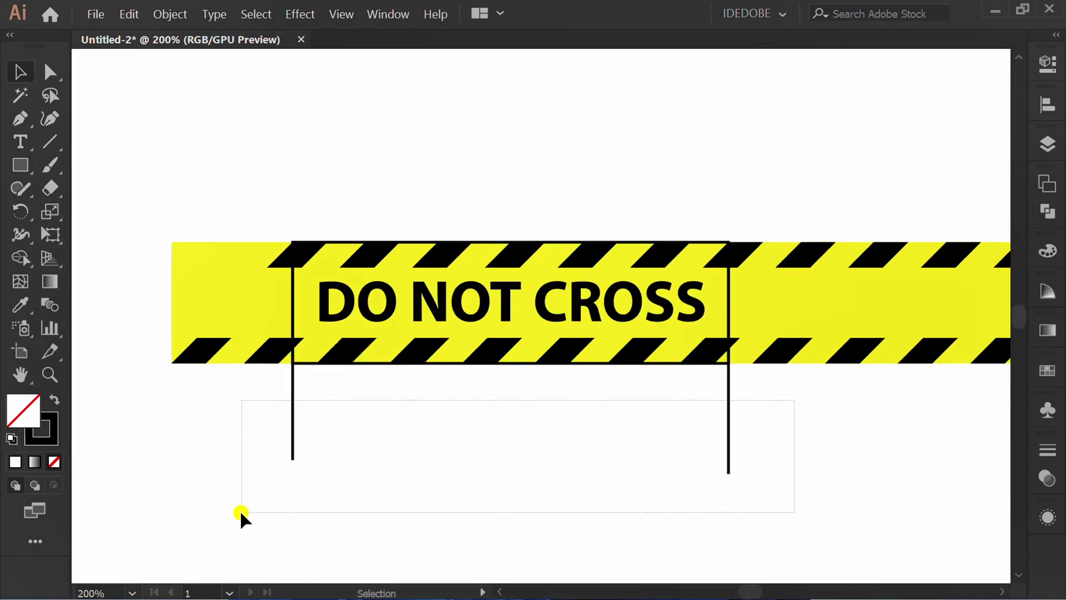
{"action": "left_click_drag", "start_coordinate": [239, 514], "coordinate": [240, 515]}
{"action": "key", "text": "Delete"}
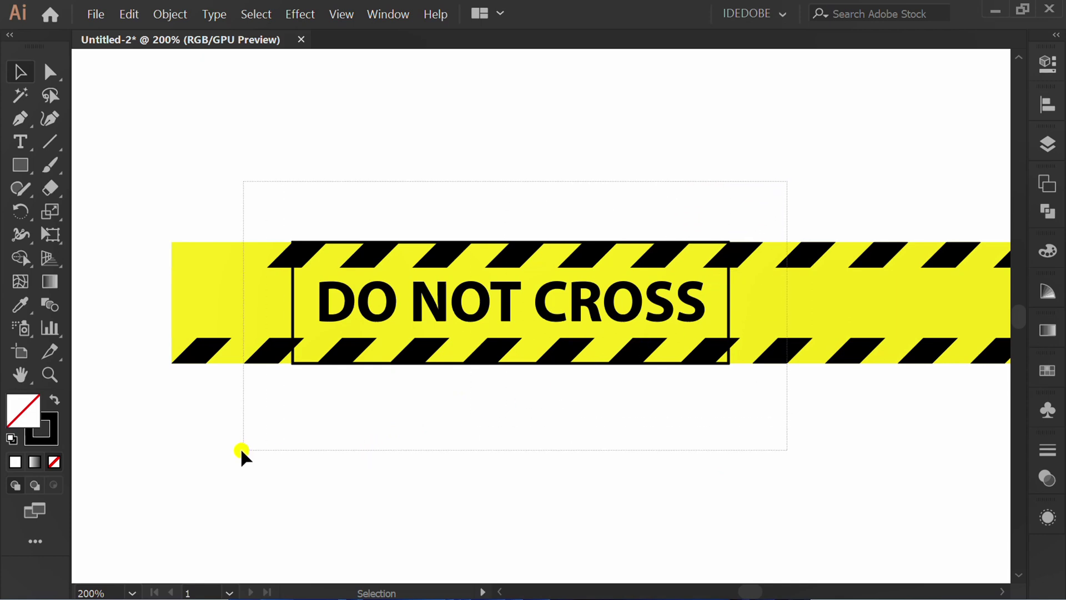
With Shape Builder, delete the tape regions left and right of the frame around DO NOT CROSS
{"action": "left_click_drag", "start_coordinate": [754, 232], "coordinate": [242, 454]}
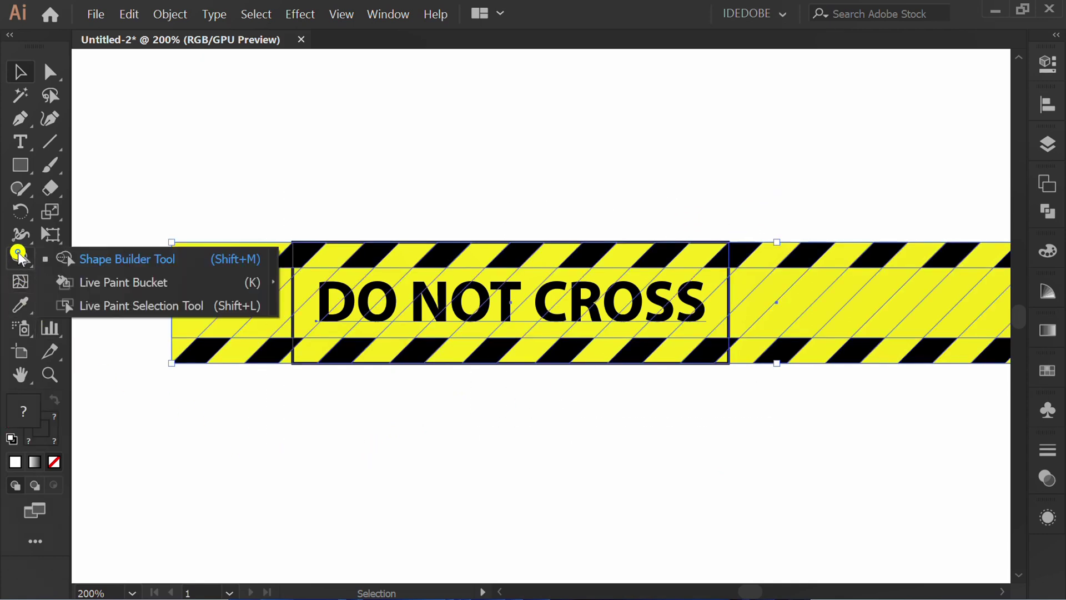
{"action": "left_click_drag", "start_coordinate": [21, 258], "coordinate": [94, 258]}
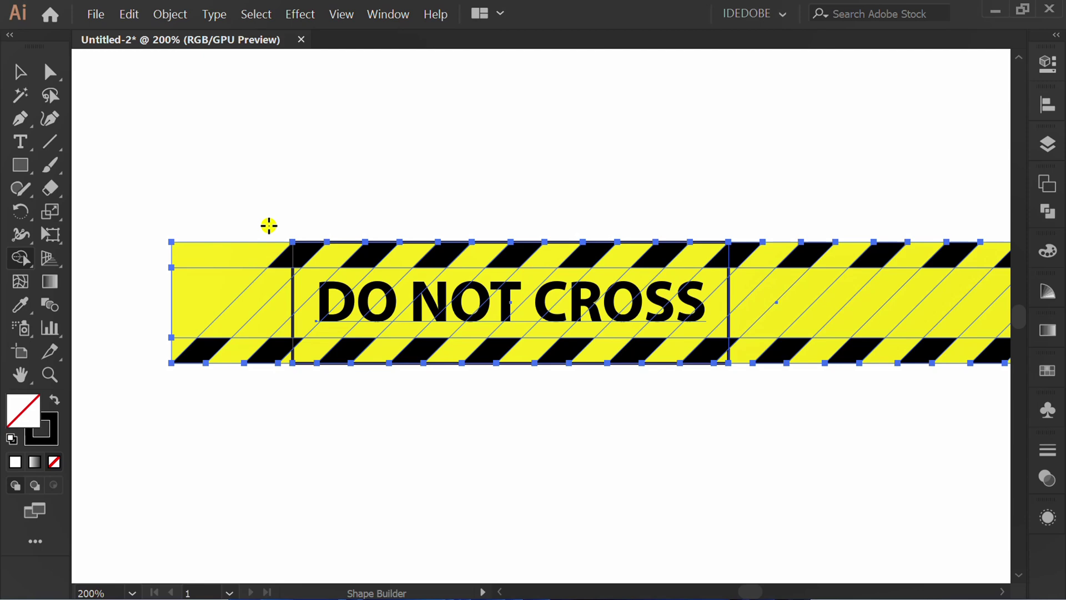
{"action": "mouse_move", "coordinate": [282, 216]}
{"action": "left_mouse_down"}
{"action": "mouse_move", "coordinate": [279, 342]}
{"action": "mouse_move", "coordinate": [258, 371]}
{"action": "left_mouse_up"}
{"action": "left_click_drag", "start_coordinate": [134, 252], "coordinate": [263, 359]}
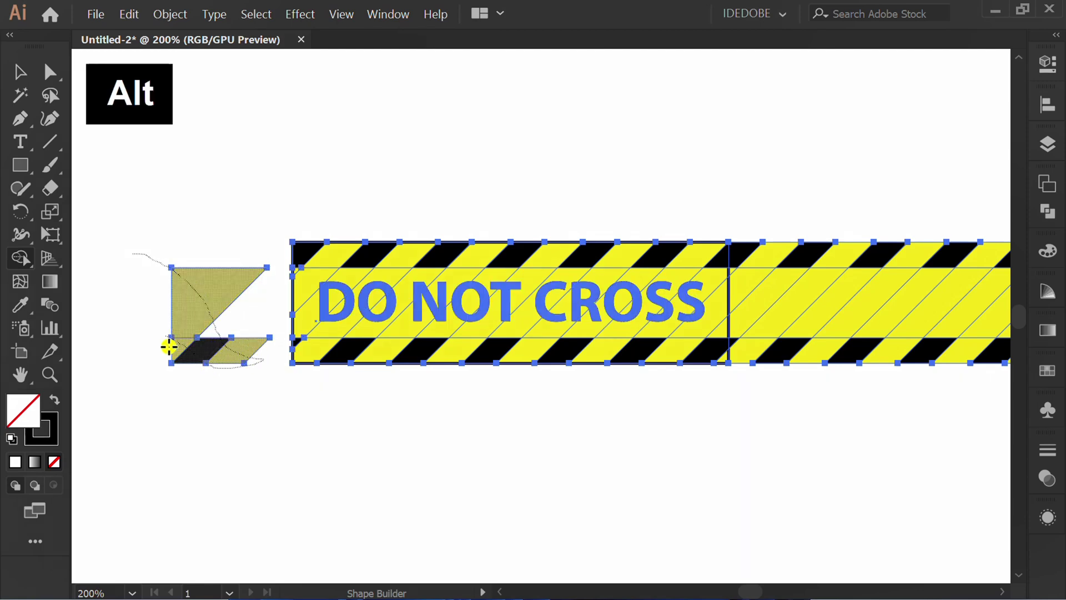
{"action": "left_click_drag", "start_coordinate": [169, 346], "coordinate": [169, 358]}
{"action": "key", "text": "ctrl+plus"}
{"action": "mouse_move", "coordinate": [537, 160]}
{"action": "left_mouse_down"}
{"action": "mouse_move", "coordinate": [534, 382]}
{"action": "mouse_move", "coordinate": [598, 388]}
{"action": "left_mouse_up"}
{"action": "scroll", "coordinate": [598, 388], "scroll_direction": "down", "scroll_amount": 3}
{"action": "left_click_drag", "start_coordinate": [512, 317], "coordinate": [807, 321]}
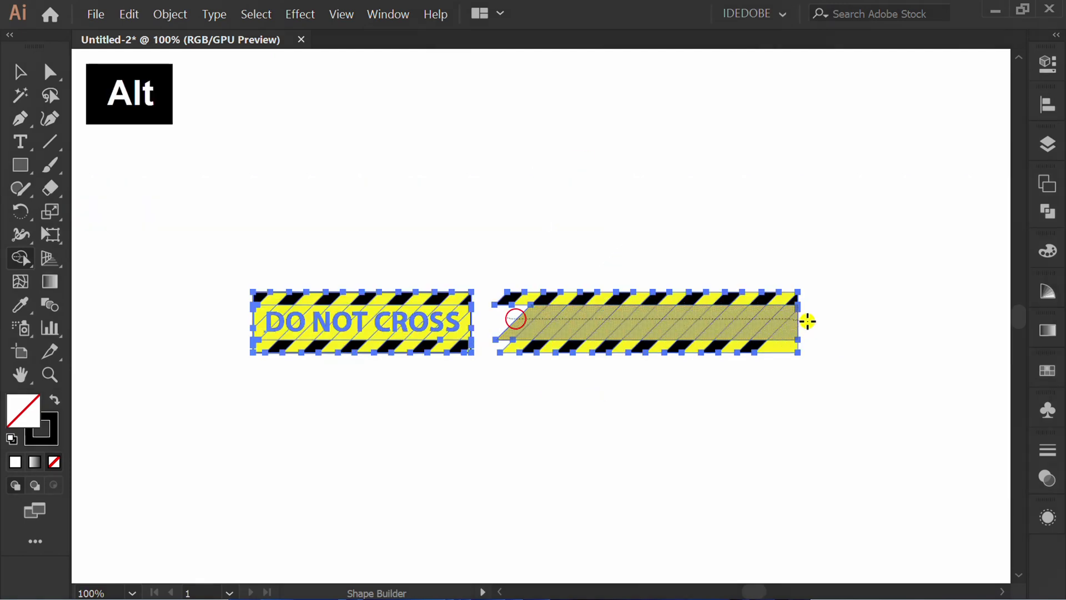
{"action": "mouse_move", "coordinate": [493, 297]}
{"action": "left_mouse_down"}
{"action": "mouse_move", "coordinate": [796, 299]}
{"action": "mouse_move", "coordinate": [592, 349]}
{"action": "mouse_move", "coordinate": [778, 347]}
{"action": "left_mouse_up"}
{"action": "scroll", "coordinate": [281, 345], "scroll_direction": "up", "scroll_amount": 1}
{"action": "scroll", "coordinate": [281, 345], "scroll_direction": "up", "scroll_amount": 2}
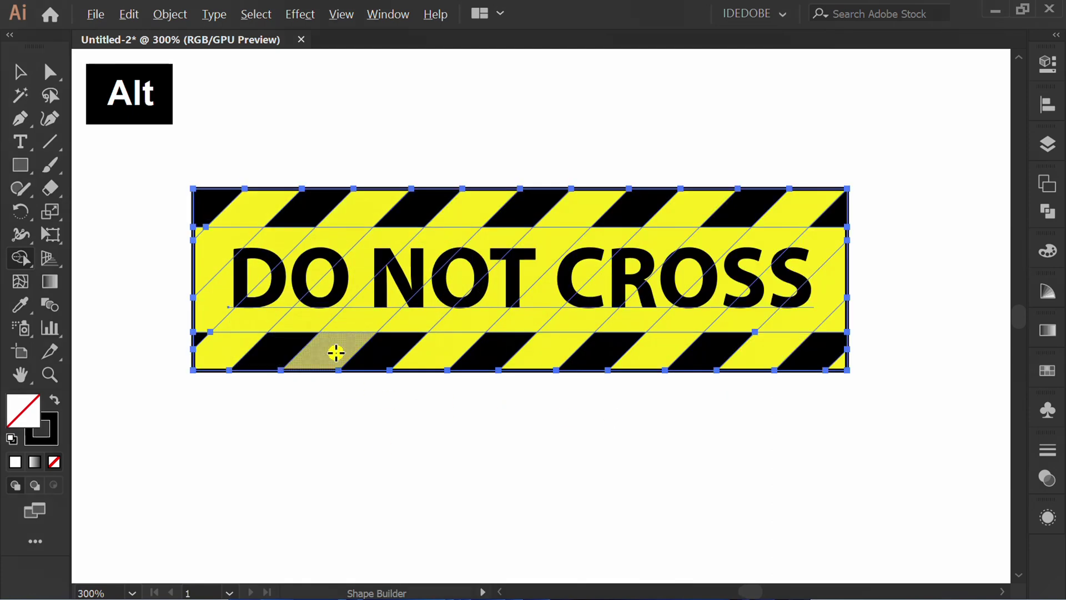
Delete the black outline frame, then select the DO NOT CROSS text
{"action": "key", "text": "v"}
{"action": "left_click", "coordinate": [444, 466]}
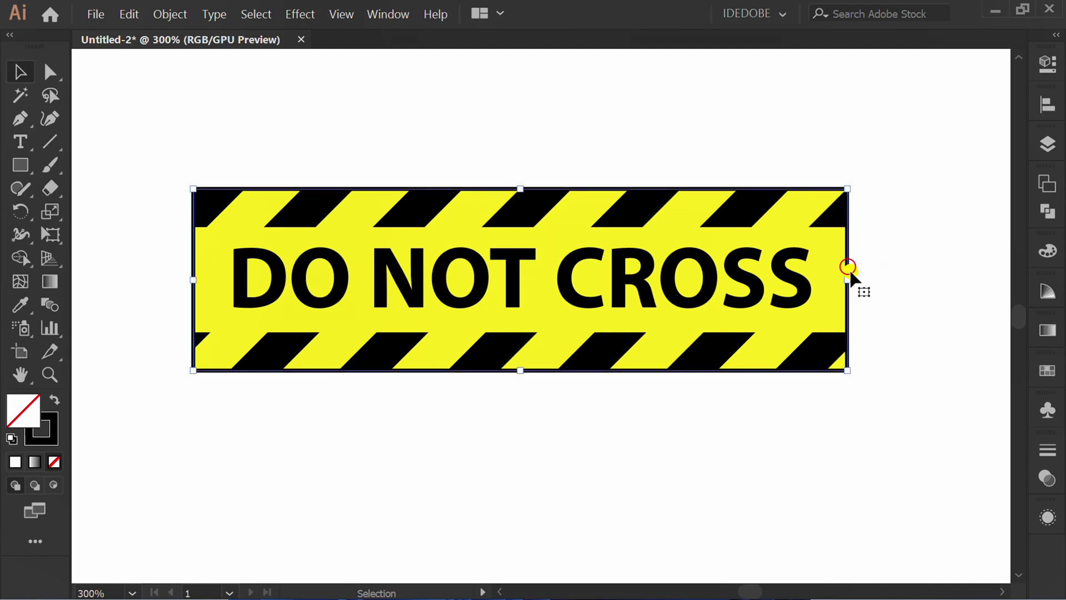
{"action": "key", "text": "Delete"}
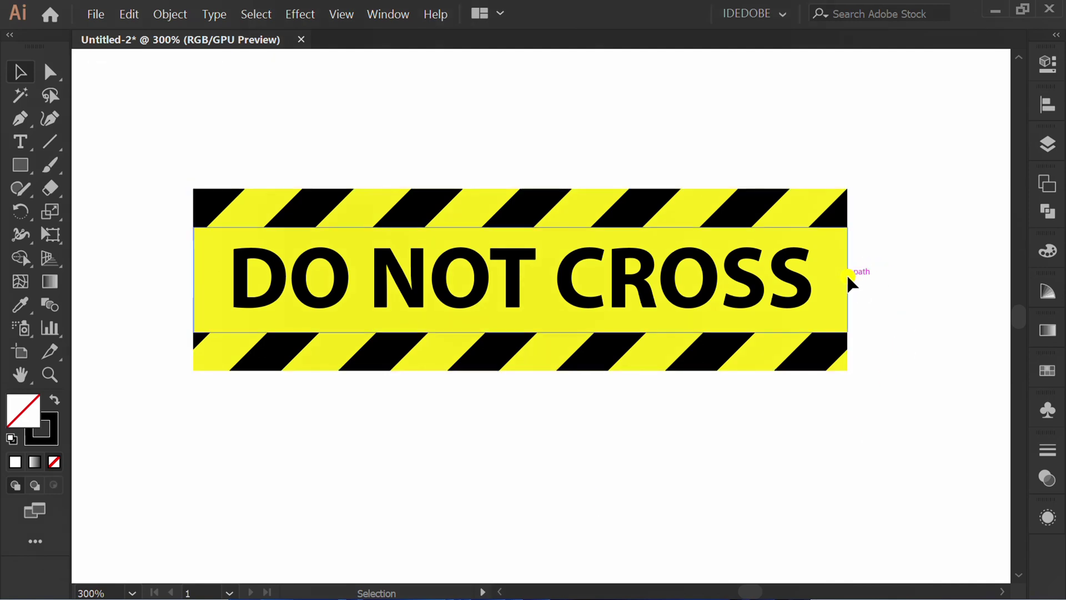
{"action": "left_click", "coordinate": [415, 278]}
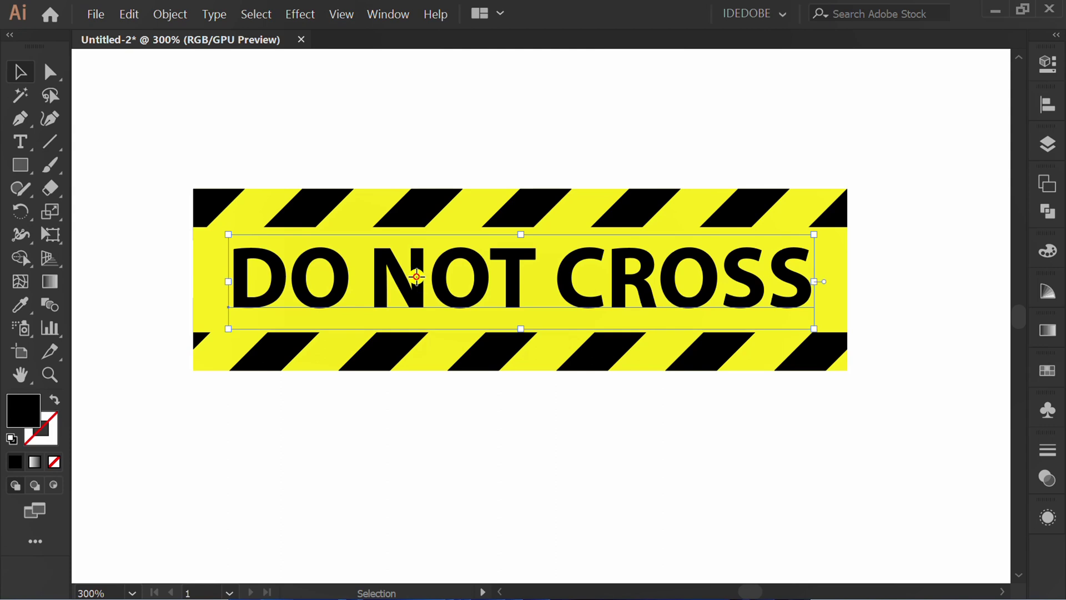
{"action": "right_click", "coordinate": [416, 278]}
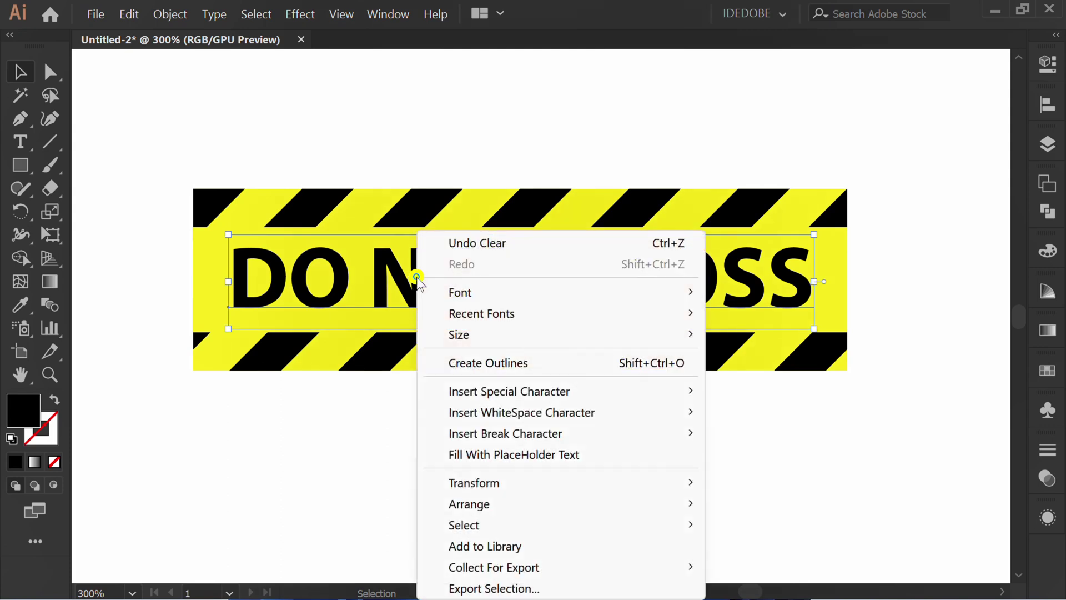
Outline the DO NOT CROSS text and centre it both ways on the middle yellow band as key object
{"action": "left_click", "coordinate": [519, 363]}
{"action": "left_click", "coordinate": [416, 448]}
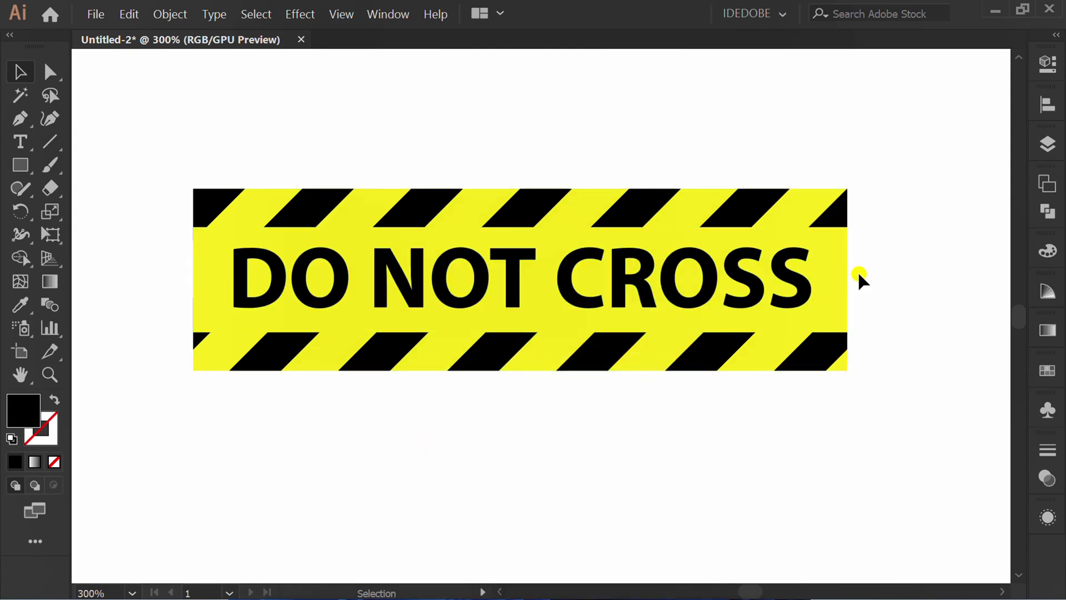
{"action": "left_click", "coordinate": [835, 280]}
{"action": "left_click", "coordinate": [742, 276], "text": "shift"}
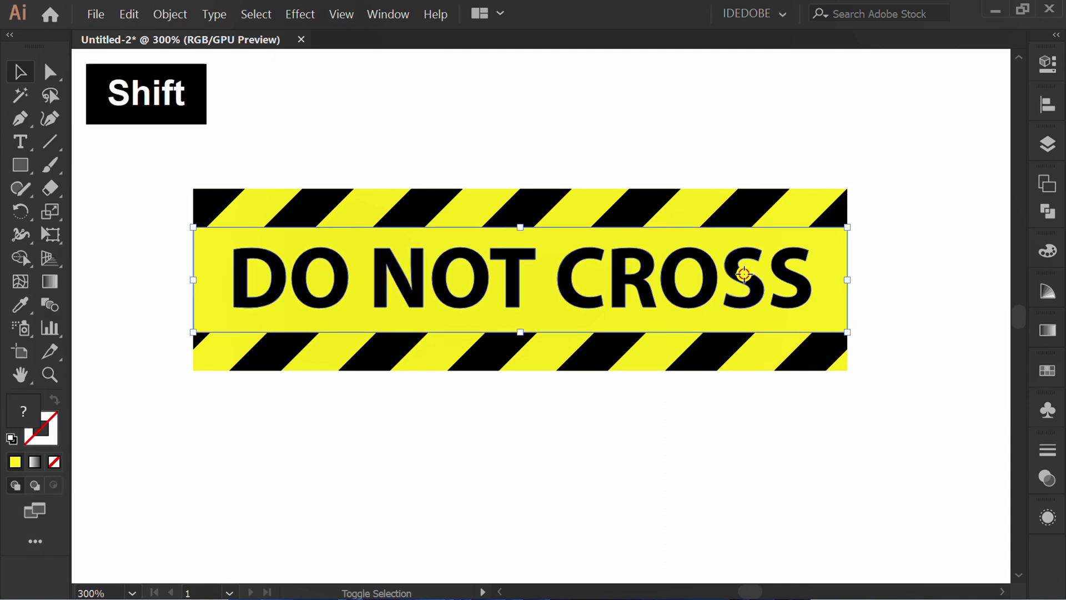
{"action": "left_click", "coordinate": [836, 272]}
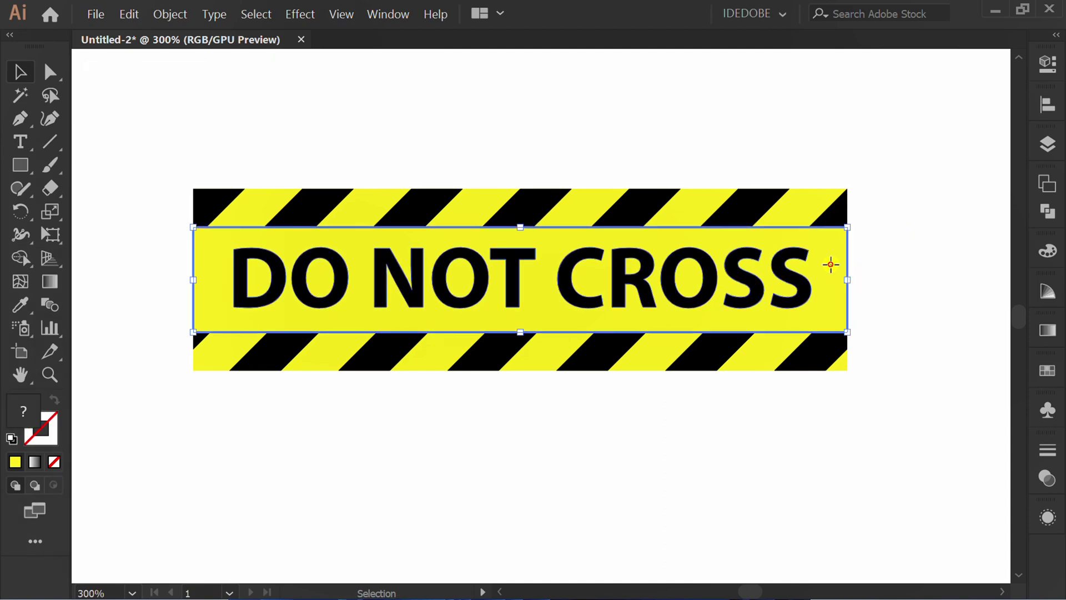
{"action": "left_click", "coordinate": [1048, 104]}
{"action": "left_click", "coordinate": [855, 140]}
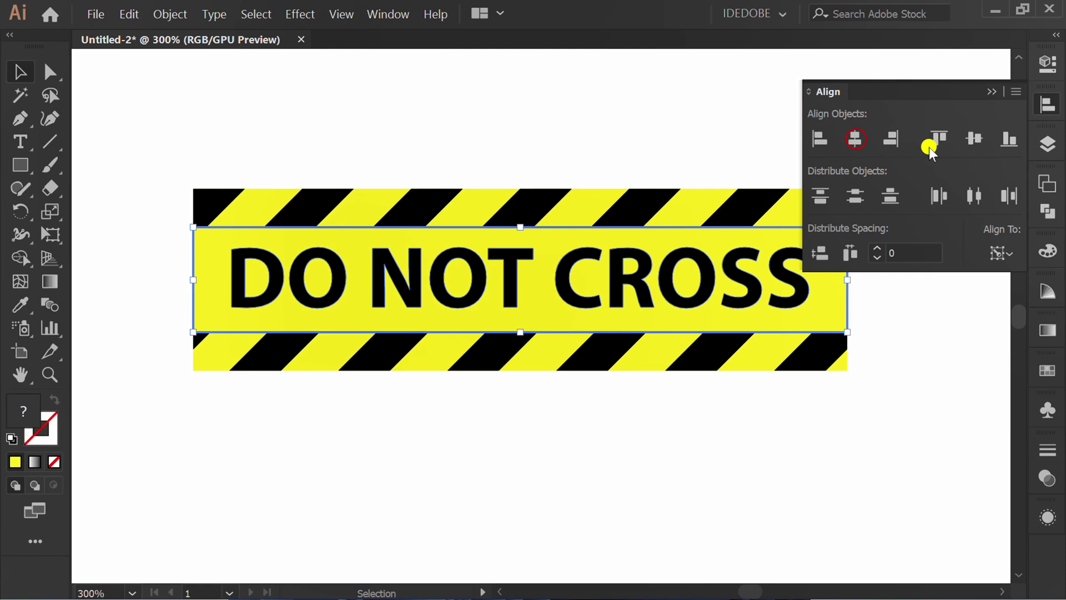
{"action": "left_click", "coordinate": [975, 139]}
{"action": "left_click", "coordinate": [991, 90]}
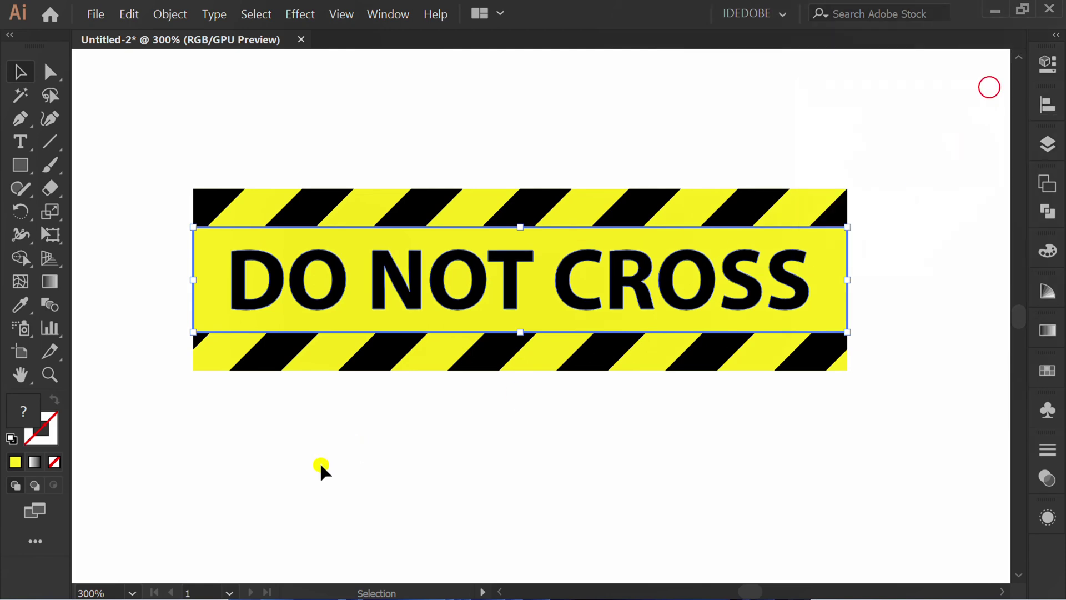
{"action": "left_click", "coordinate": [321, 464]}
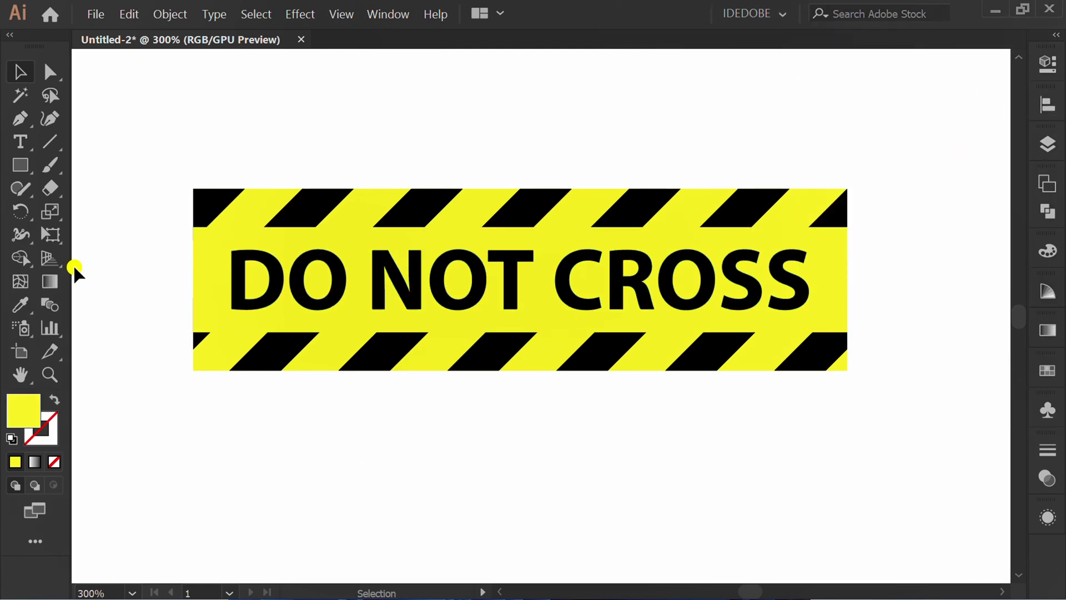
Create a 7 pt by 7 pt circle with the Ellipse tool
{"action": "left_click_drag", "start_coordinate": [20, 166], "coordinate": [96, 209]}
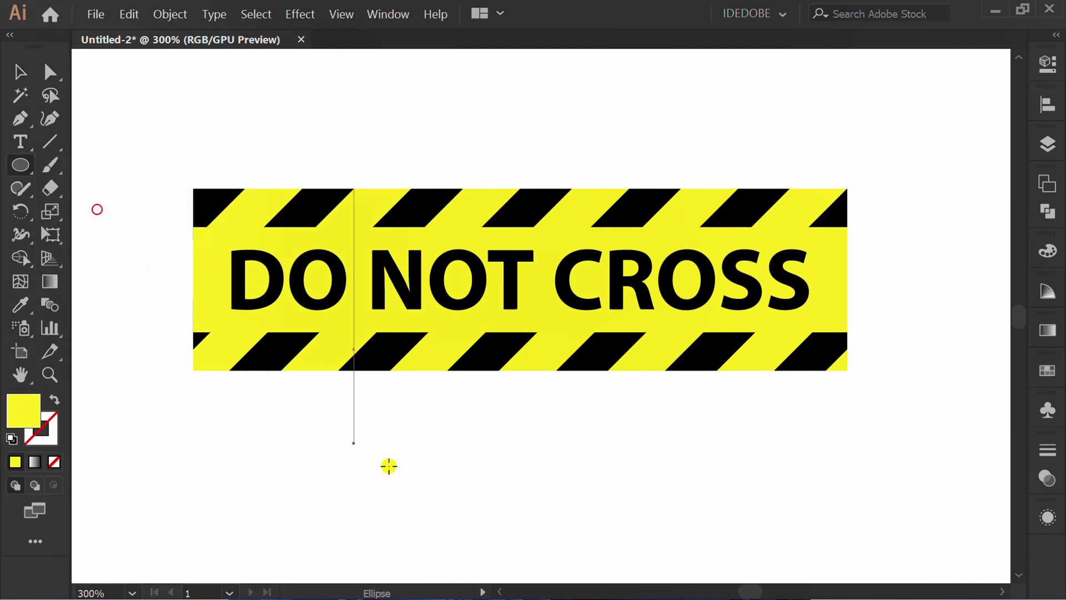
{"action": "left_click", "coordinate": [442, 421]}
{"action": "type", "text": "7"}
{"action": "key", "text": "Tab"}
{"action": "type", "text": "7"}
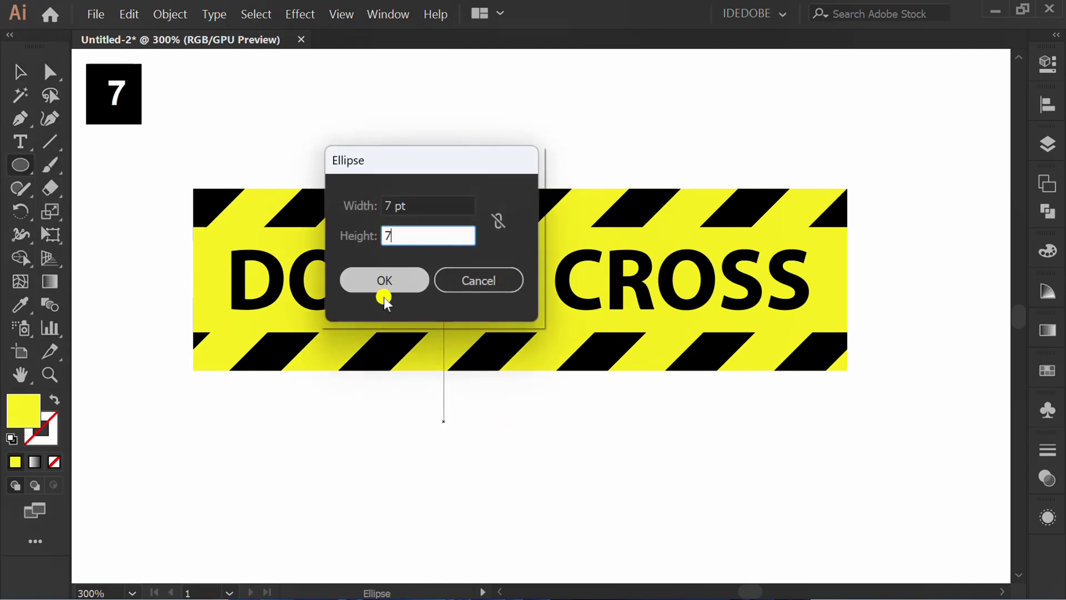
{"action": "left_click", "coordinate": [384, 283]}
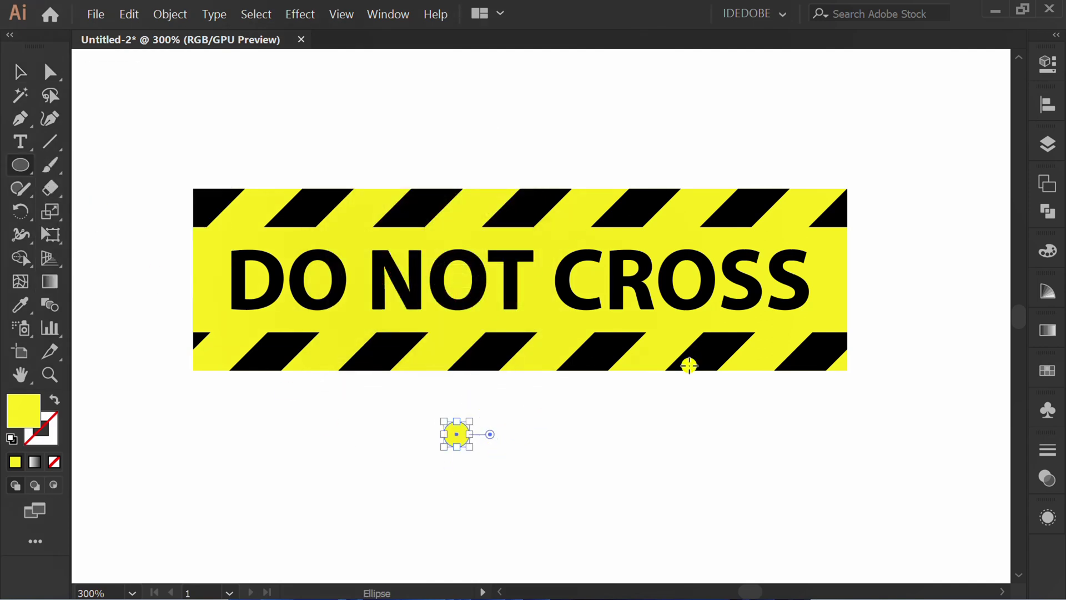
Fill the circle black and move it to the banner's left edge
{"action": "left_click", "coordinate": [1047, 62]}
{"action": "left_click", "coordinate": [801, 261]}
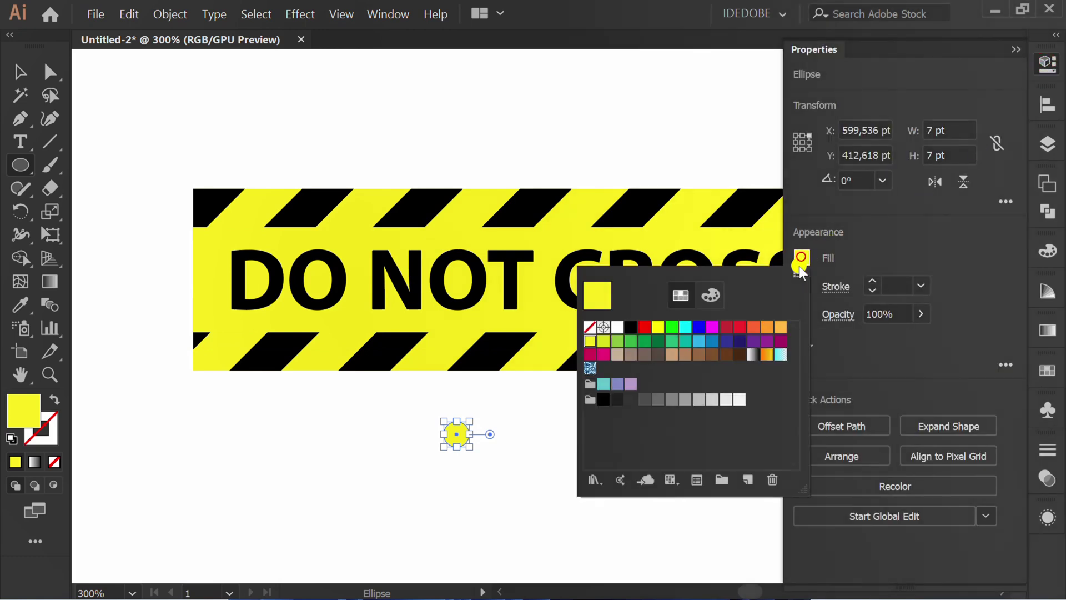
{"action": "left_click", "coordinate": [631, 327]}
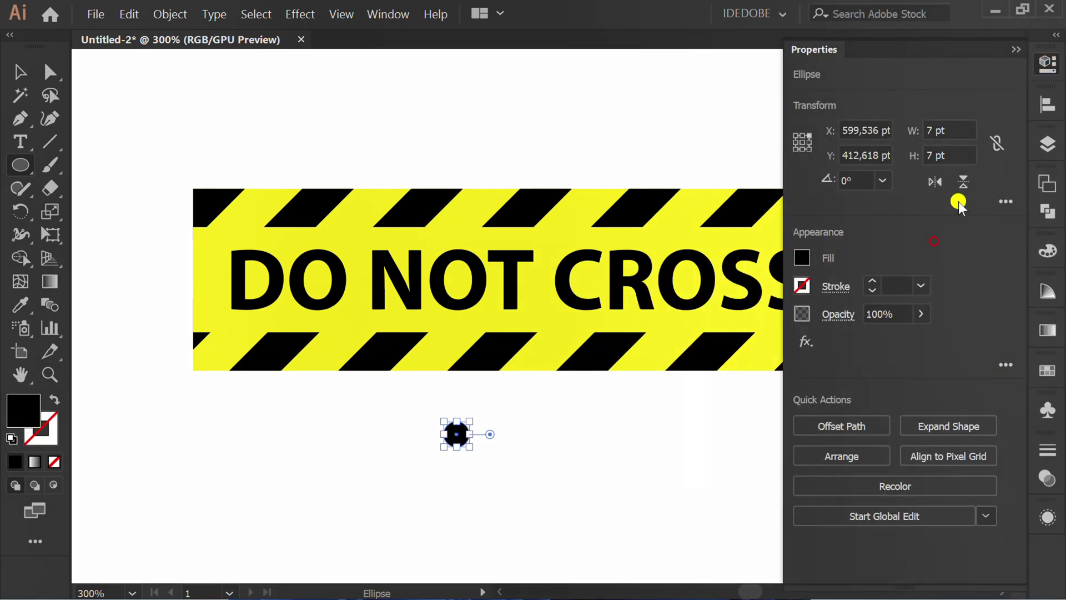
{"action": "left_click", "coordinate": [1014, 49]}
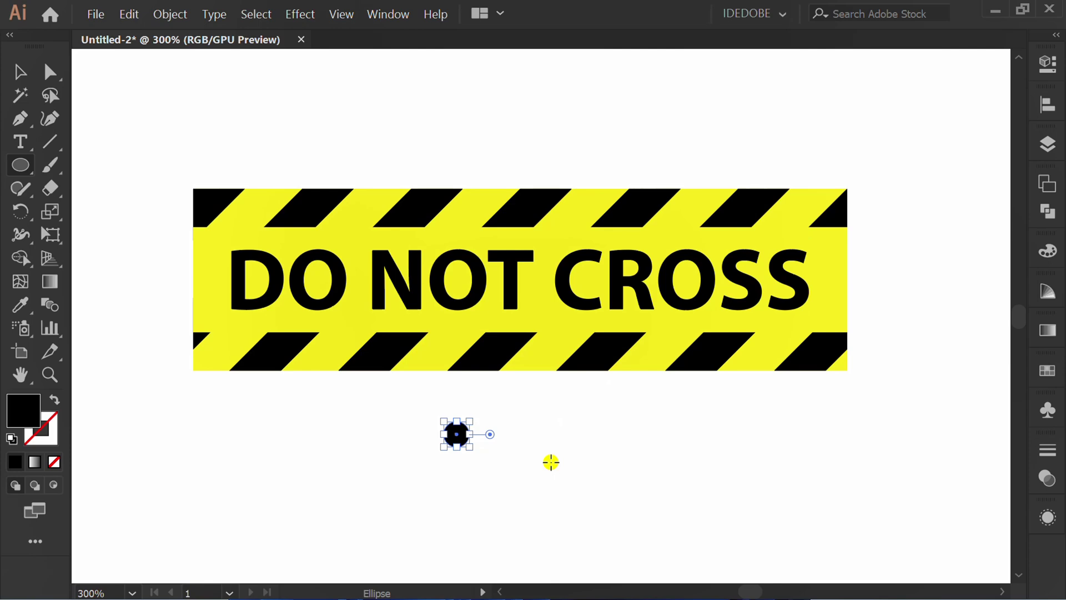
{"action": "key", "text": "ctrl+equal"}
{"action": "mouse_move", "coordinate": [486, 490]}
{"action": "left_mouse_down"}
{"action": "mouse_move", "coordinate": [142, 276]}
{"action": "mouse_move", "coordinate": [409, 306]}
{"action": "mouse_move", "coordinate": [969, 296]}
{"action": "left_mouse_up"}
{"action": "key", "text": "v"}
Cut semicircle notches into both banner ends by removing the circles' outer parts with Shape Builder
{"action": "key", "text": "ctrl+minus"}
{"action": "left_click_drag", "start_coordinate": [964, 183], "coordinate": [181, 471]}
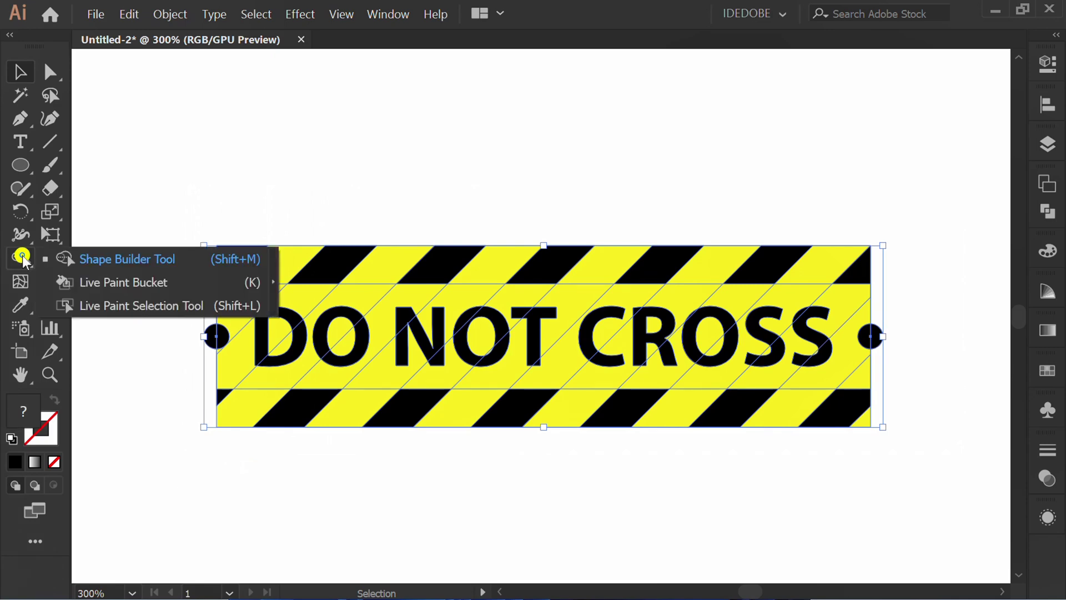
{"action": "left_click_drag", "start_coordinate": [28, 263], "coordinate": [112, 258]}
{"action": "key", "text": "alt"}
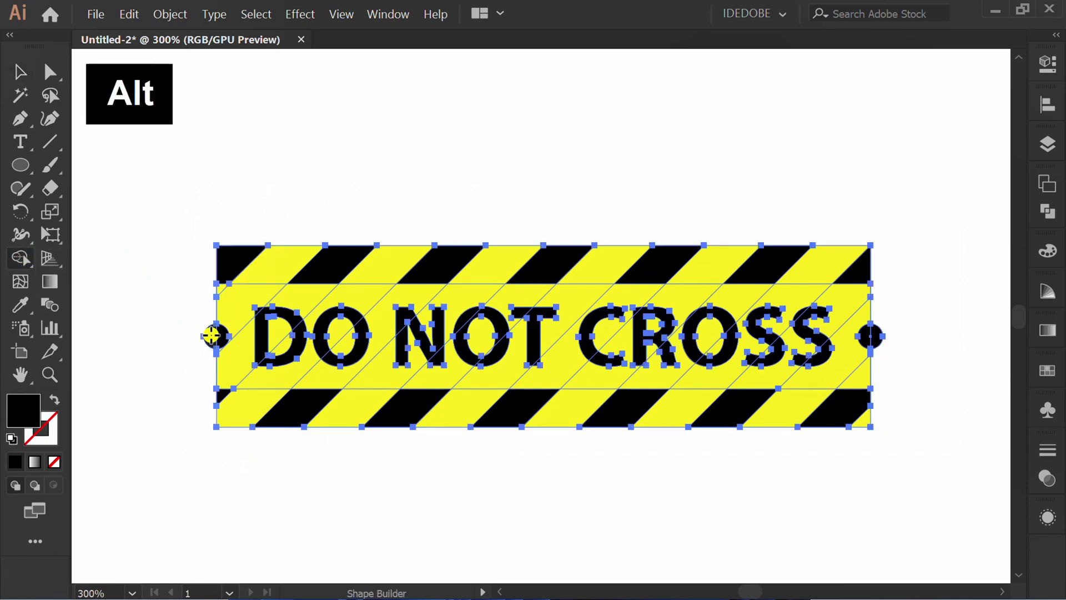
{"action": "left_click", "coordinate": [213, 335], "text": "alt"}
{"action": "left_click", "coordinate": [877, 336], "text": "alt"}
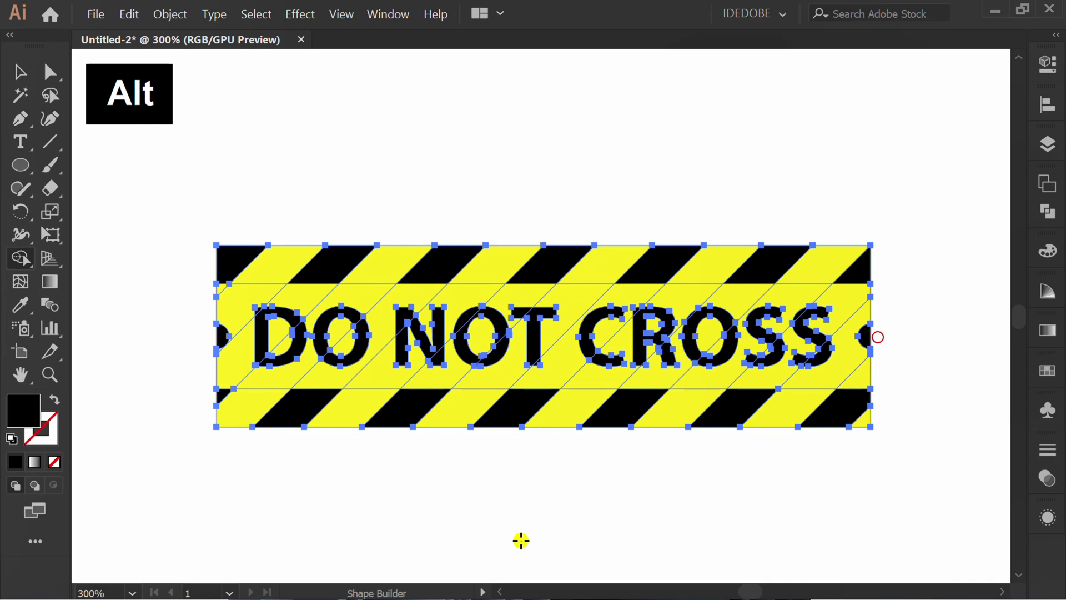
{"action": "key", "text": "v"}
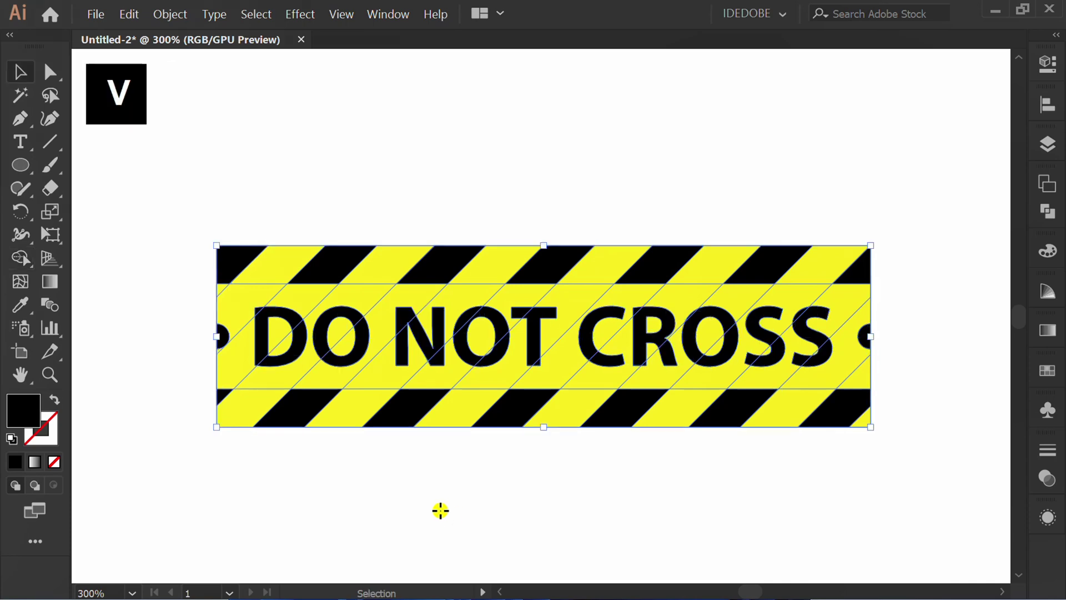
{"action": "left_click", "coordinate": [439, 508]}
Group all the banner pieces and scale the group down about its centre
{"action": "left_click_drag", "start_coordinate": [945, 218], "coordinate": [179, 482]}
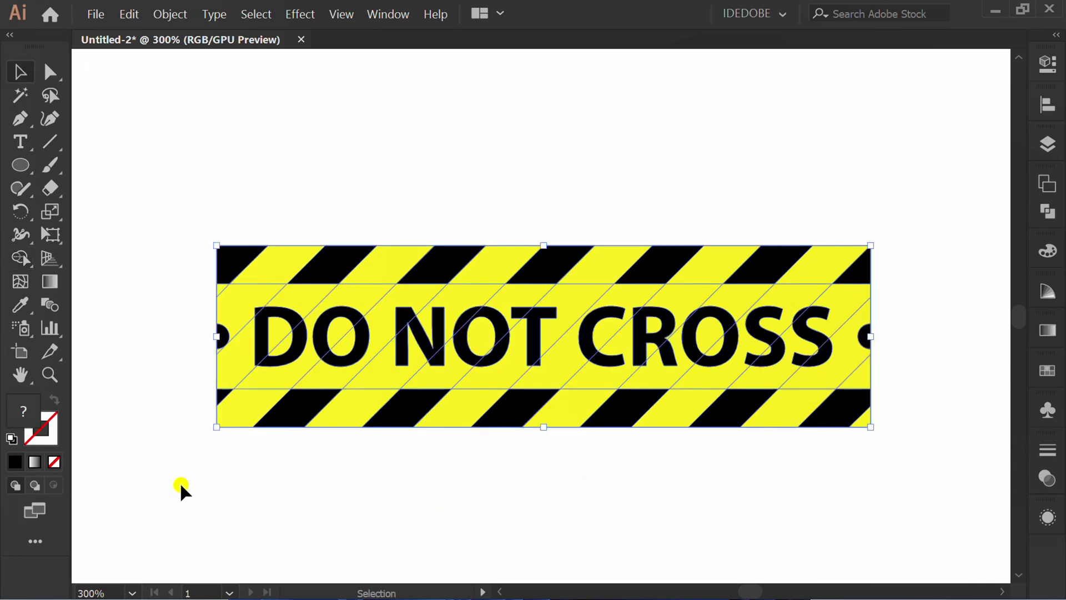
{"action": "right_click", "coordinate": [158, 316]}
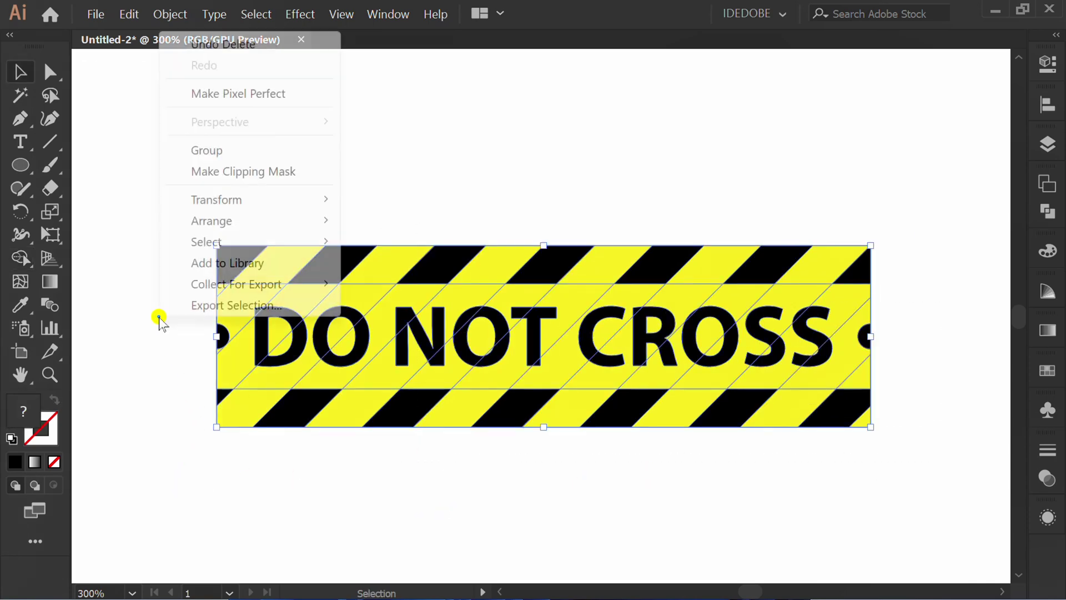
{"action": "left_click", "coordinate": [274, 152]}
{"action": "left_click", "coordinate": [522, 502]}
{"action": "key", "text": "ctrl+0"}
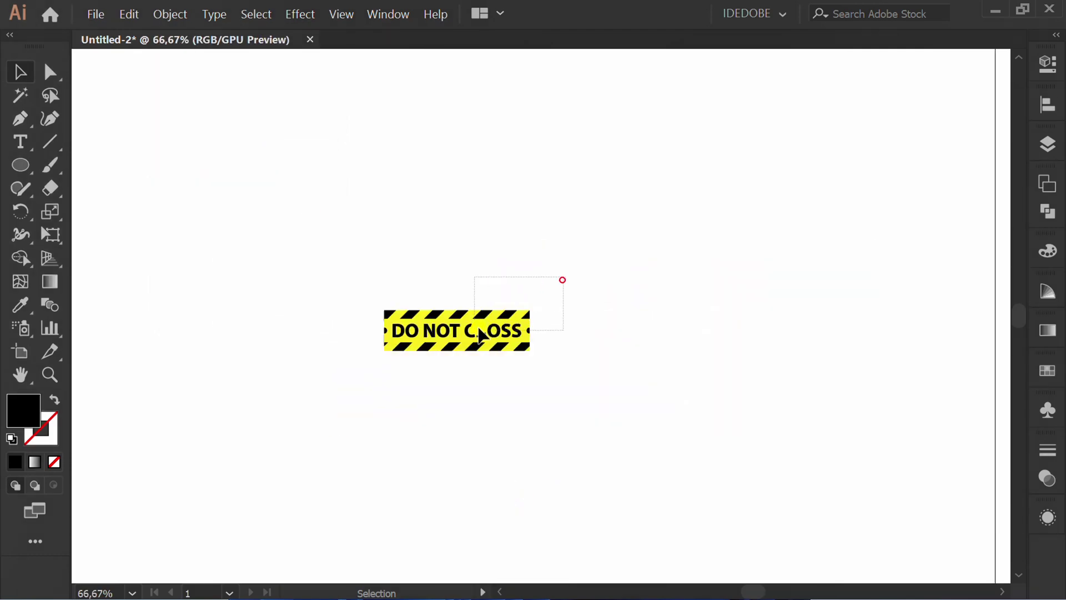
{"action": "left_click_drag", "start_coordinate": [561, 279], "coordinate": [372, 374]}
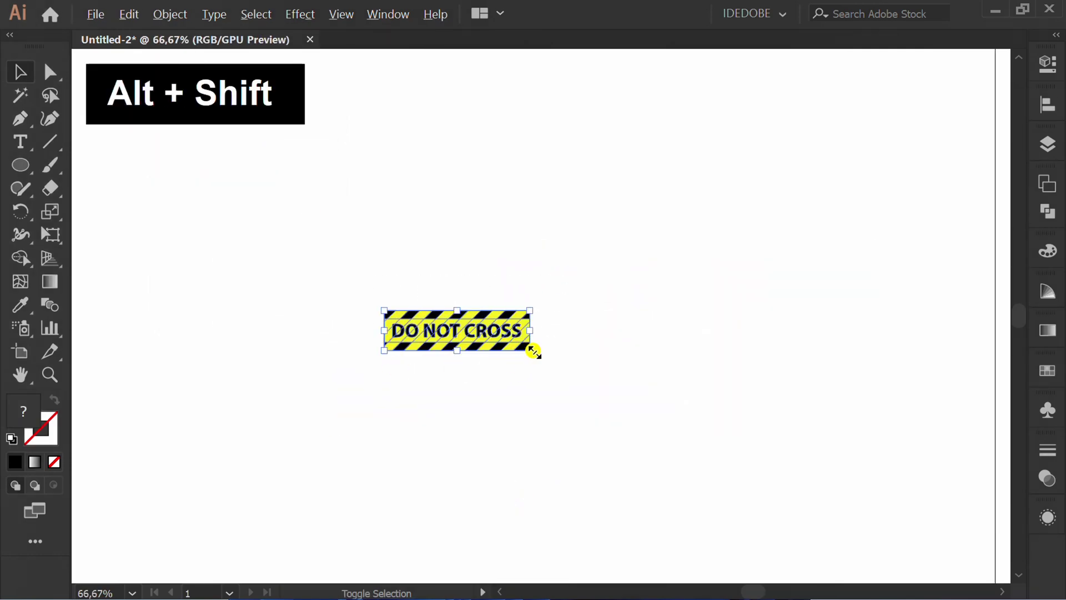
{"action": "left_click_drag", "start_coordinate": [534, 352], "coordinate": [523, 346]}
{"action": "left_click", "coordinate": [451, 411]}
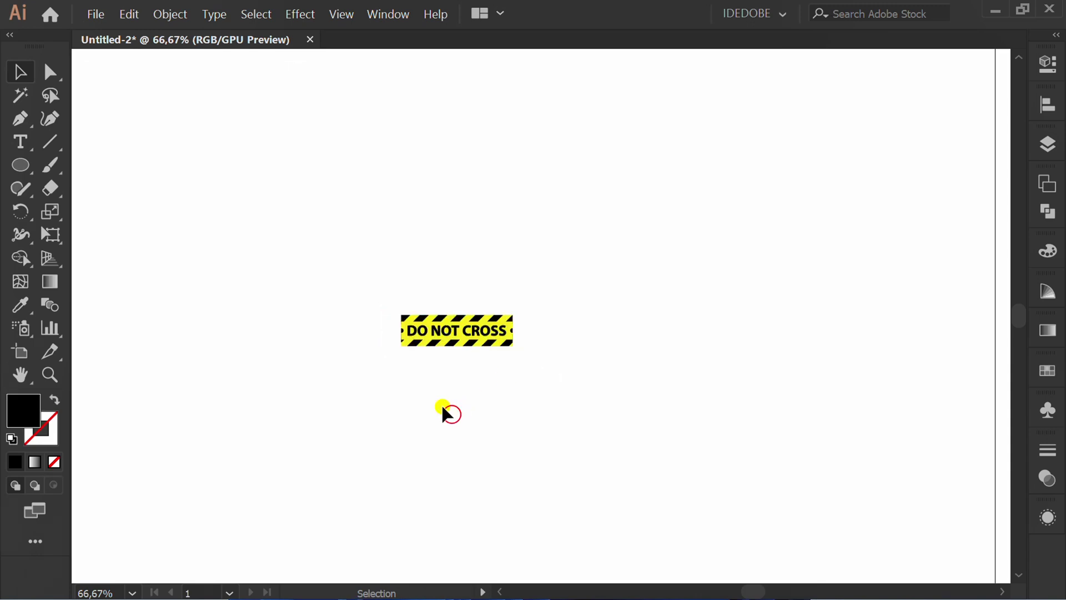
Drag the DO NOT CROSS banner into the Brushes panel and save it as a Pattern Brush
{"action": "key", "text": "ctrl+minus"}
{"action": "left_click", "coordinate": [388, 13]}
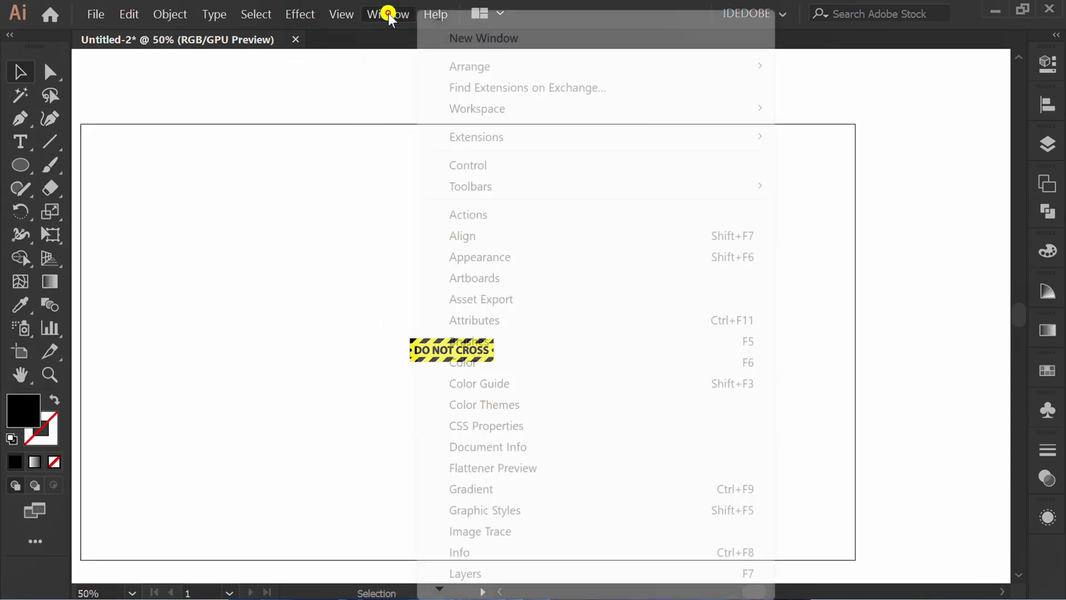
{"action": "left_click", "coordinate": [531, 345]}
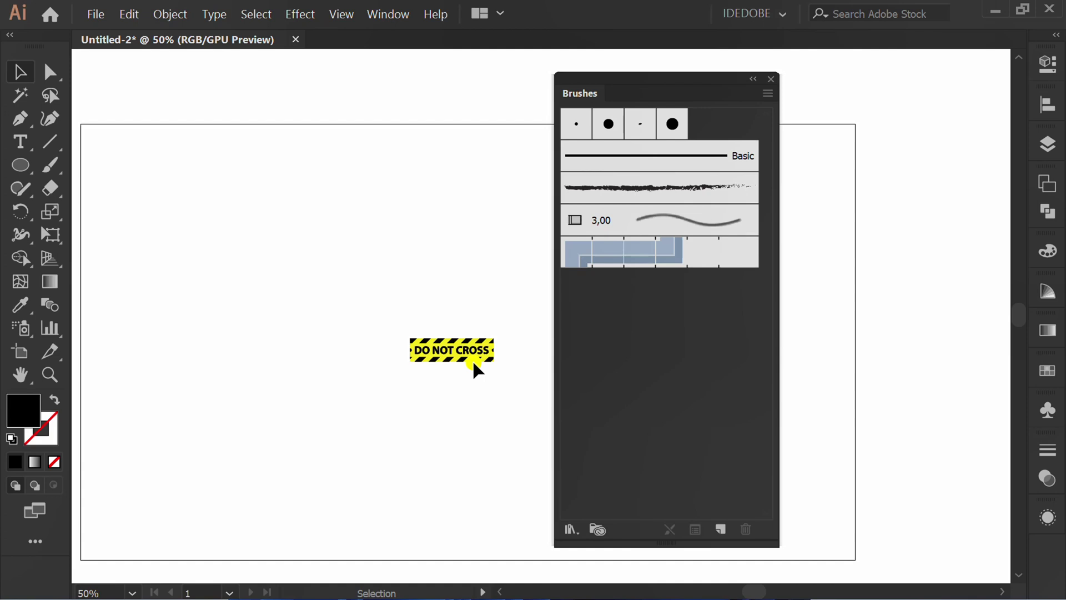
{"action": "left_click_drag", "start_coordinate": [457, 358], "coordinate": [618, 296]}
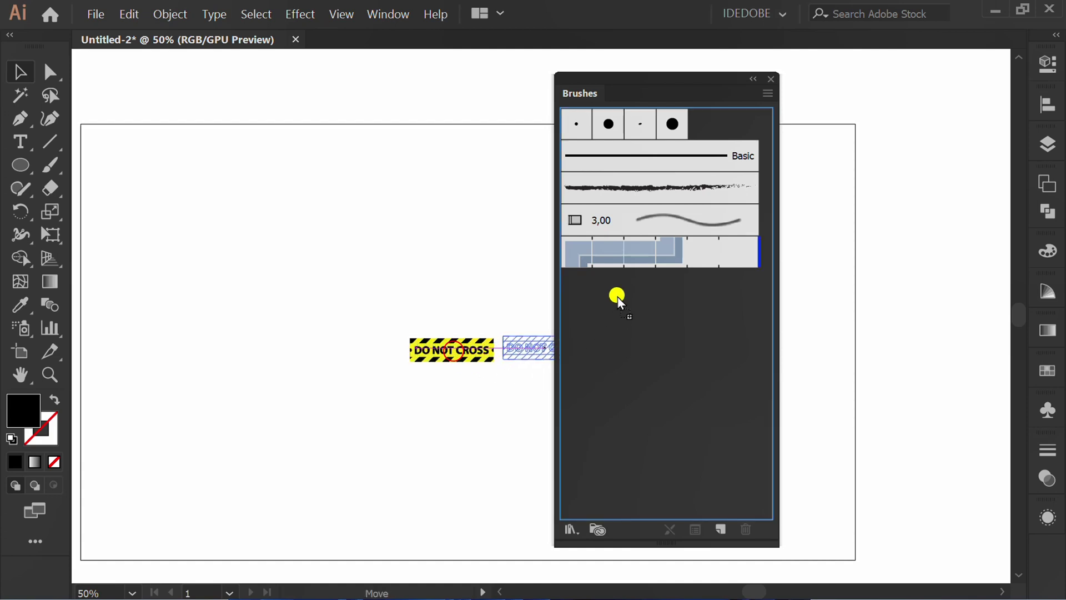
{"action": "left_click", "coordinate": [538, 271]}
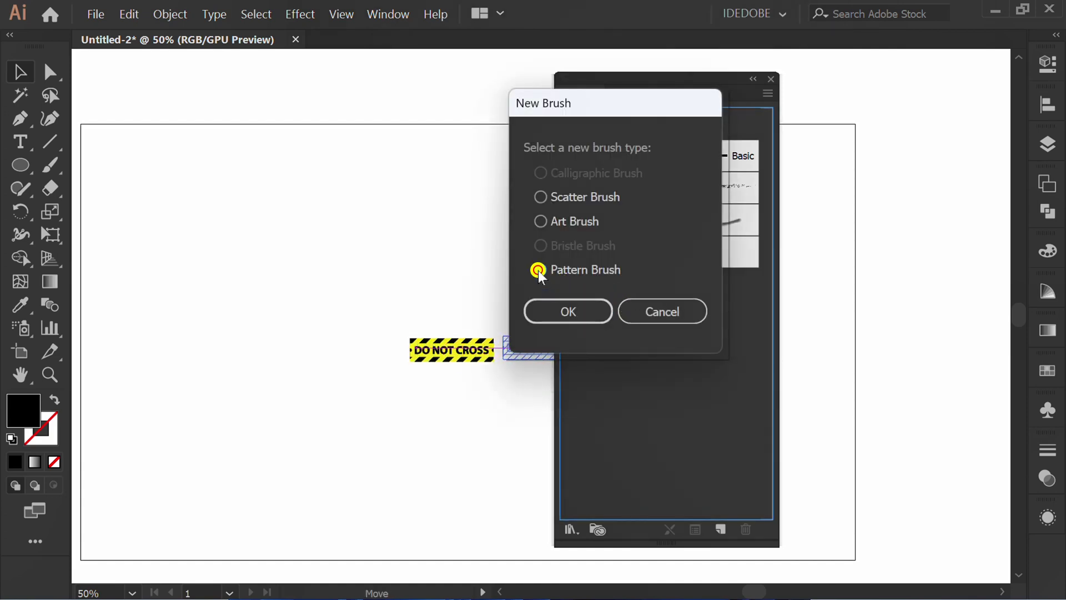
{"action": "left_click", "coordinate": [586, 312]}
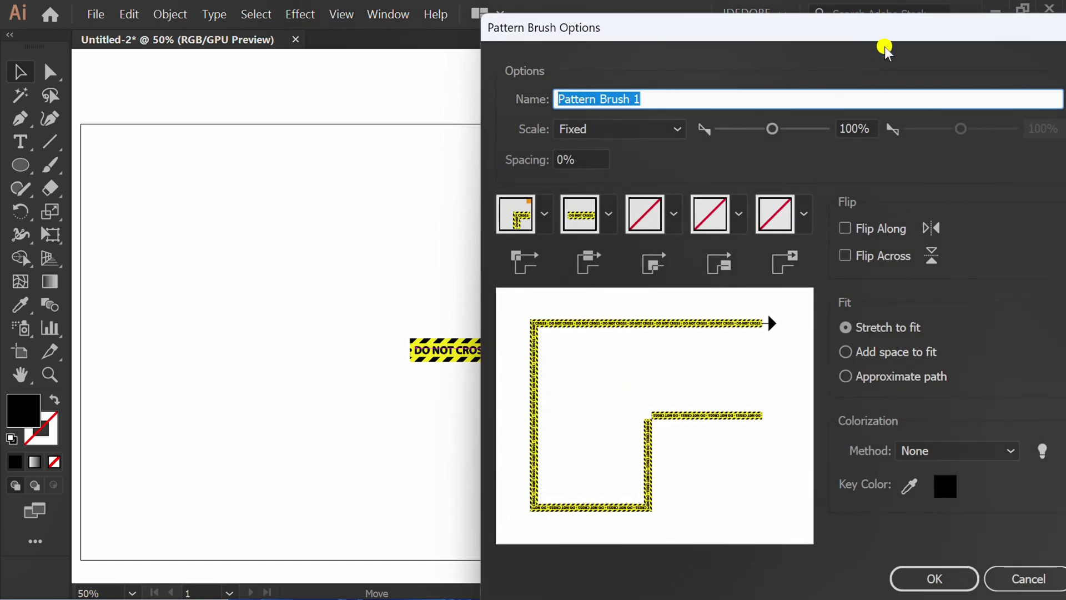
{"action": "left_click_drag", "start_coordinate": [886, 33], "coordinate": [828, 21]}
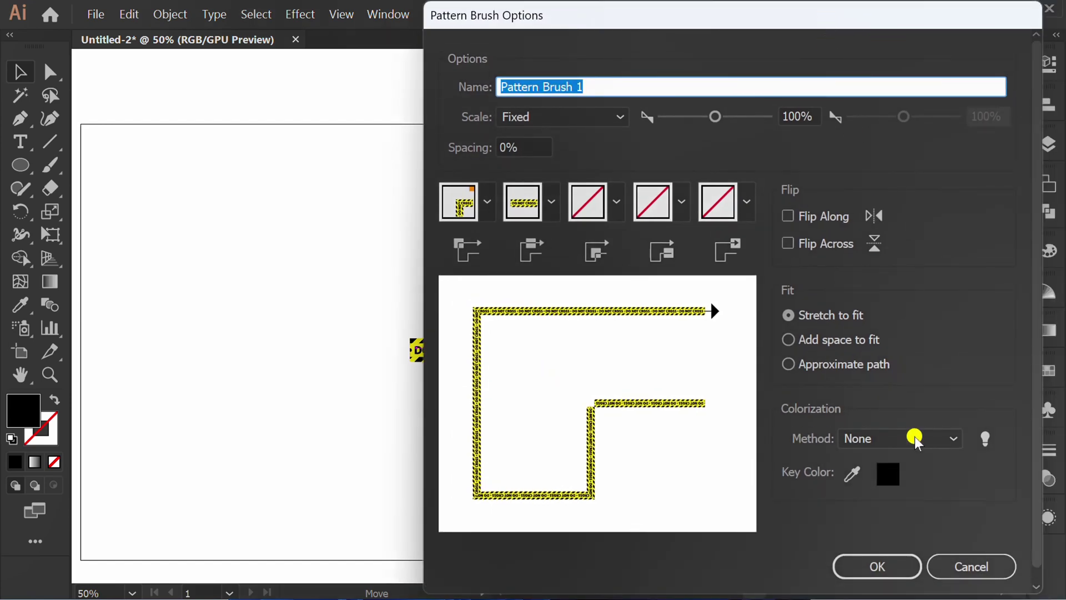
{"action": "left_click", "coordinate": [885, 566]}
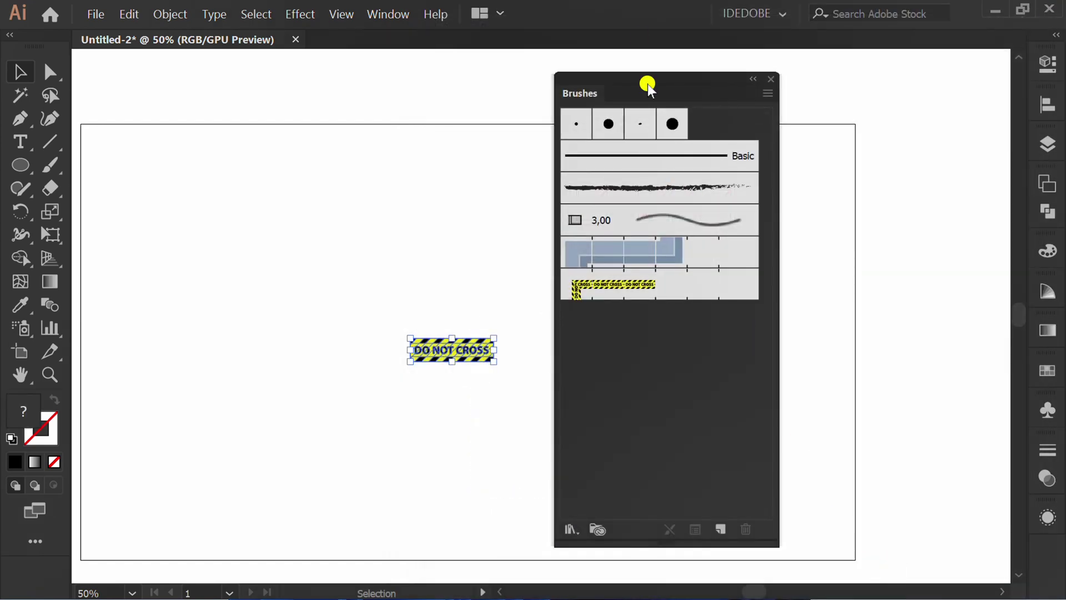
Paint a DO NOT CROSS tape stroke across the upper artboard with the Paintbrush
{"action": "left_click_drag", "start_coordinate": [648, 83], "coordinate": [830, 79]}
{"action": "left_click", "coordinate": [517, 219]}
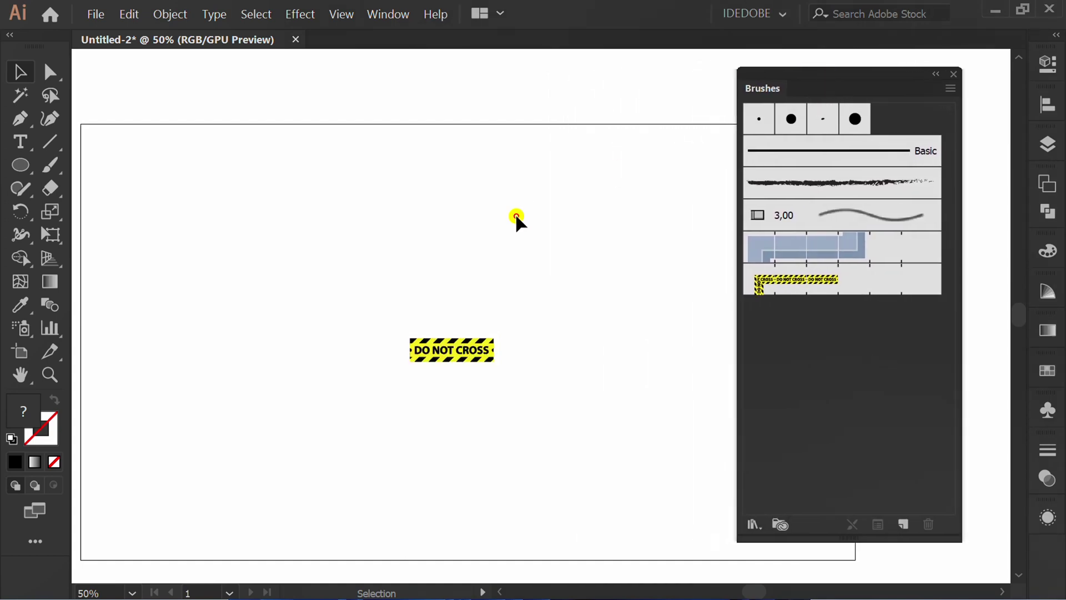
{"action": "left_click", "coordinate": [53, 166]}
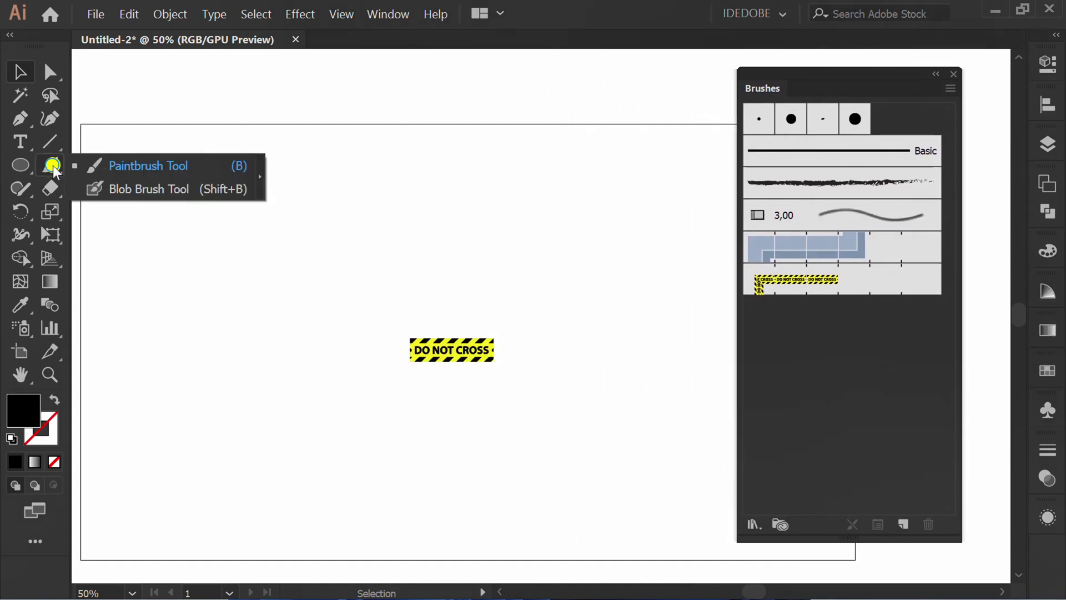
{"action": "left_click", "coordinate": [144, 167]}
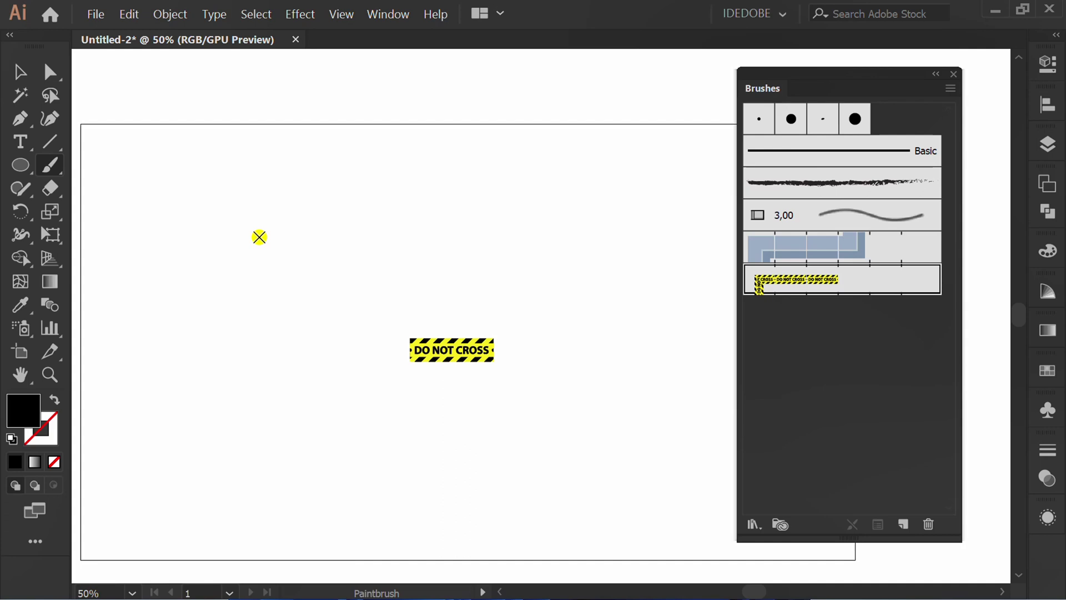
{"action": "left_click_drag", "start_coordinate": [623, 232], "coordinate": [622, 233]}
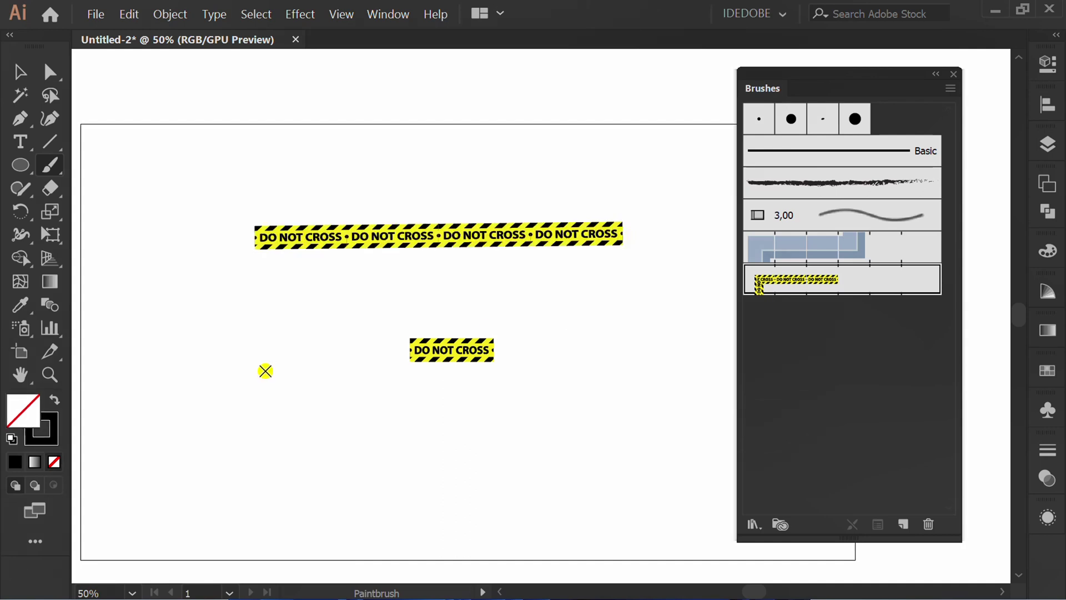
Draw a horizontal line below it, apply the DO NOT CROSS brush, and thicken it to 2 pt
{"action": "left_click", "coordinate": [43, 145]}
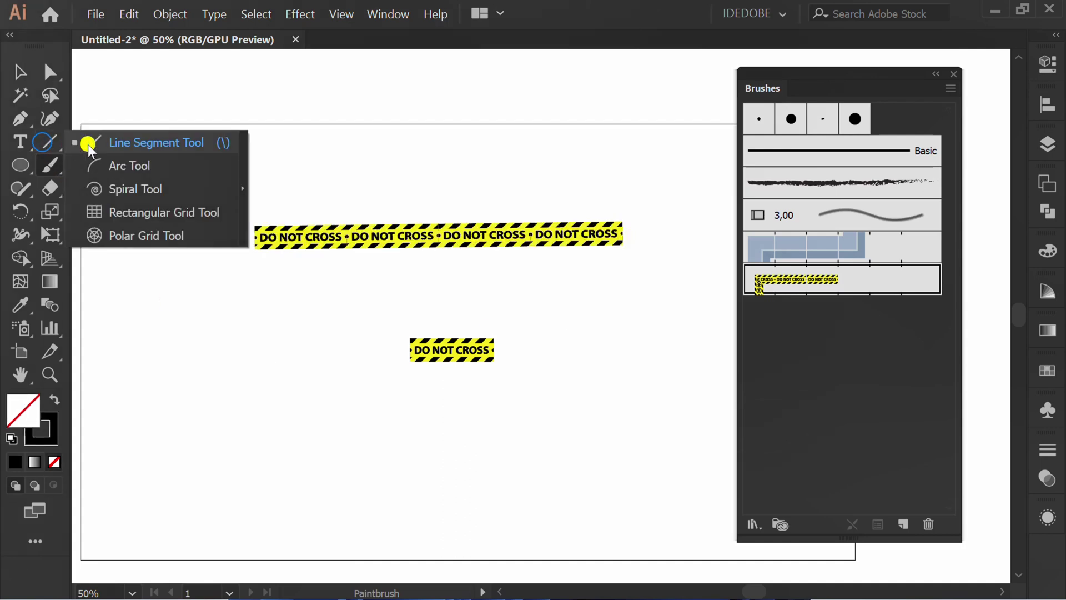
{"action": "left_click", "coordinate": [129, 141]}
{"action": "left_click_drag", "start_coordinate": [255, 295], "coordinate": [674, 302]}
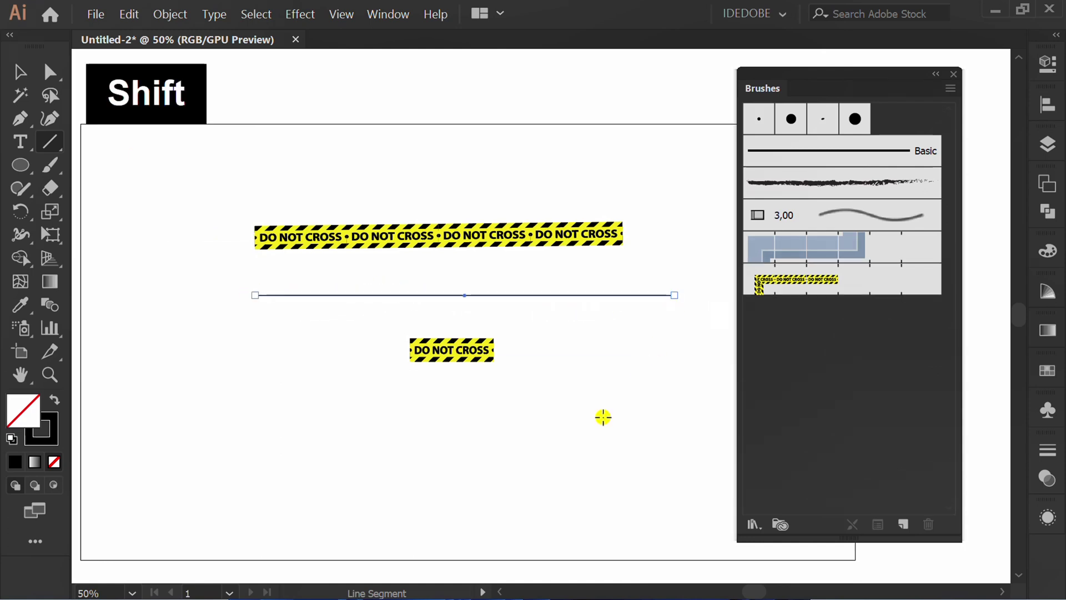
{"action": "left_click", "coordinate": [785, 288]}
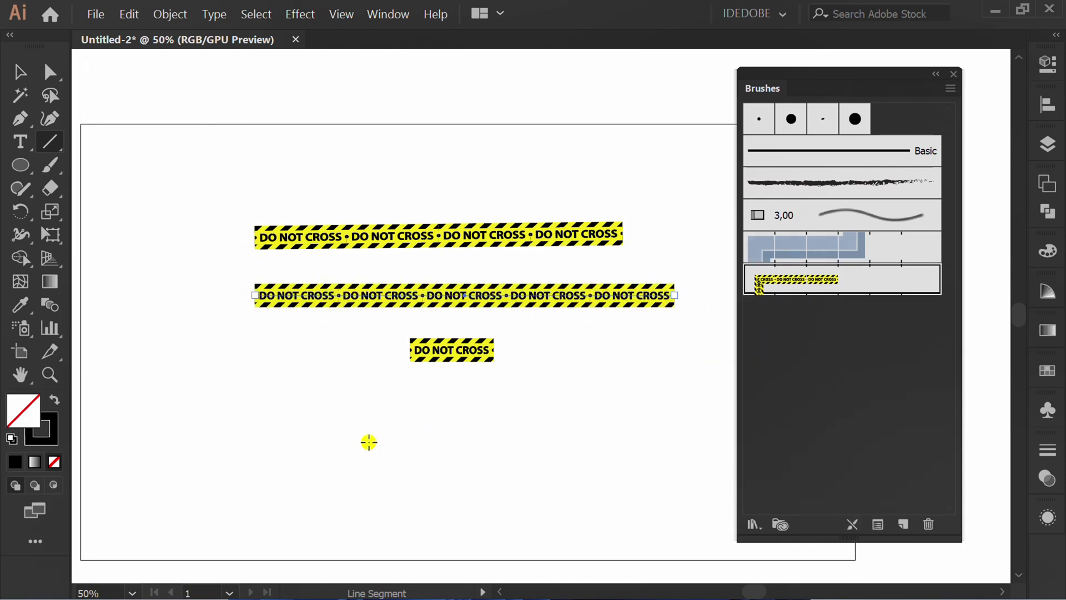
{"action": "left_click", "coordinate": [1048, 63]}
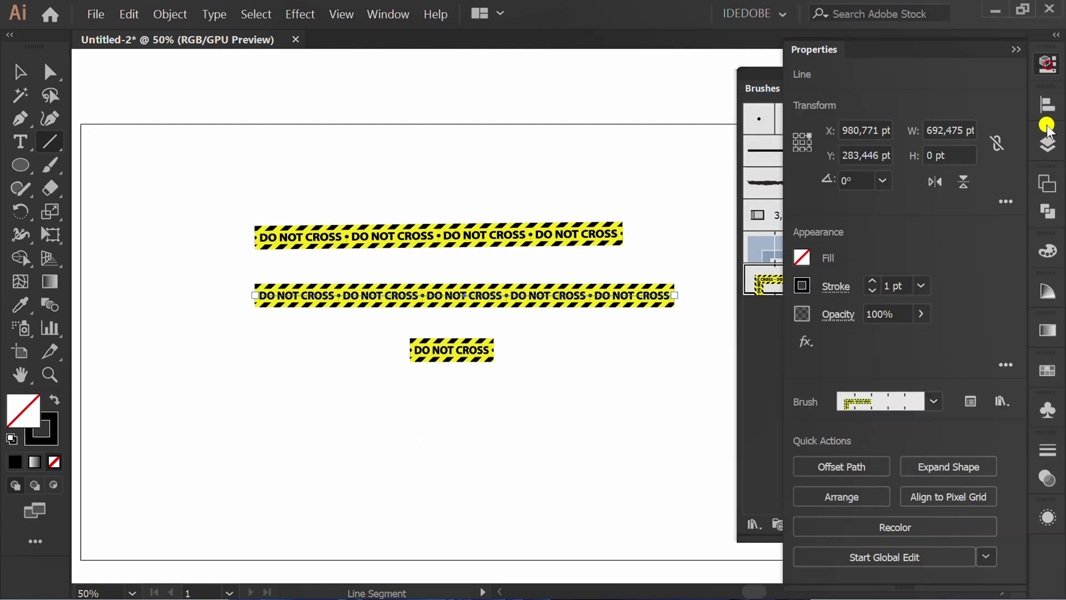
{"action": "scroll", "coordinate": [899, 286], "scroll_direction": "up", "scroll_amount": 1}
{"action": "scroll", "coordinate": [900, 286], "scroll_direction": "up", "scroll_amount": 1}
{"action": "scroll", "coordinate": [899, 286], "scroll_direction": "down", "scroll_amount": 1}
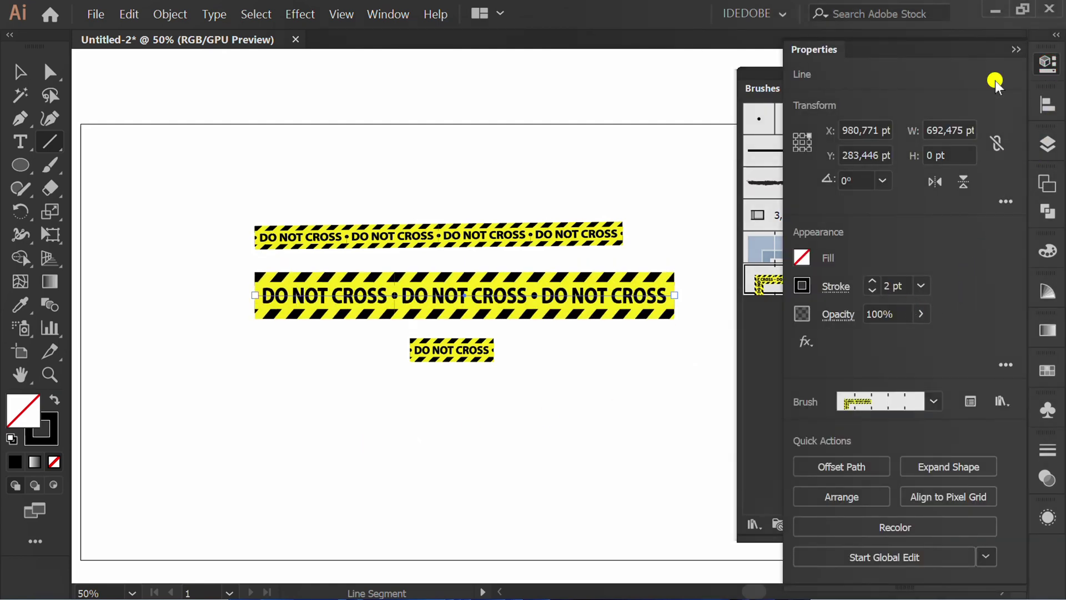
{"action": "left_click", "coordinate": [1015, 48]}
Paint a wavy DO NOT CROSS tape stroke across the lower artboard
{"action": "left_click_drag", "start_coordinate": [487, 359], "coordinate": [486, 433]}
{"action": "key", "text": "v"}
{"action": "left_click", "coordinate": [483, 433]}
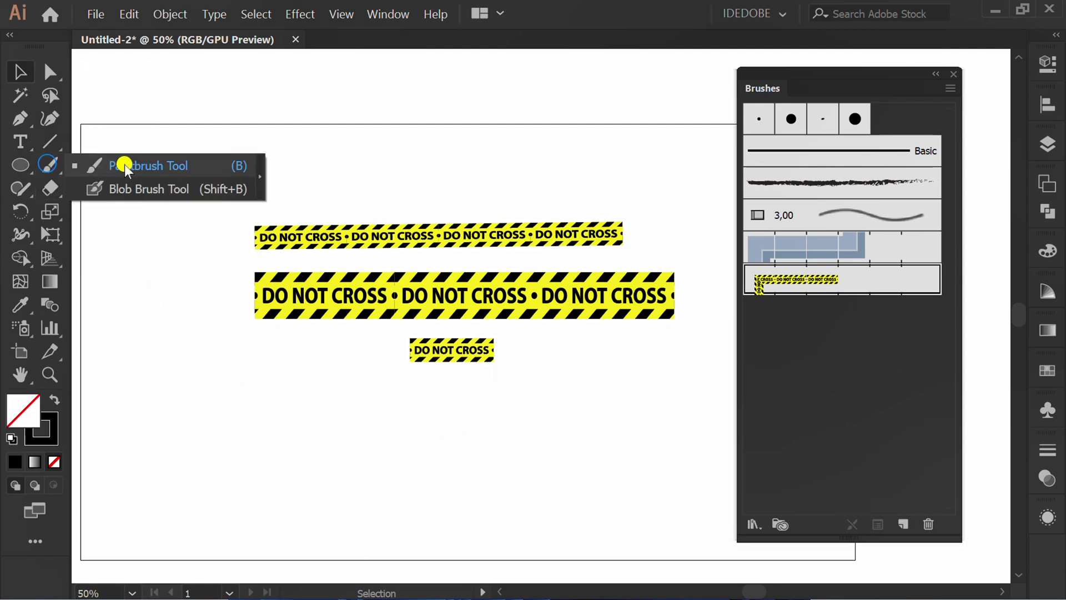
{"action": "left_click_drag", "start_coordinate": [48, 165], "coordinate": [125, 164]}
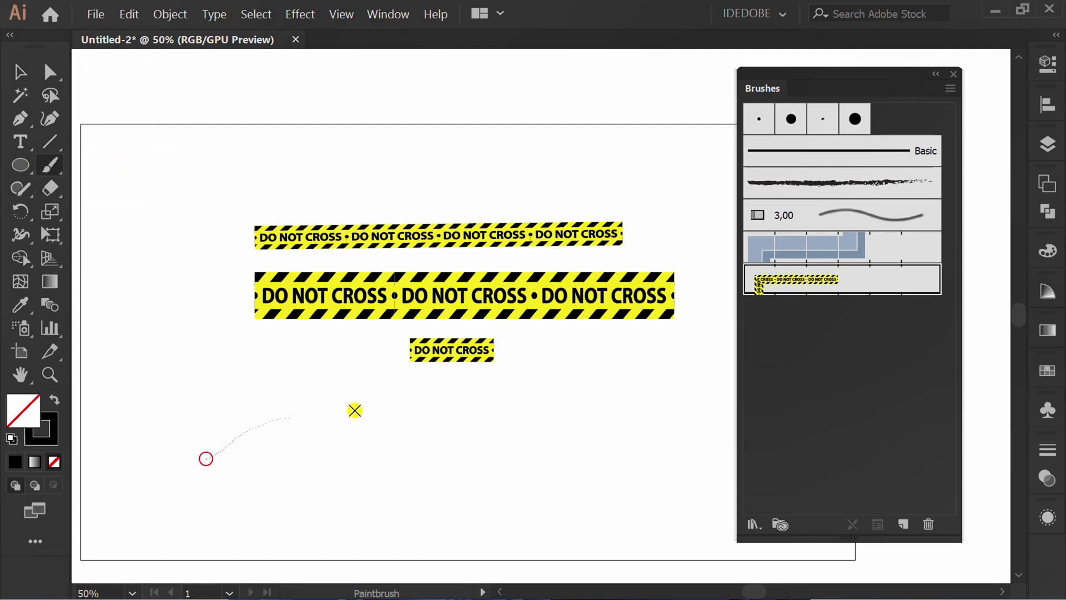
{"action": "left_click_drag", "start_coordinate": [355, 410], "coordinate": [679, 385]}
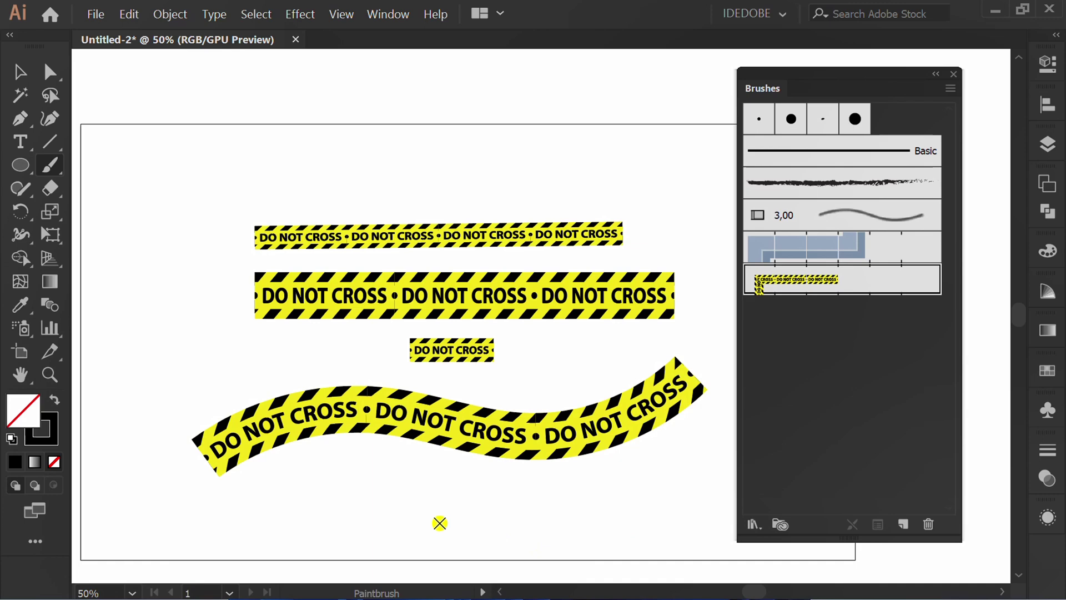
{"action": "key", "text": "ctrl+minus"}
Draw a circle right of the artboard with the DO NOT CROSS brush at 3 pt stroke
{"action": "left_click_drag", "start_coordinate": [20, 165], "coordinate": [111, 216]}
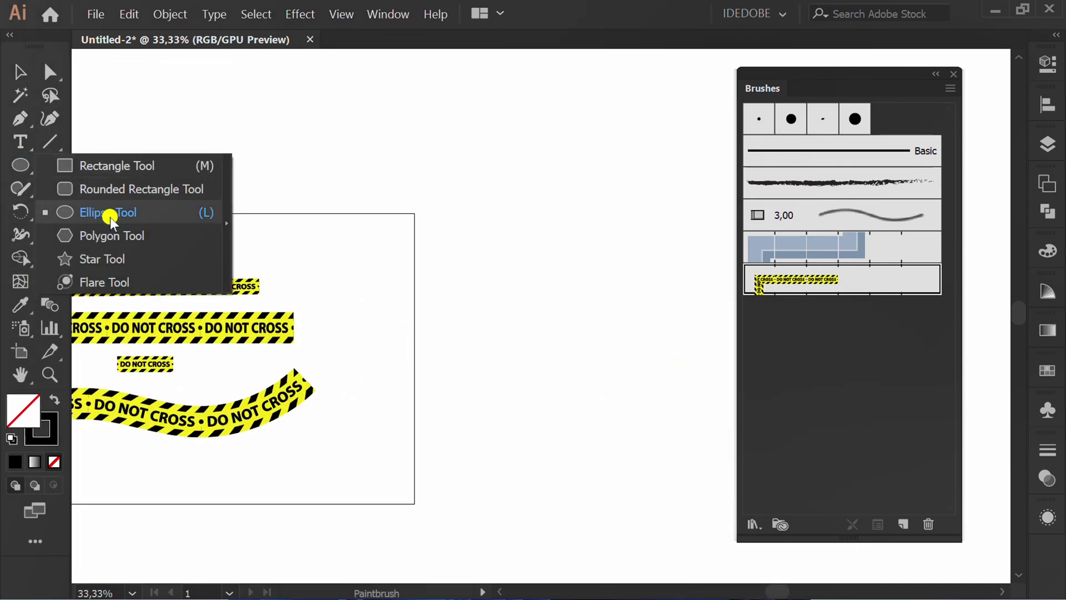
{"action": "left_click", "coordinate": [111, 212]}
{"action": "left_click_drag", "start_coordinate": [566, 359], "coordinate": [642, 471]}
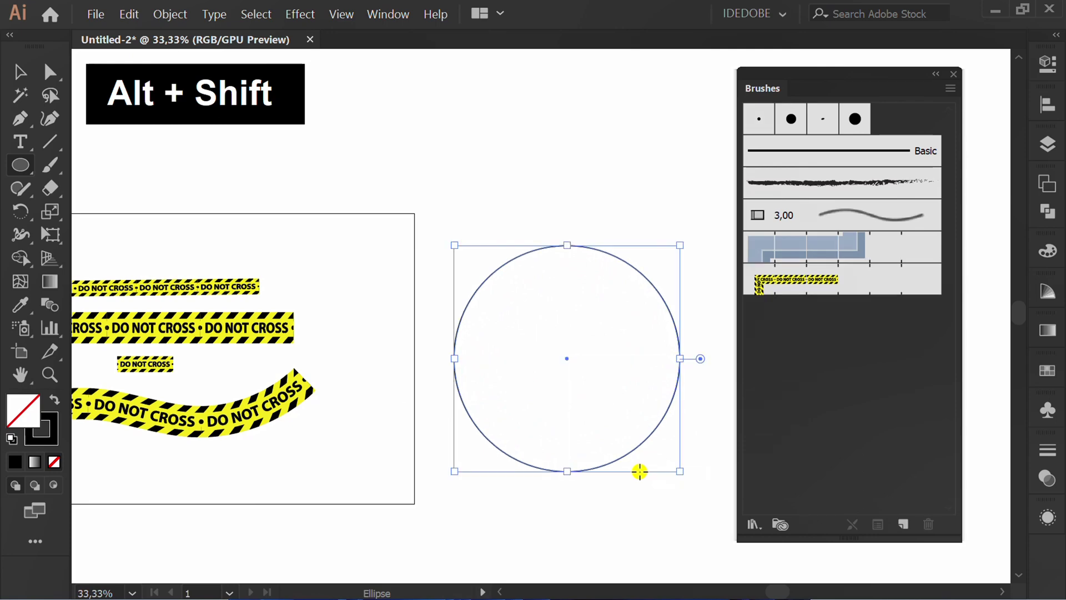
{"action": "left_click", "coordinate": [793, 289]}
{"action": "left_click", "coordinate": [1047, 61]}
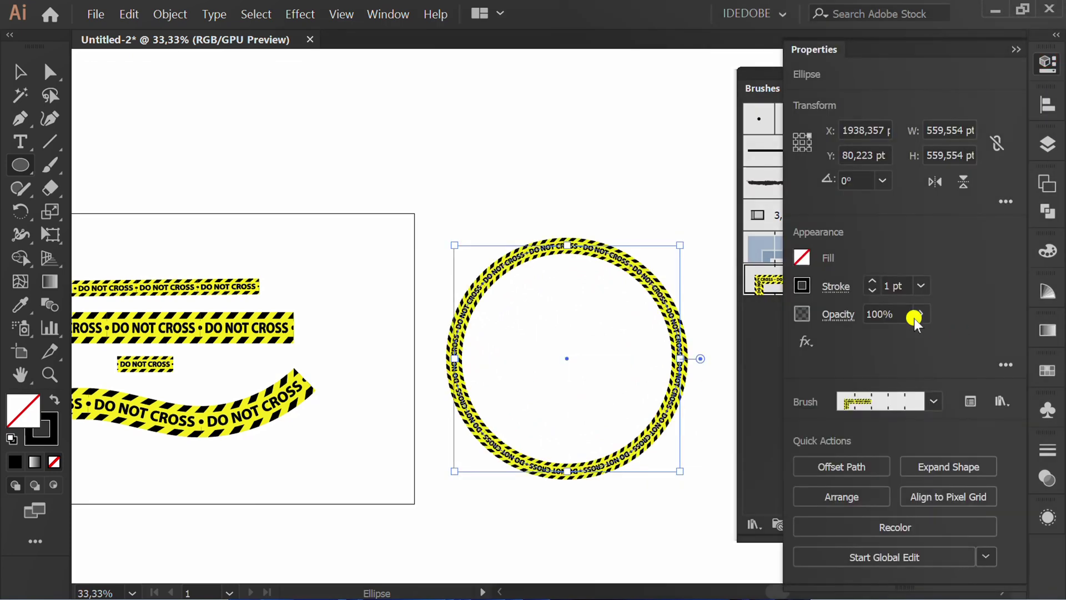
{"action": "scroll", "coordinate": [901, 285], "scroll_direction": "up", "scroll_amount": 1}
{"action": "scroll", "coordinate": [902, 285], "scroll_direction": "up", "scroll_amount": 1}
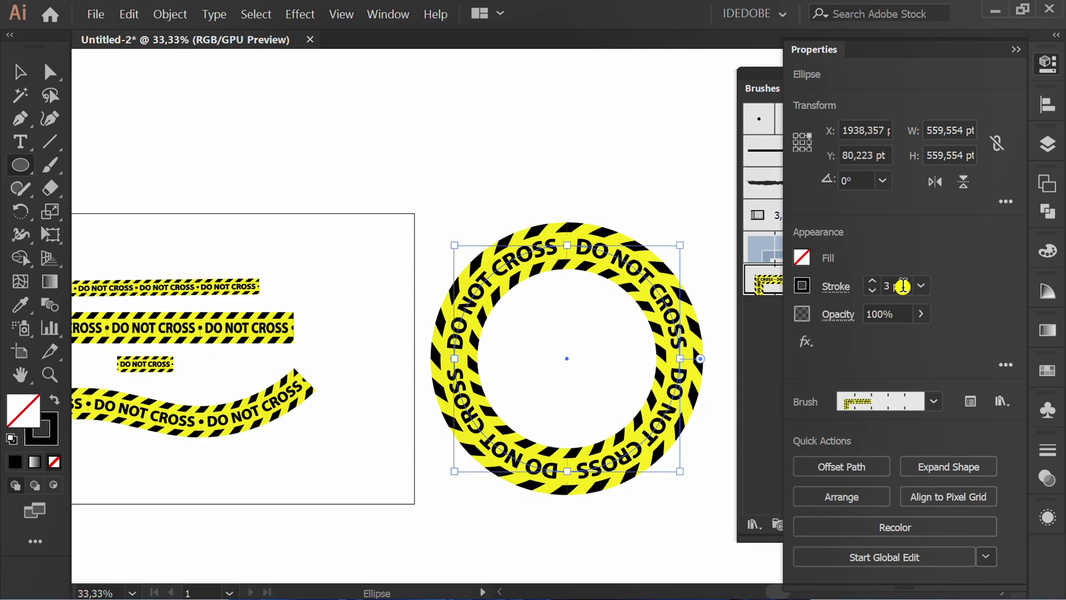
{"action": "key", "text": "v"}
{"action": "left_click", "coordinate": [624, 171]}
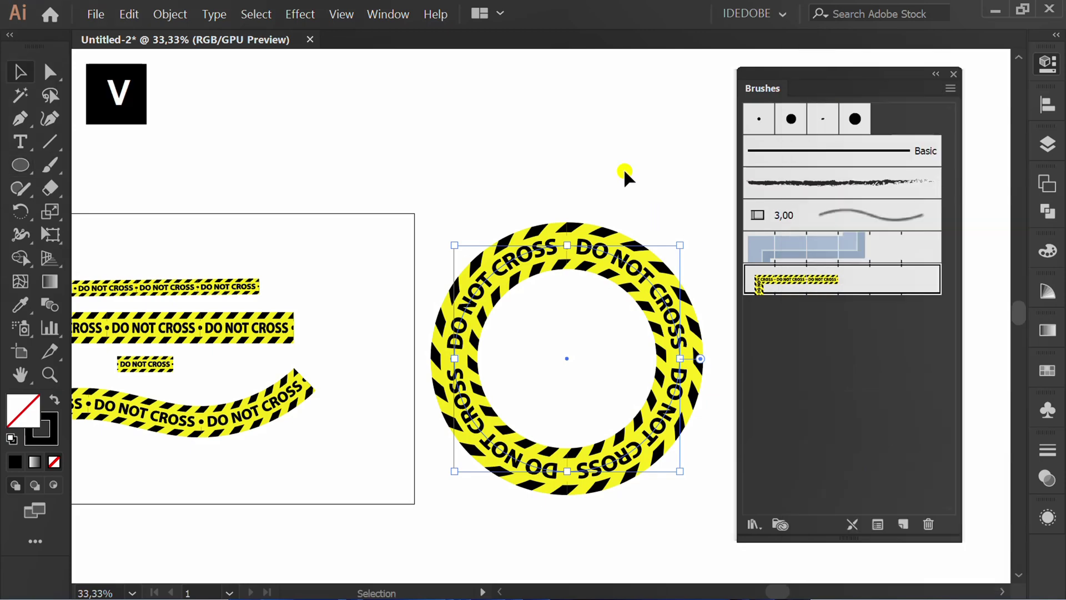